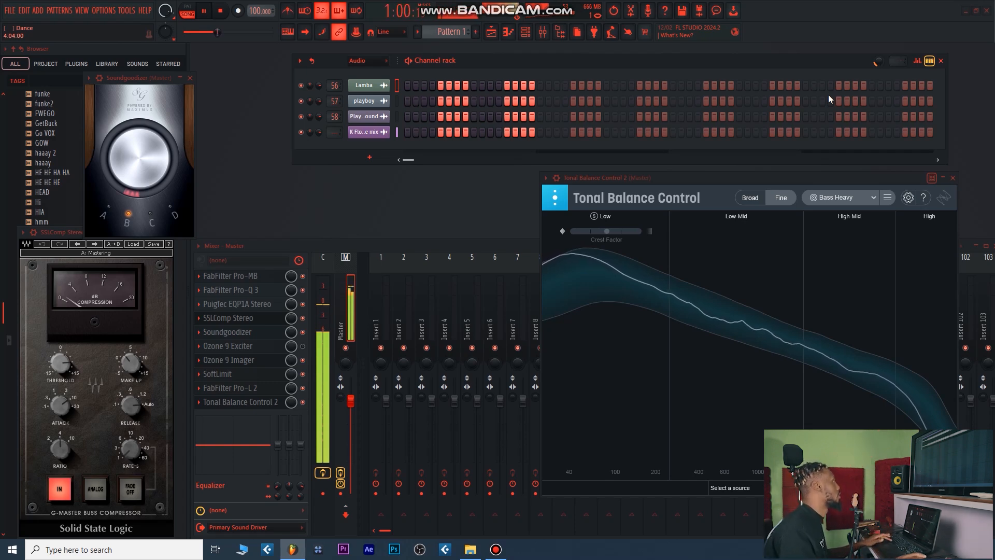
Step: Switch to the Cubase mix project and examine its vocal, beat, group and FX tracks along with their automation lanes
key("space")
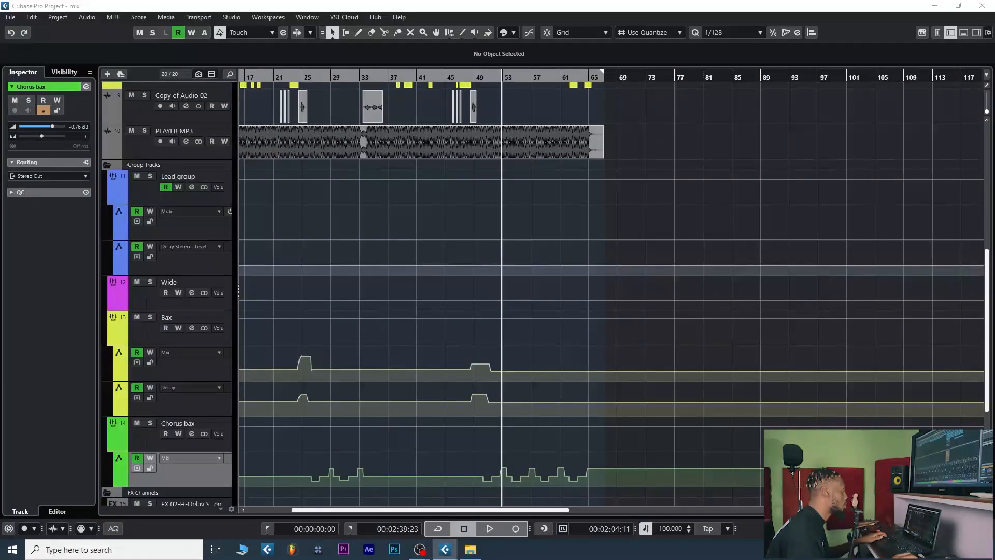
scroll(519, 291, "down", 3)
scroll(283, 280, "up", 2)
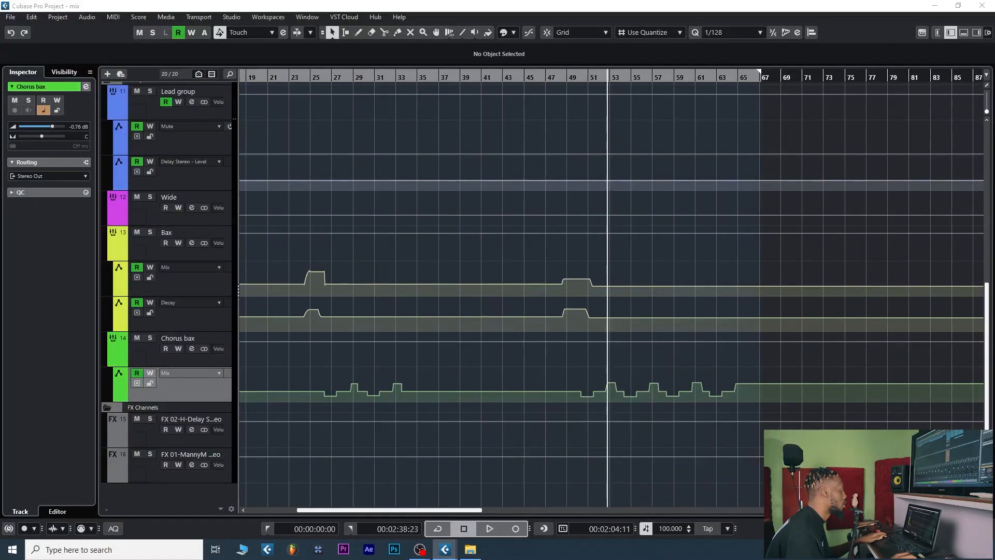
left_click(283, 280)
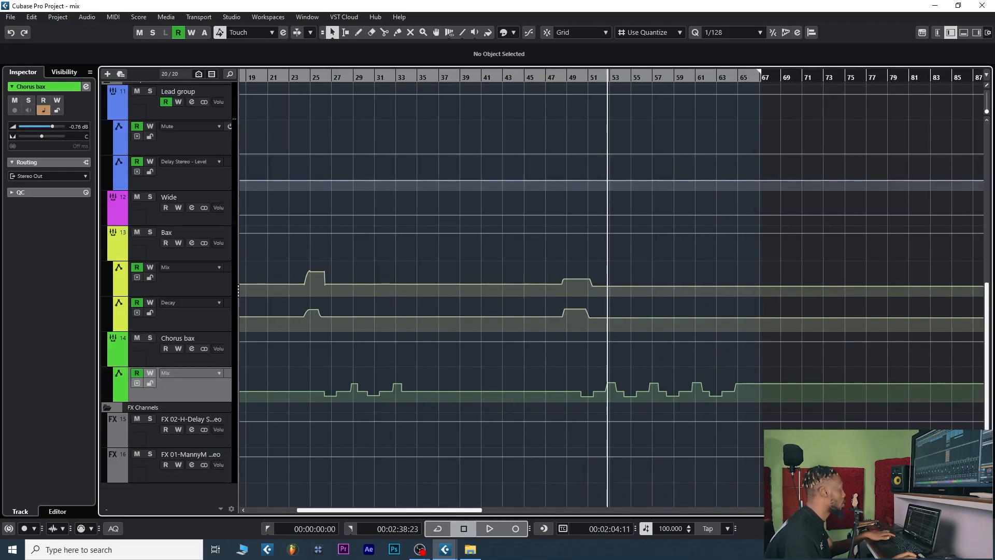
scroll(283, 280, "left", 3)
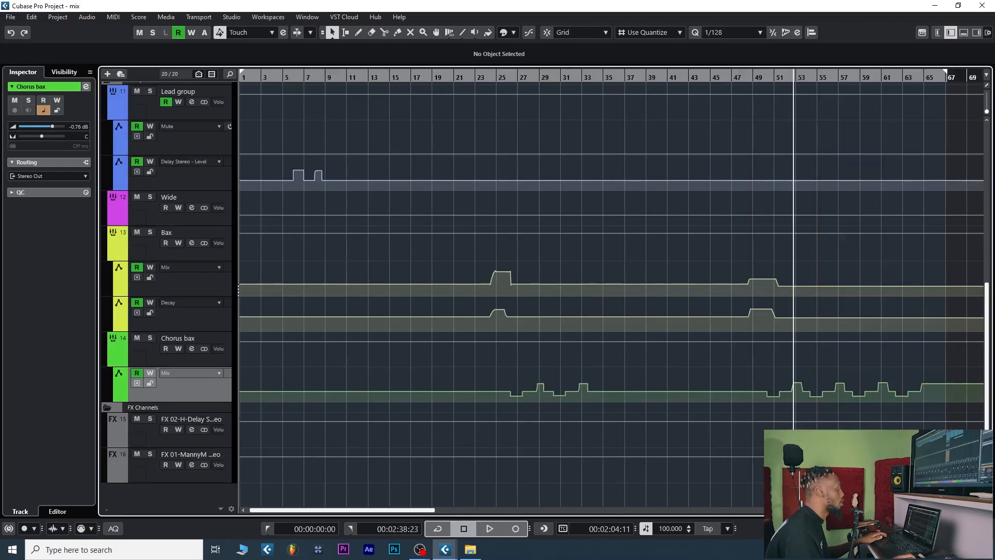
scroll(519, 290, "up", 8)
scroll(519, 291, "down", 5)
scroll(519, 290, "up", 8)
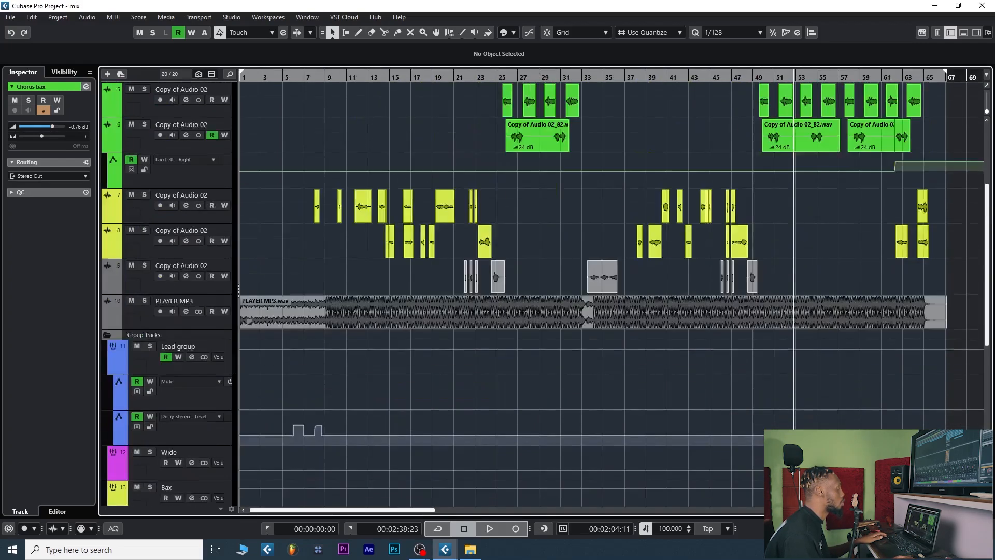
scroll(518, 290, "down", 3)
scroll(518, 290, "down", 6)
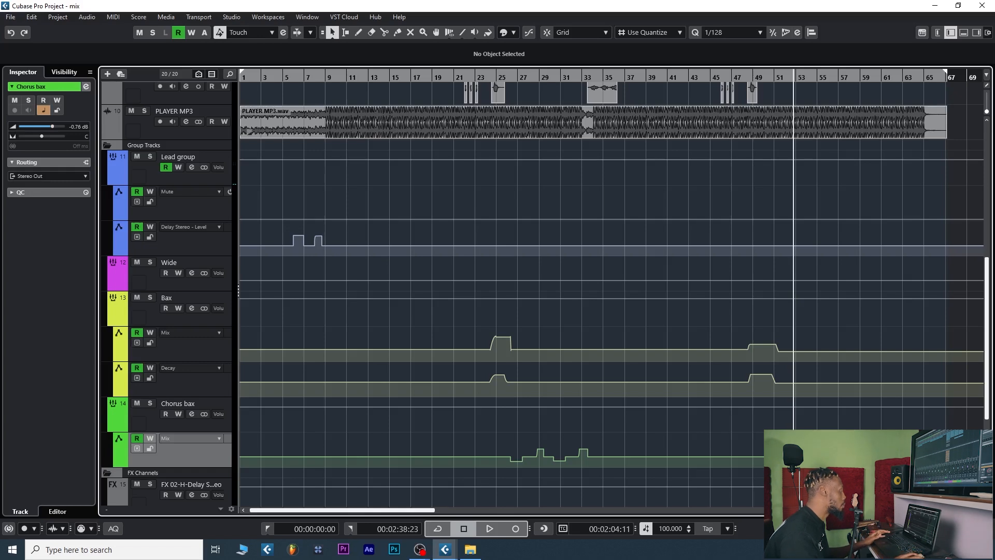
scroll(518, 290, "up", 8)
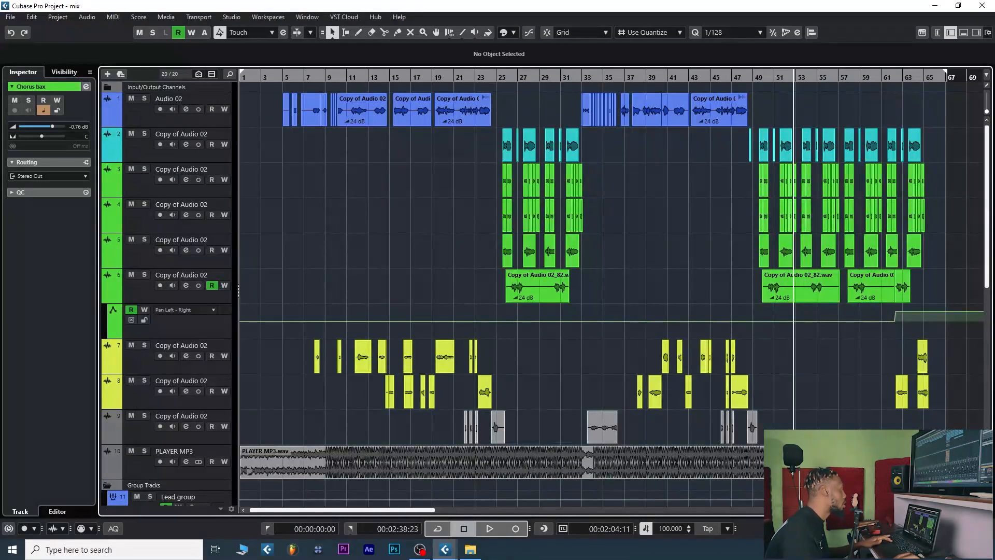
Step: Select the Audio 02 track and show the MixConsole in the lower zone of the project window
left_click(188, 99)
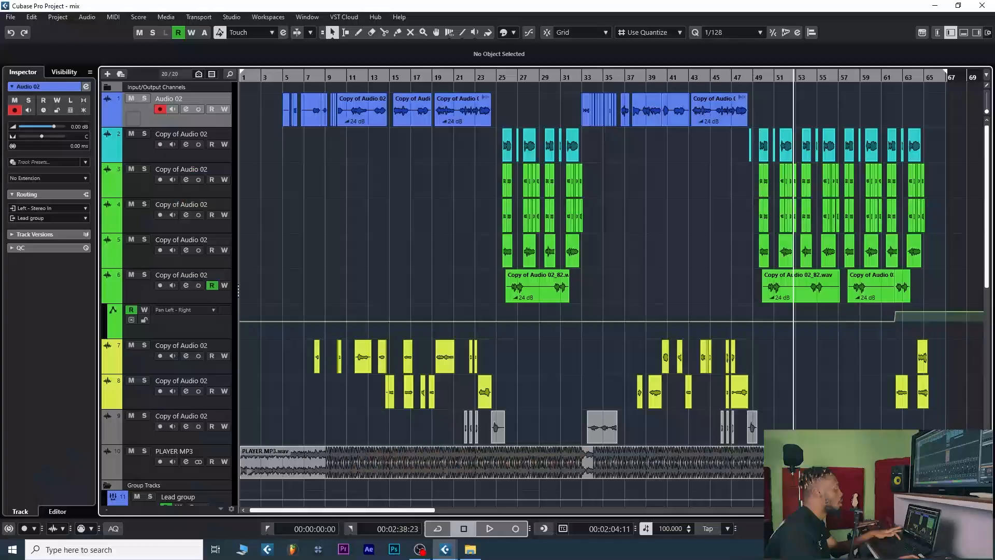
key("t")
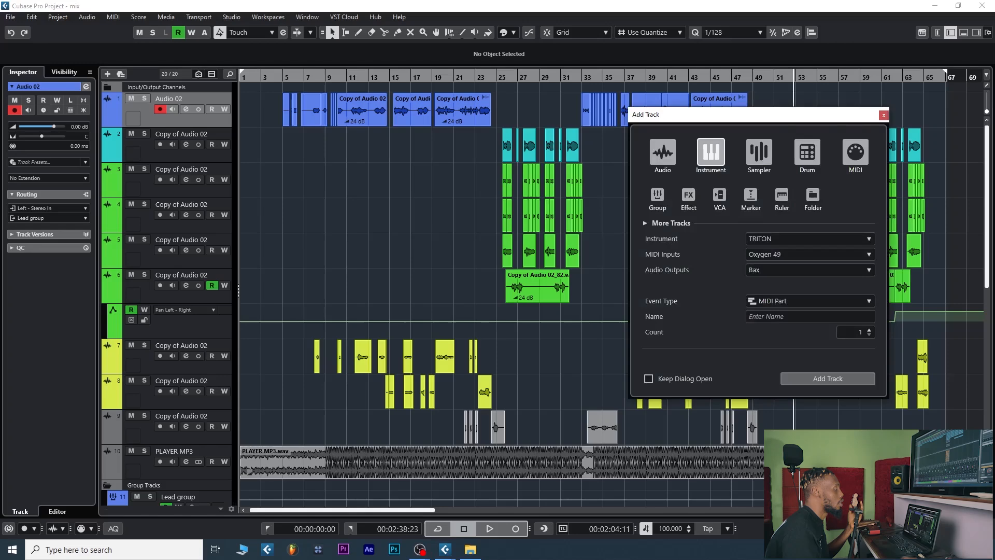
key("Escape")
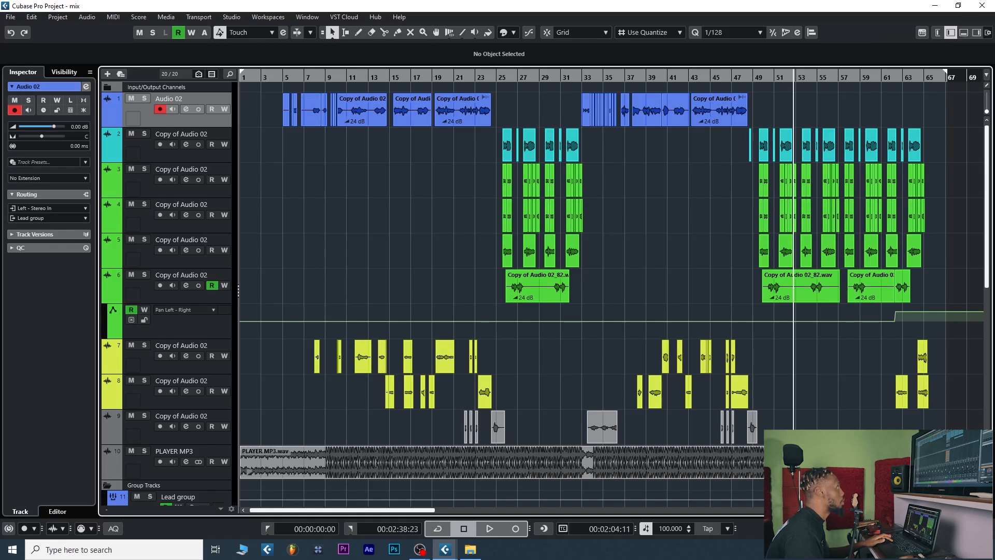
left_click(964, 32)
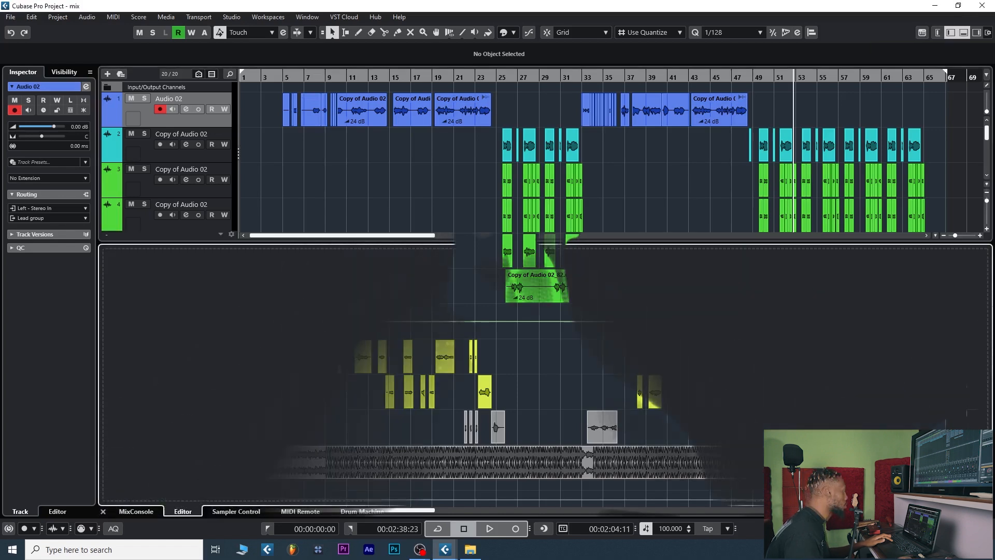
left_click(136, 511)
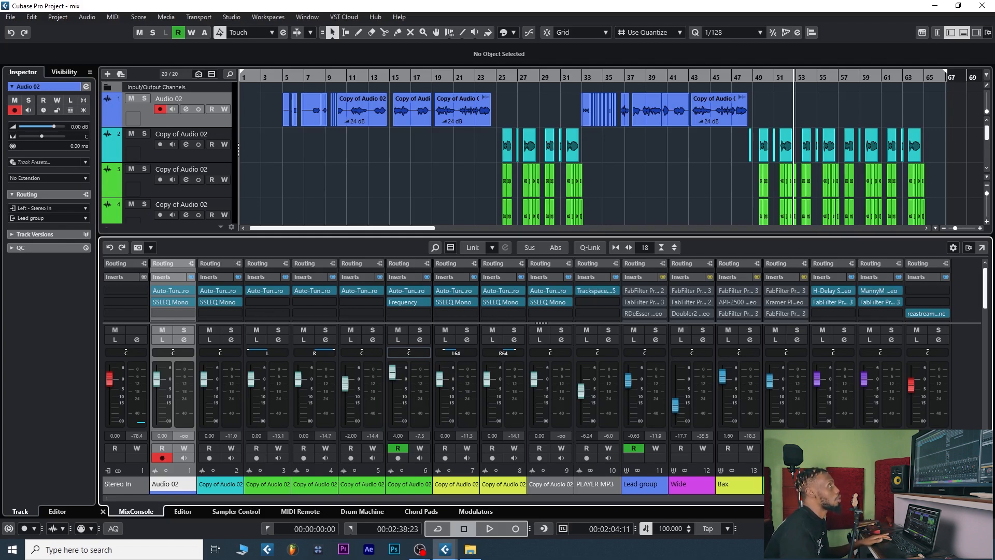
Step: Open the separate MixConsole window and try the Mono downmix preset before returning to Stereo
key("F3")
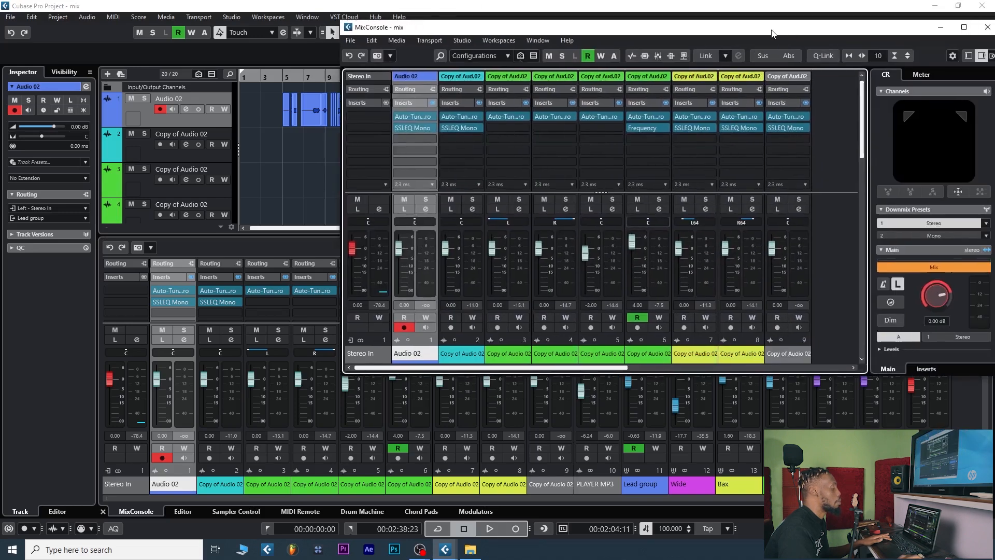
left_click(818, 54)
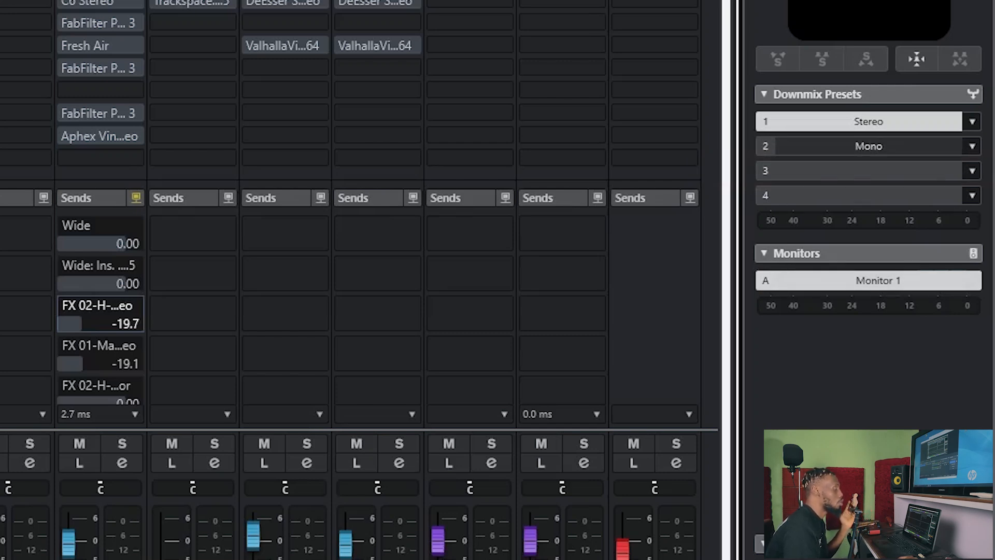
left_click(830, 147)
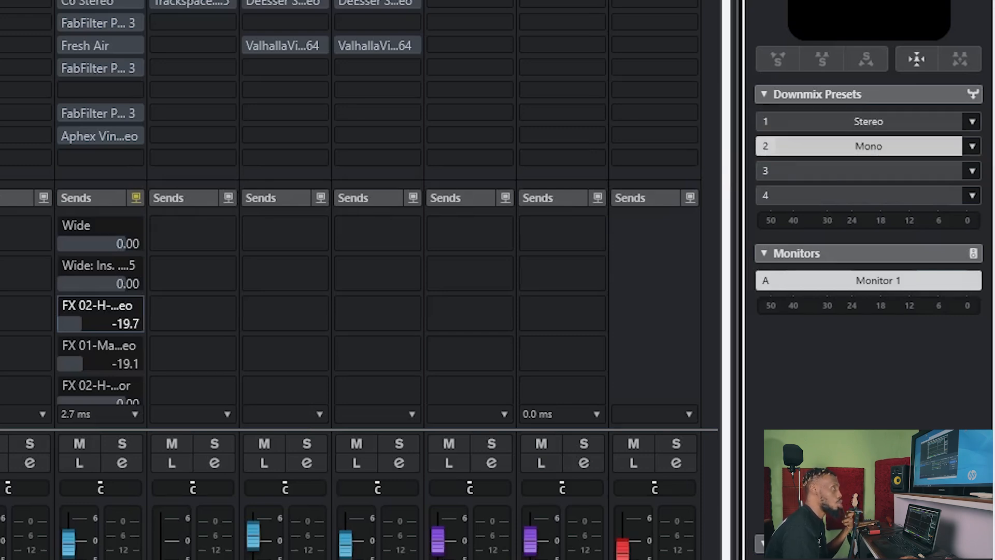
left_click(829, 122)
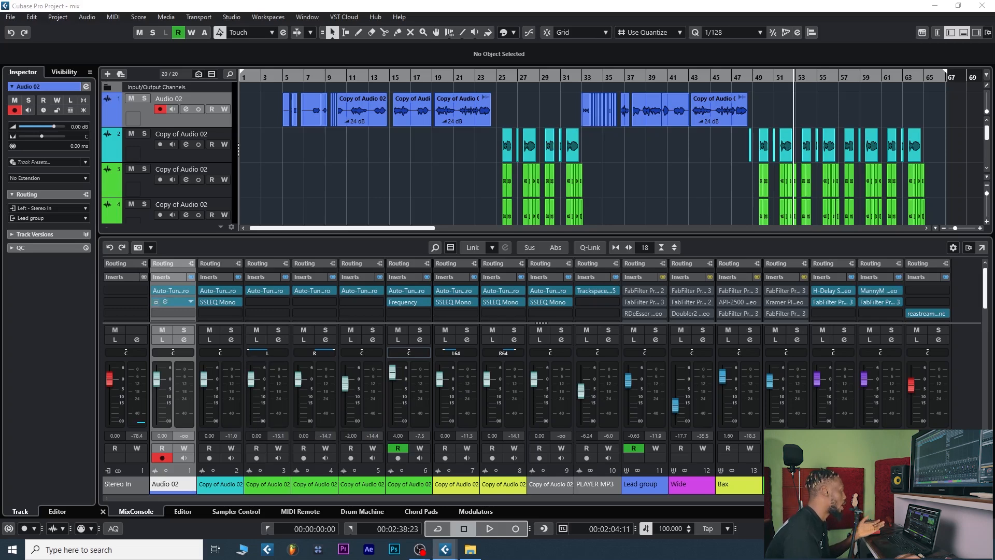
Step: Examine the settings of the Auto-Tune Pro and SSLEQ Mono inserts on Audio 02, closing each plug-in after viewing
left_click(170, 290)
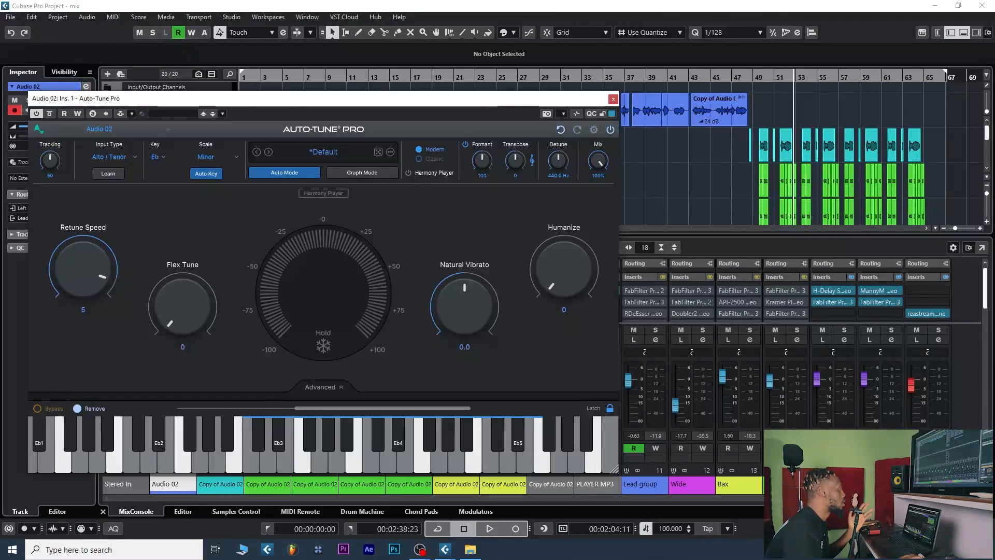
left_click_drag(311, 98, 391, 89)
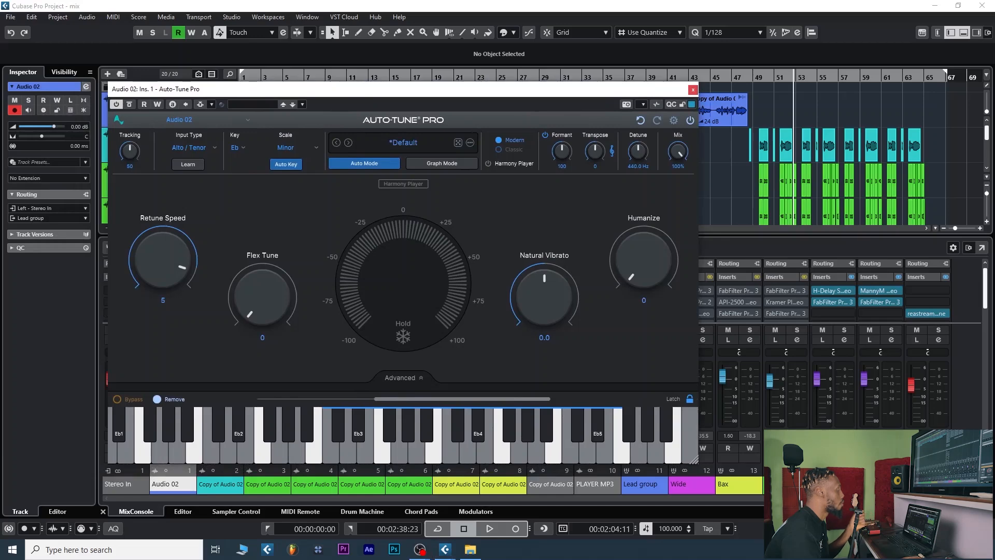
left_click(693, 89)
left_click(171, 302)
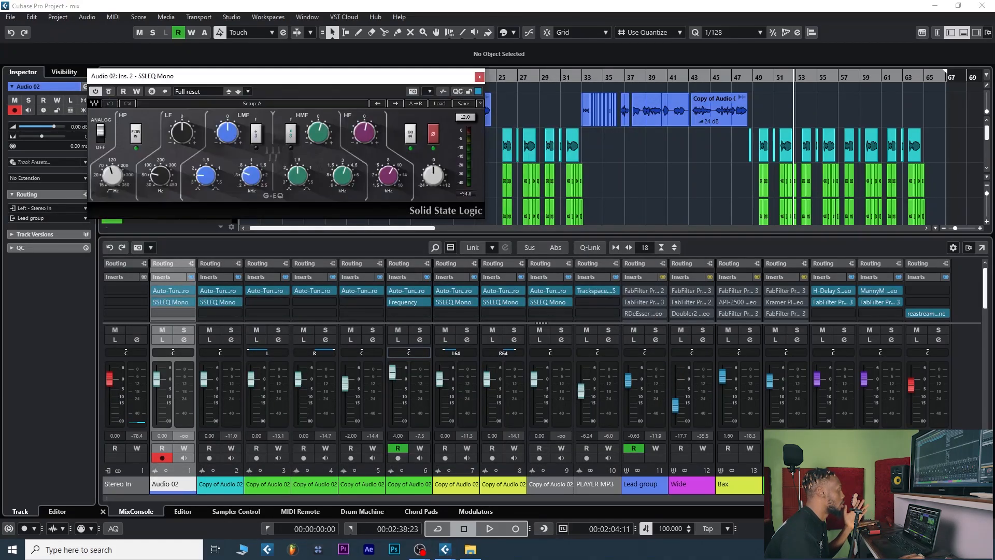
left_click_drag(272, 78, 340, 106)
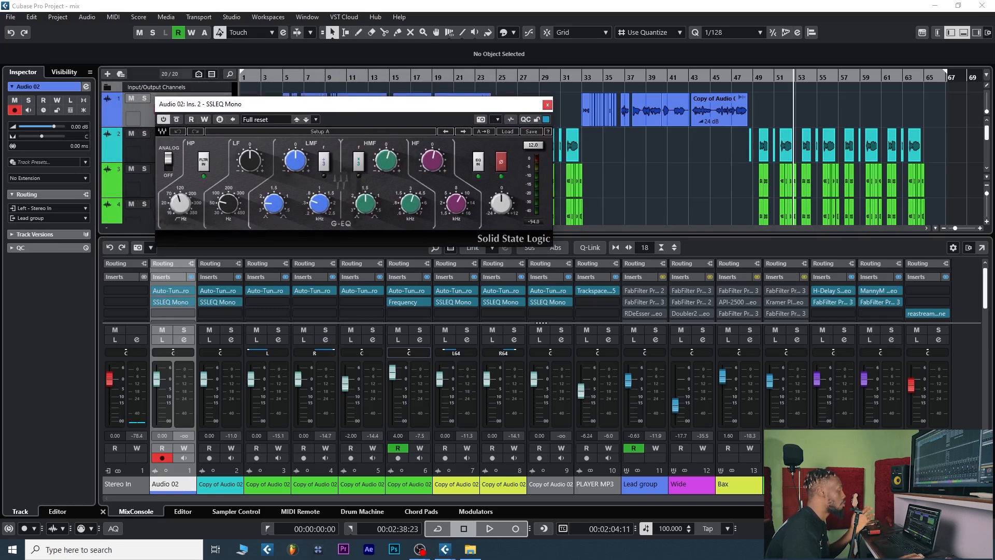
left_click(547, 105)
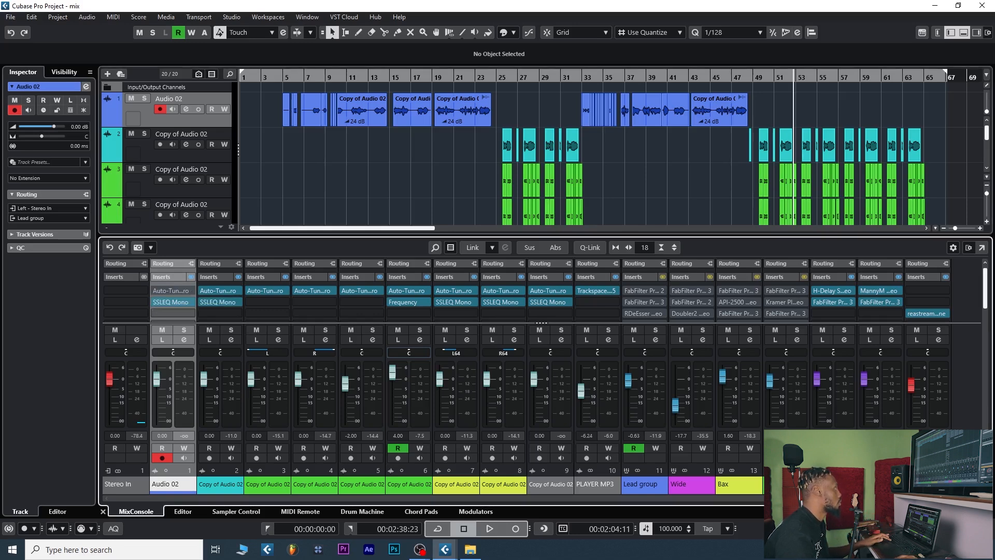
Step: Mute the PLAYER MP3 beat channel and play the Audio 02 lead vocal without it
left_click(586, 330)
left_click_drag(335, 76, 333, 86)
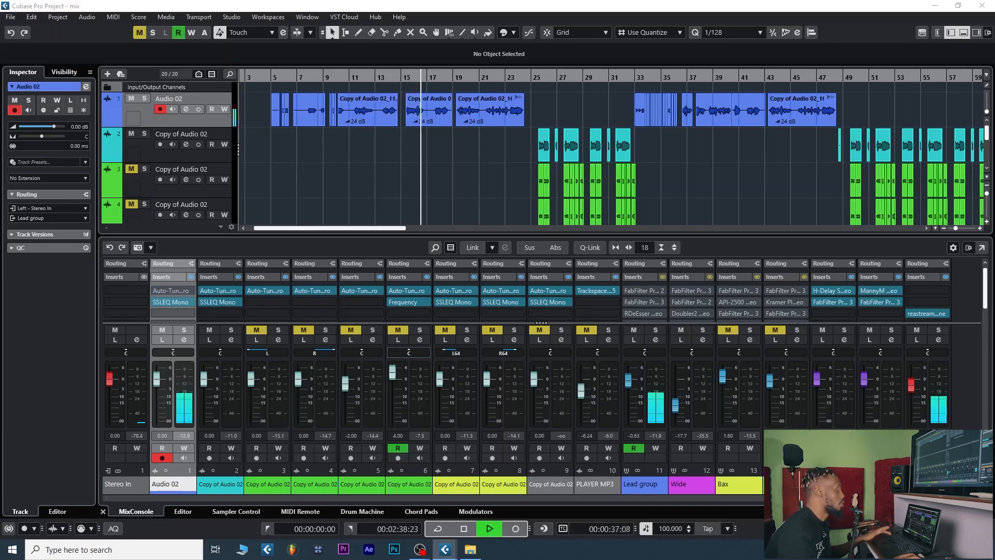
key("space")
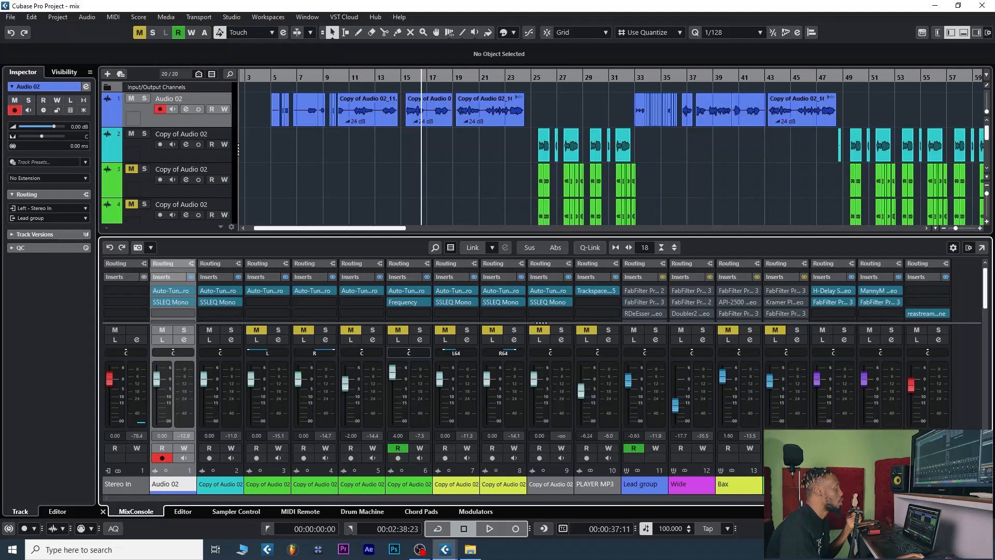
Step: Activate the FabFilter Pro-C 2 insert on the Lead group and play the vocal from about bar 15 to check its compression
mouse_move(172, 291)
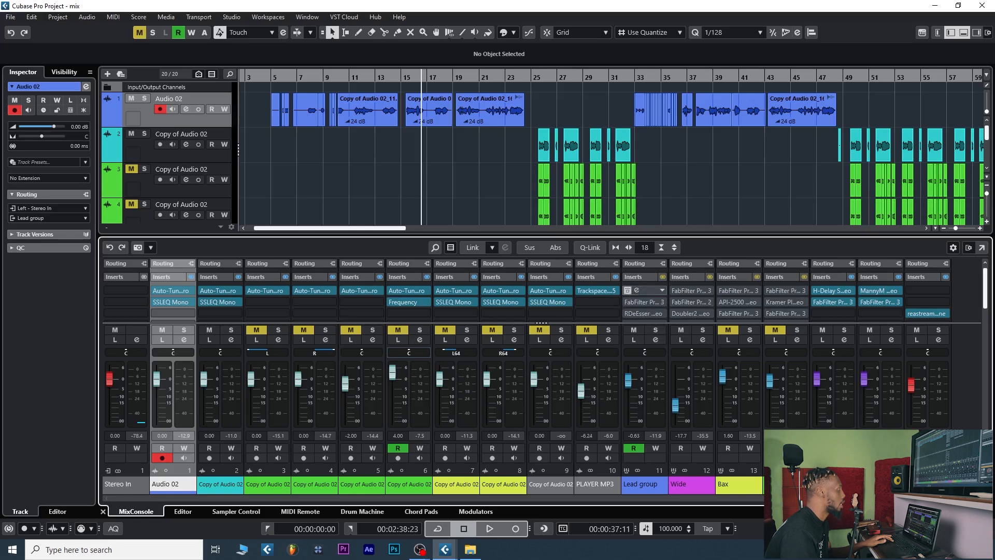
left_click(643, 291)
left_click_drag(470, 151, 486, 139)
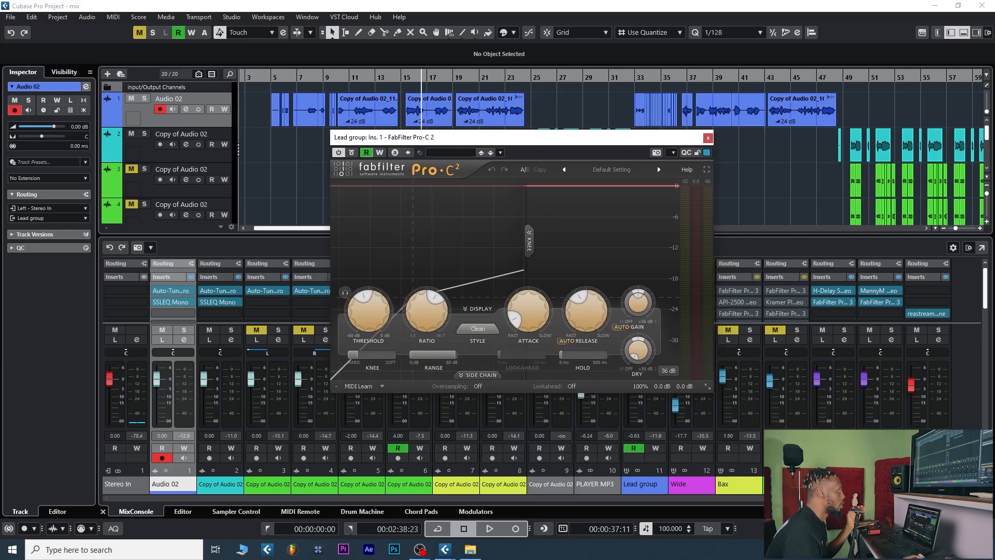
left_click(405, 77)
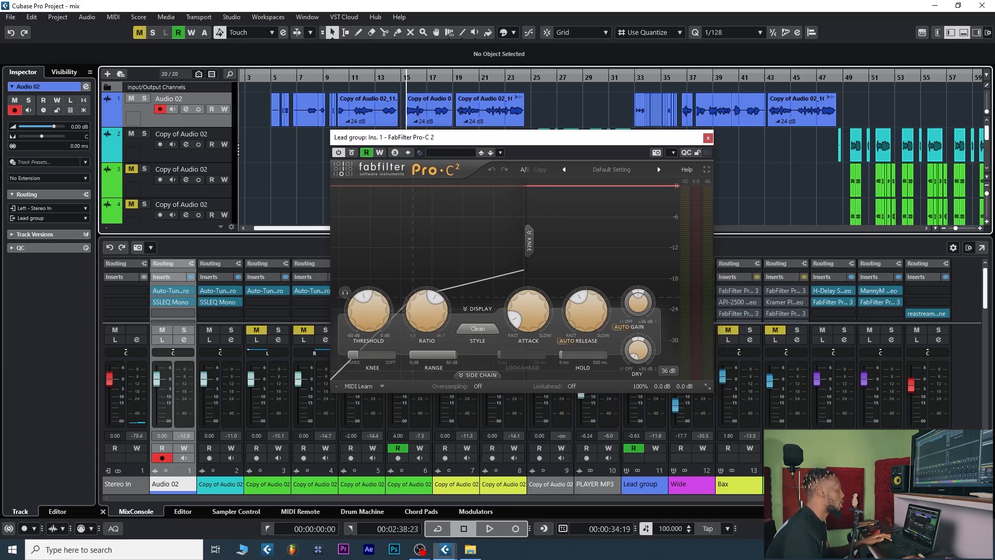
key("space")
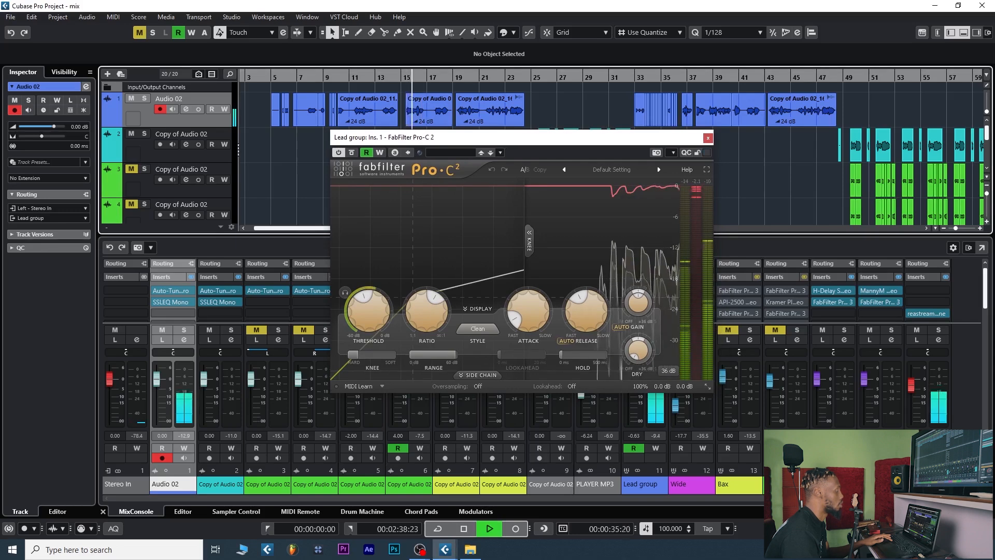
key("space")
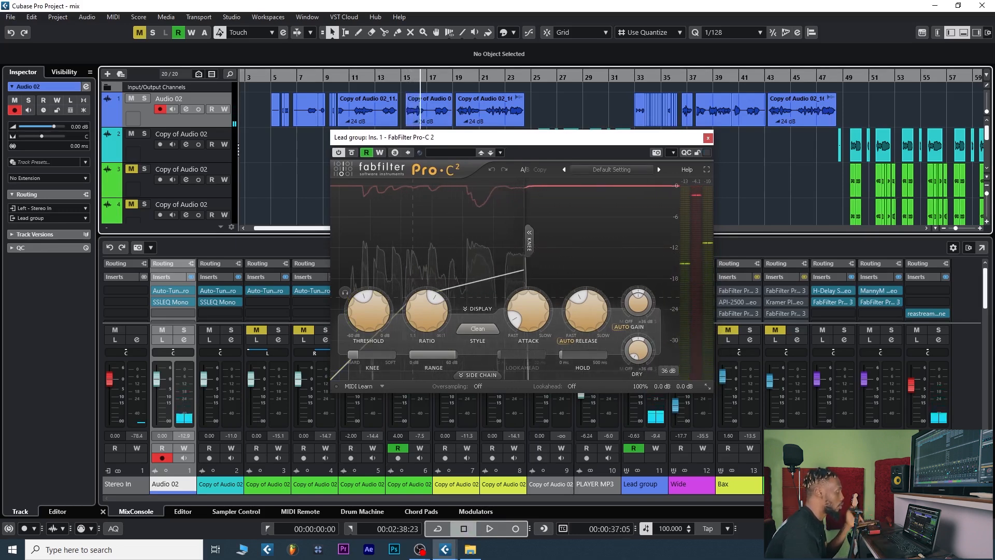
key("Escape")
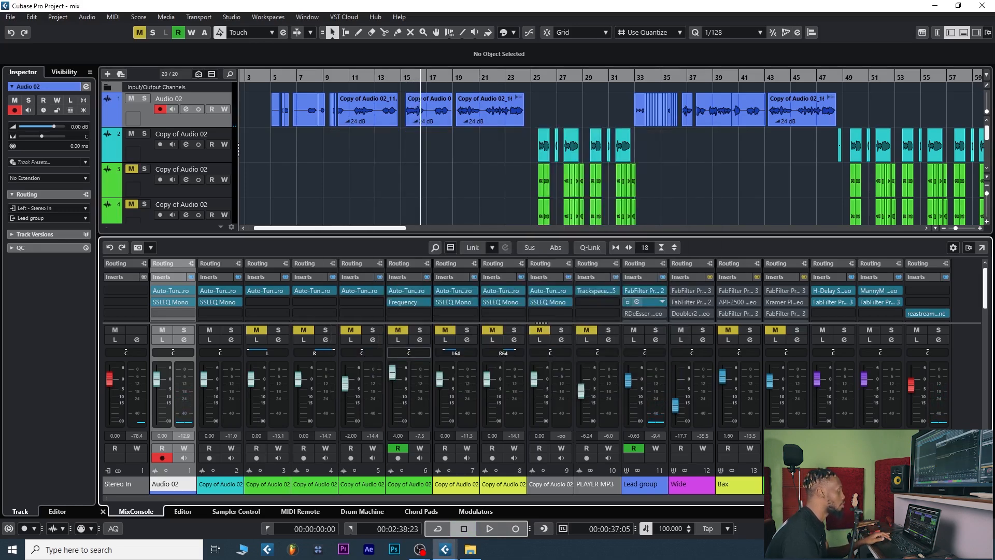
Step: Open the Lead group's FabFilter Pro-Q 3 and review its low-frequency cut against the SSLEQ Mono on Audio 02
left_click(643, 302)
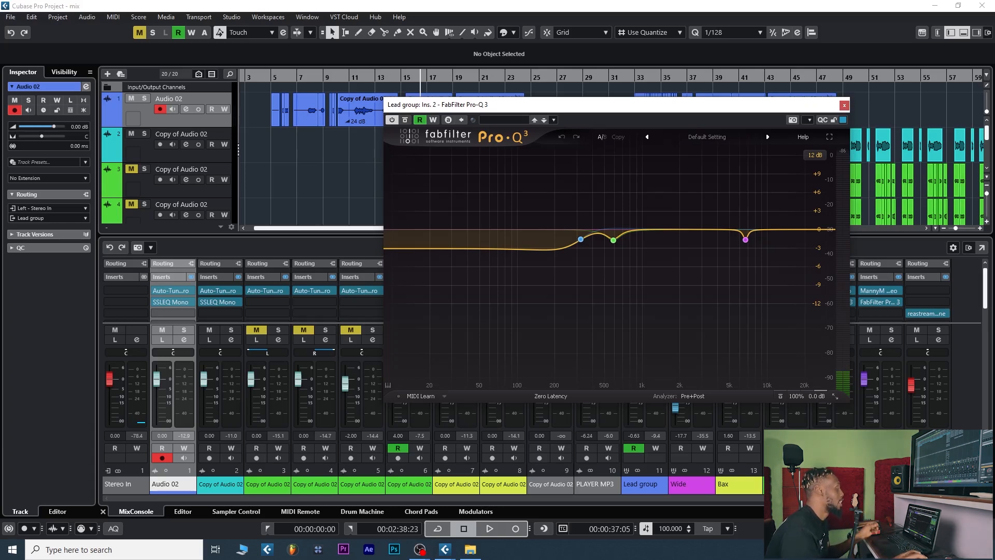
left_click(581, 240)
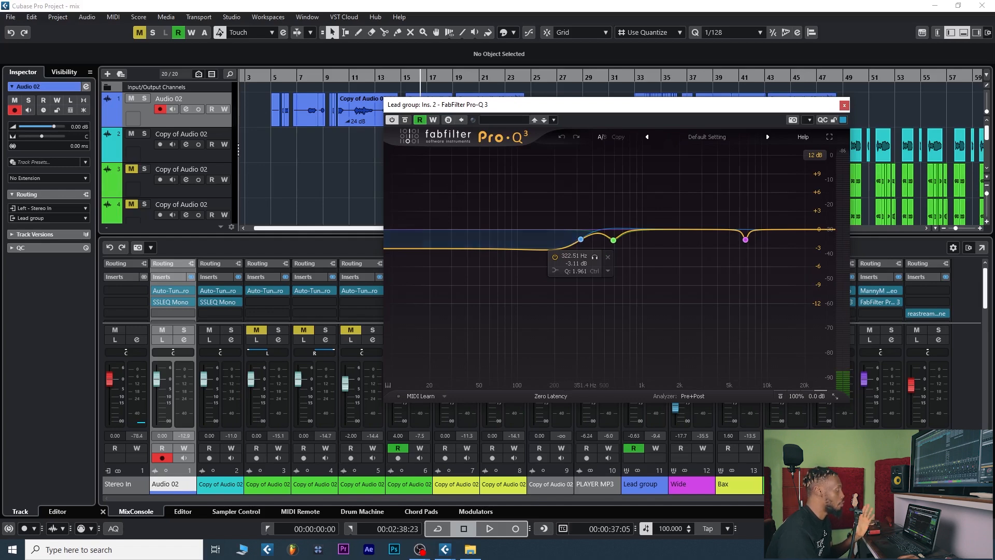
left_click_drag(580, 104, 572, 105)
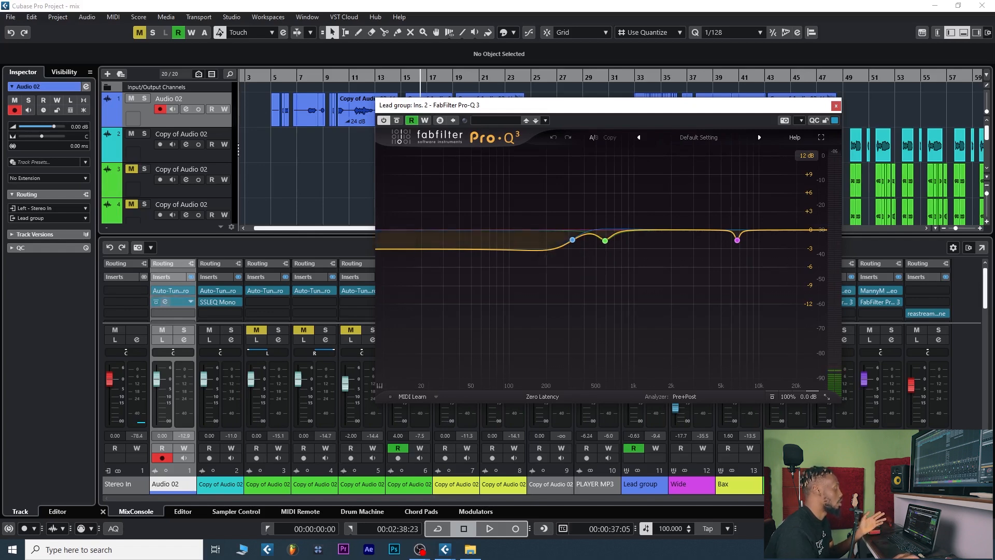
left_click(174, 302)
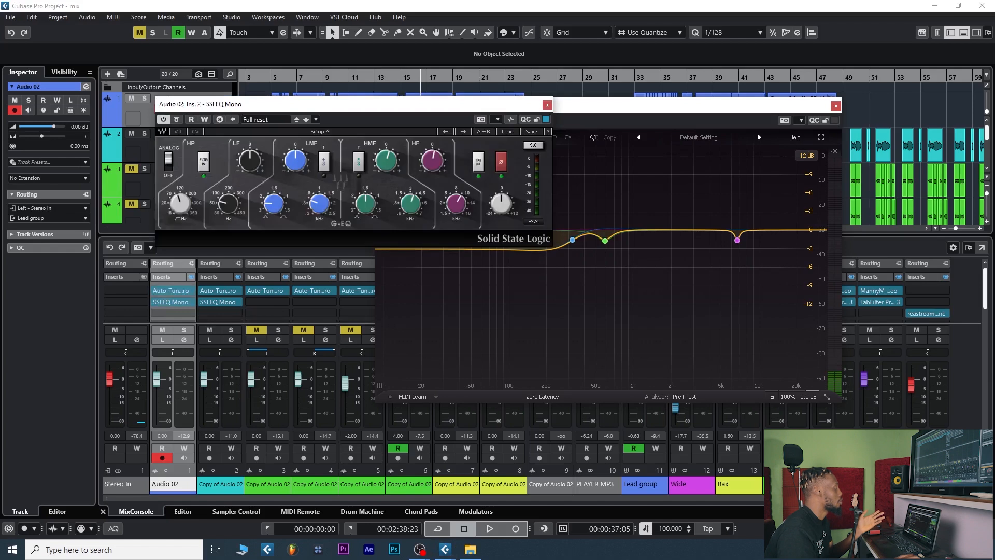
left_click_drag(260, 103, 211, 115)
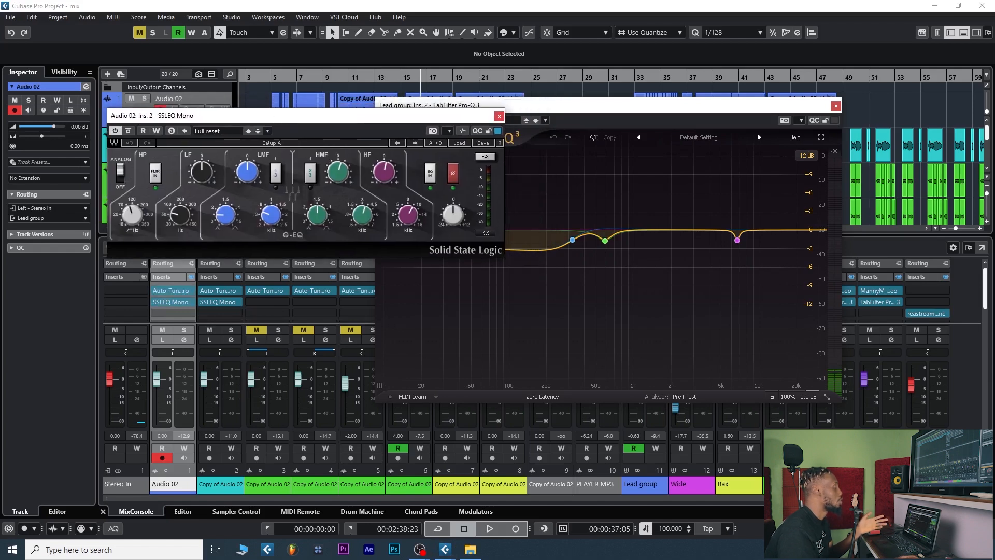
left_click(499, 116)
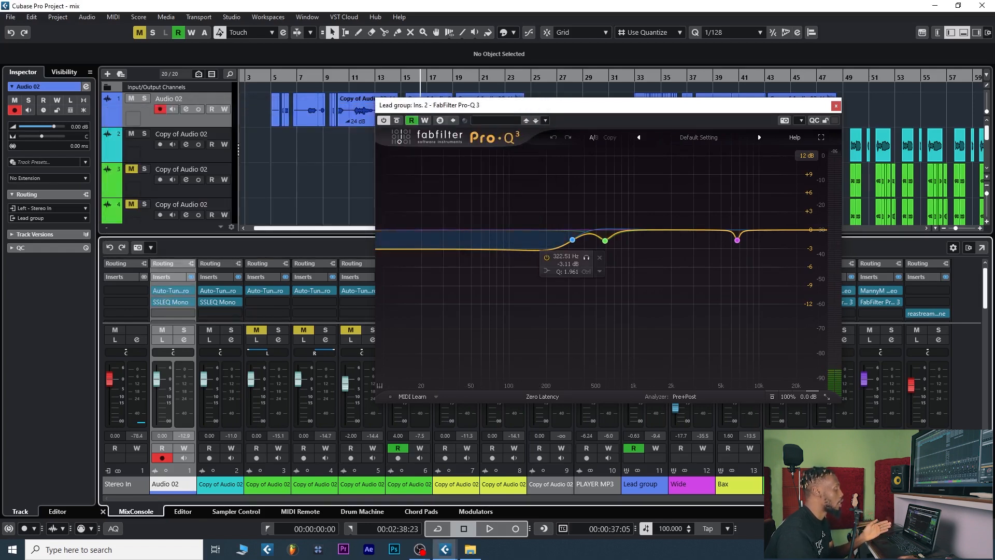
Step: Solo the 322.51 Hz low band in the Lead group's Pro-Q 3 and play the vocal from about bar 15
left_click_drag(450, 105, 436, 153)
left_click(406, 77)
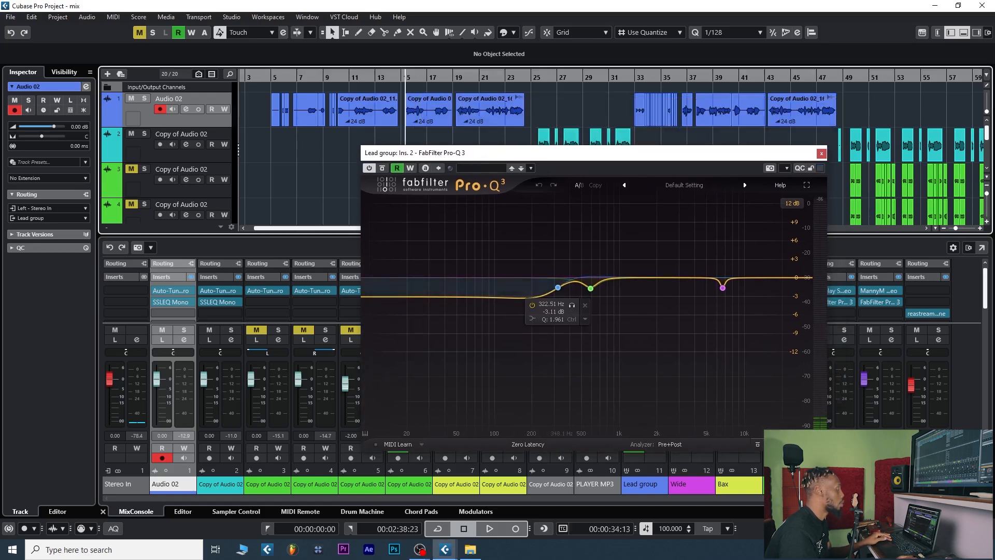
key("space")
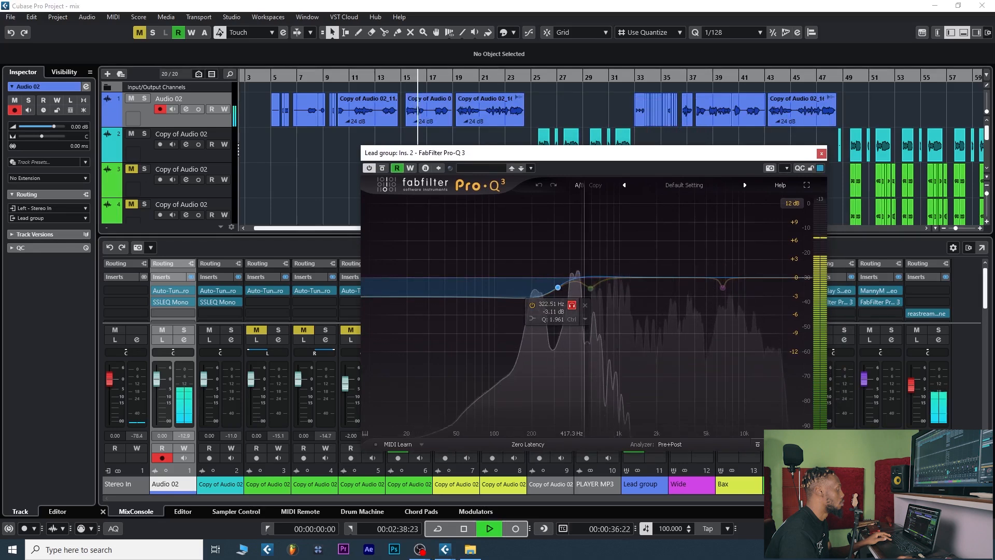
key("space")
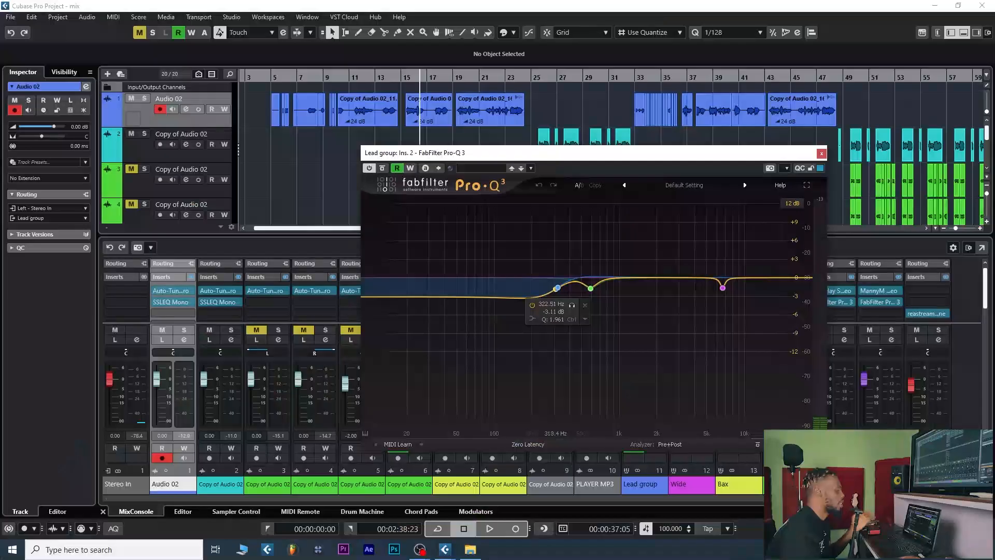
Step: Audition the 588.36 Hz bell band of the Pro-Q 3 in solo from about bar 15, turning its solo off at the end
left_click(591, 288)
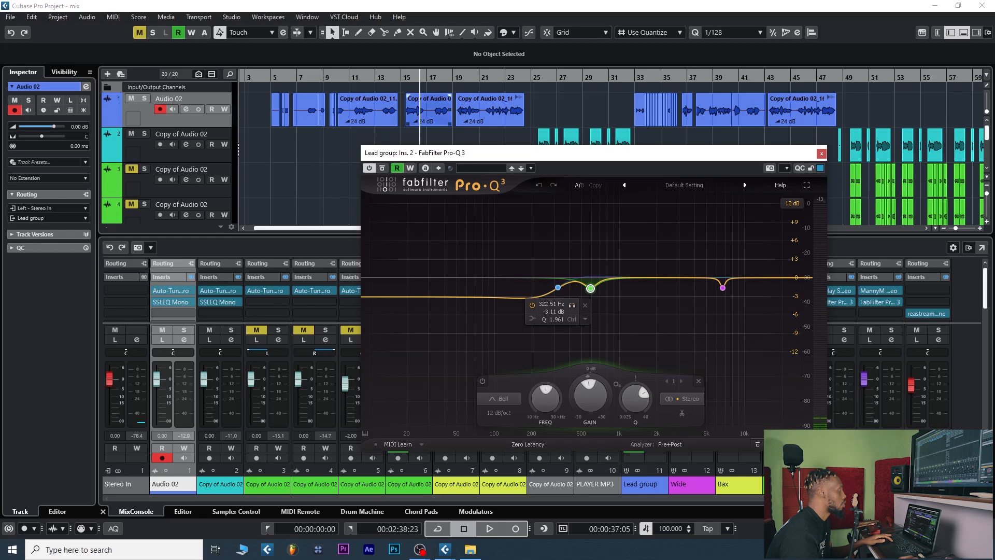
left_click(408, 77)
left_click(605, 306)
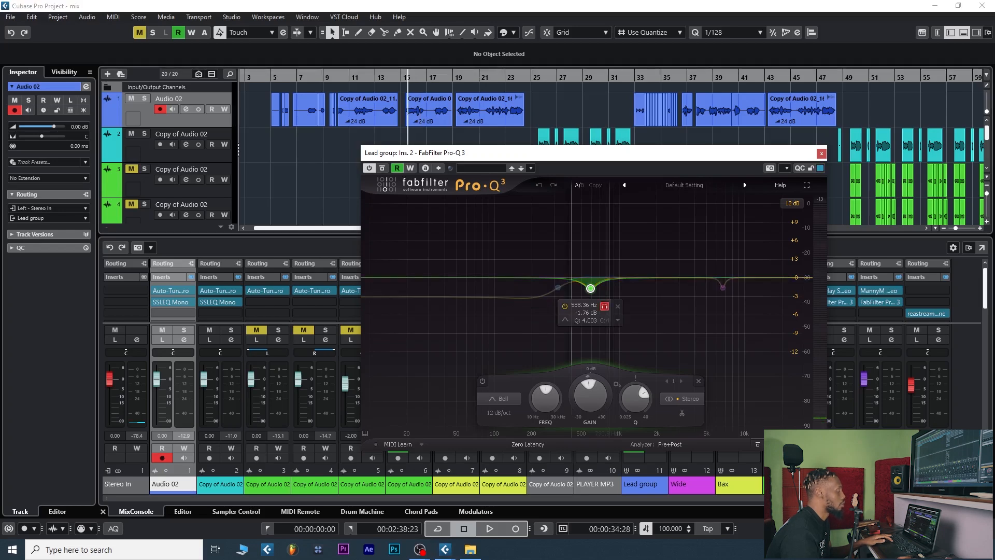
key("space")
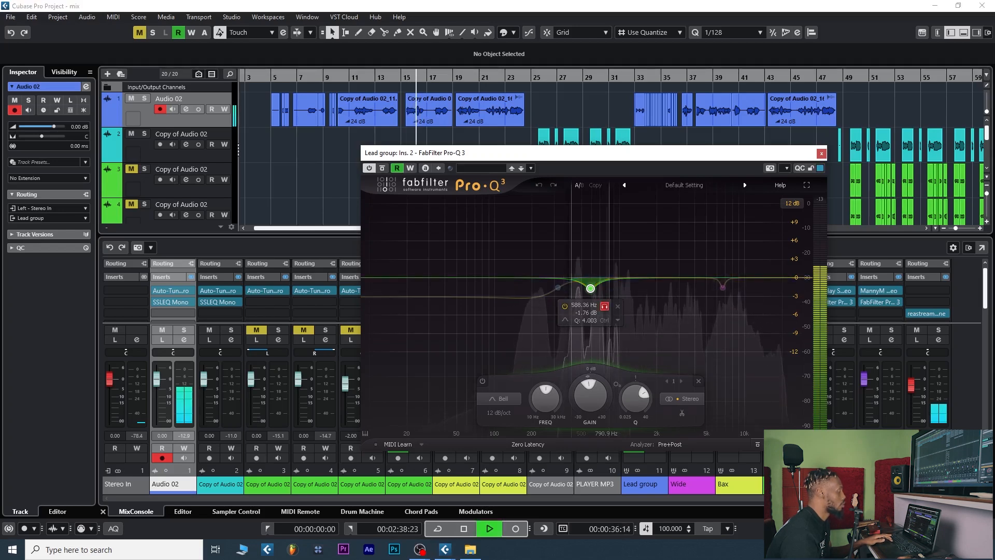
left_click(605, 307)
key("space")
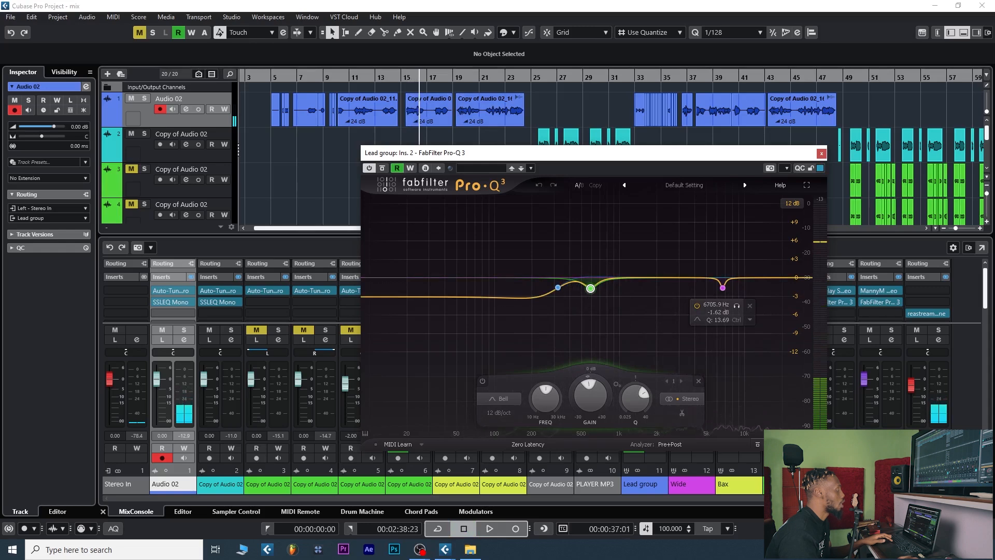
Step: Audition the 6705.9 Hz band in solo from about bar 15 and close the Pro-Q 3
left_click(408, 77)
left_click(736, 306)
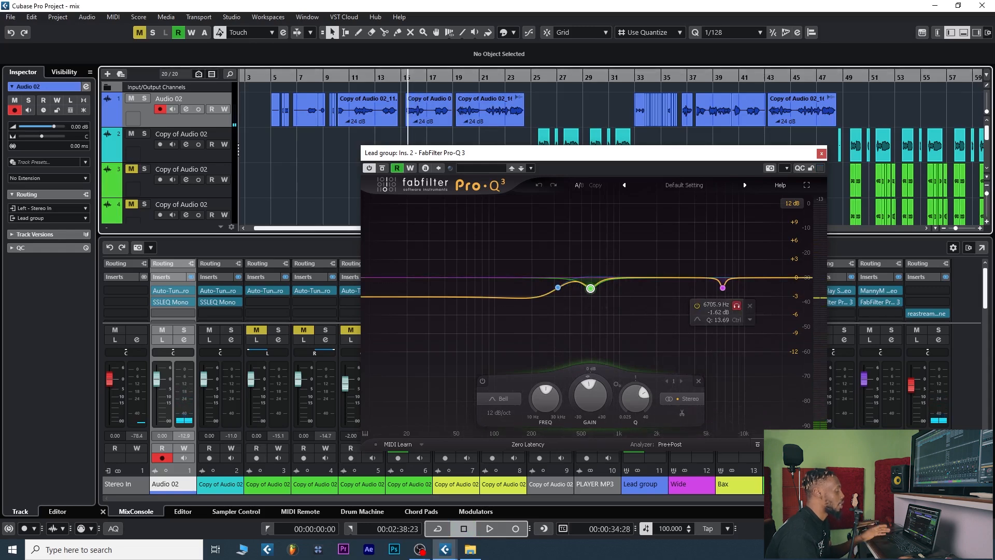
key("space")
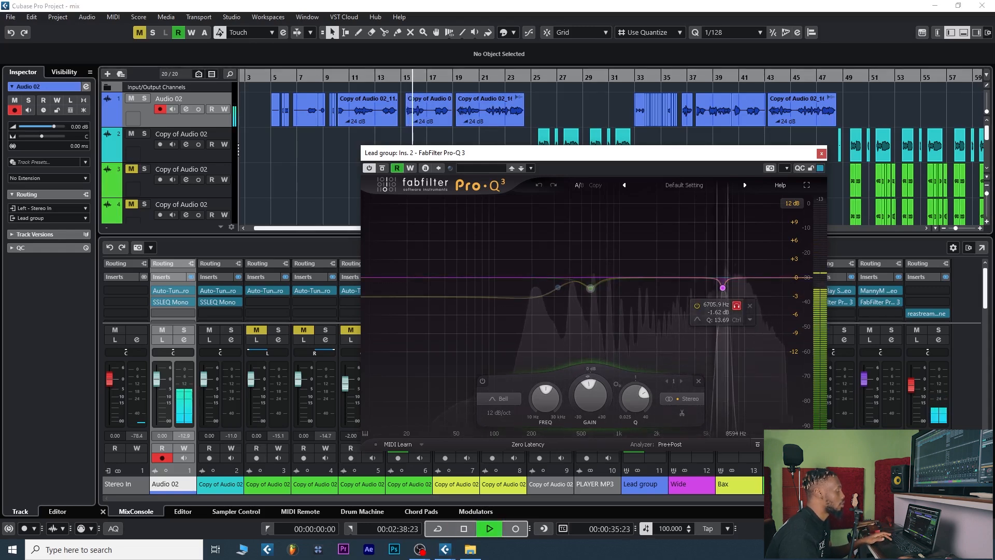
key("space")
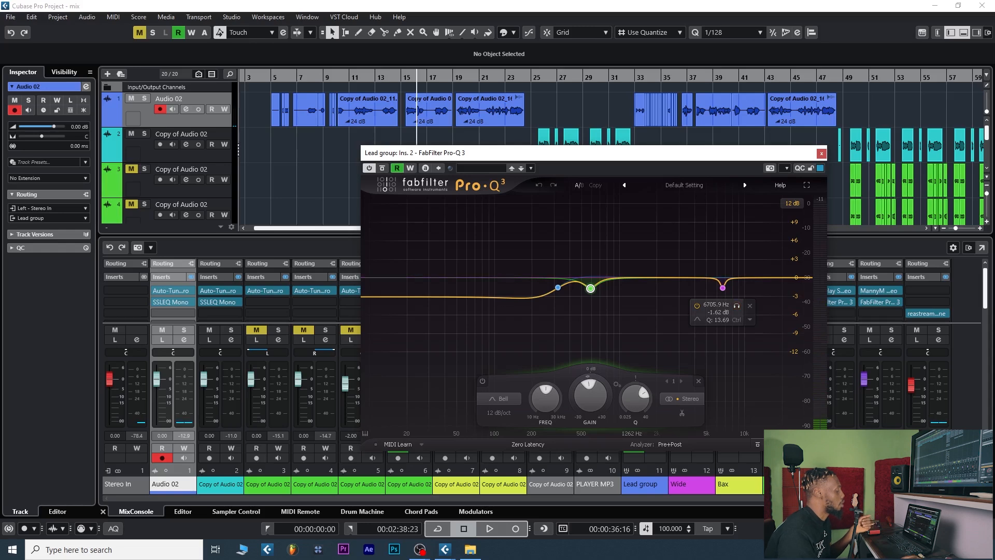
left_click(821, 154)
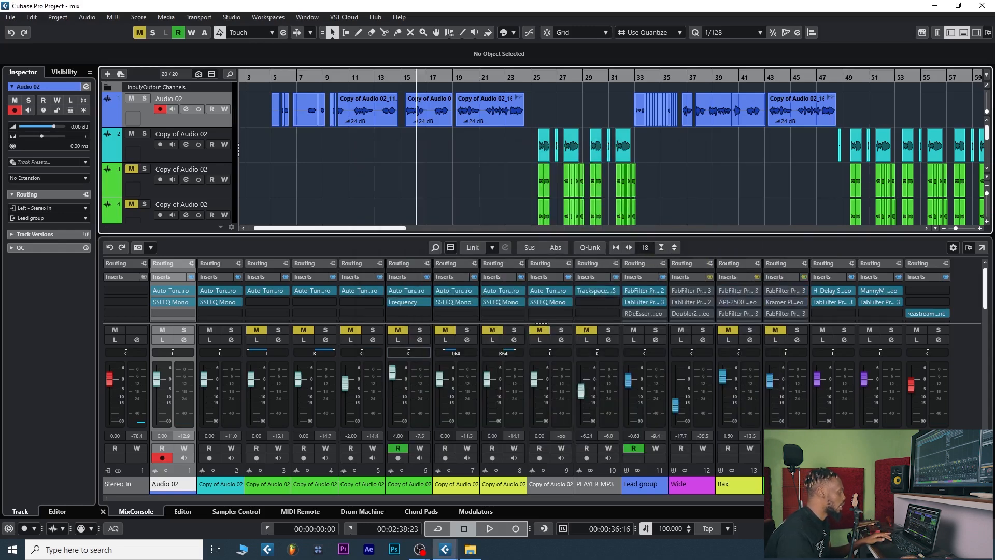
Step: Activate the RDeEsser insert on the Lead group, play the vocal from about bar 15 to check the de-essing, and close the plug-in
scroll(646, 311, "down", 1)
left_click(644, 301)
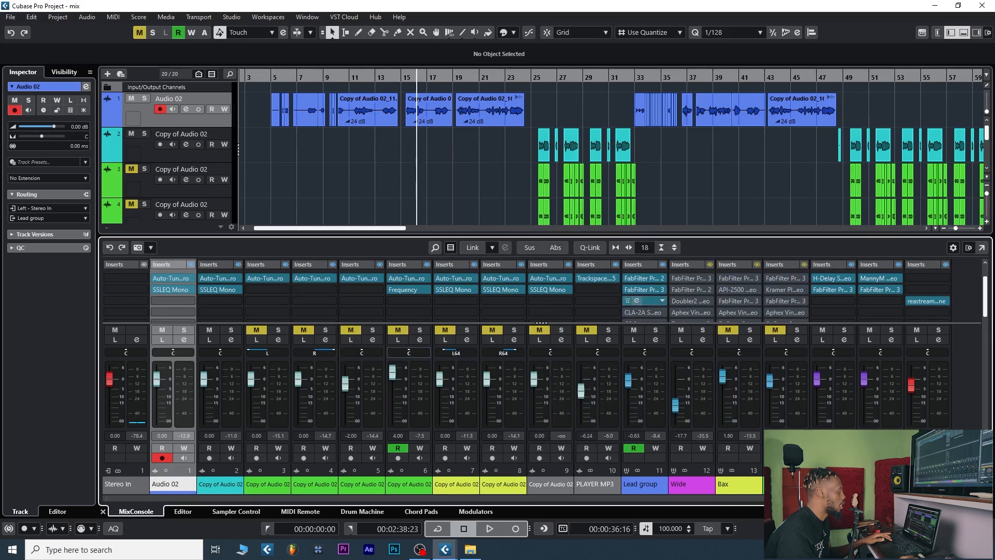
left_click_drag(405, 77, 406, 79)
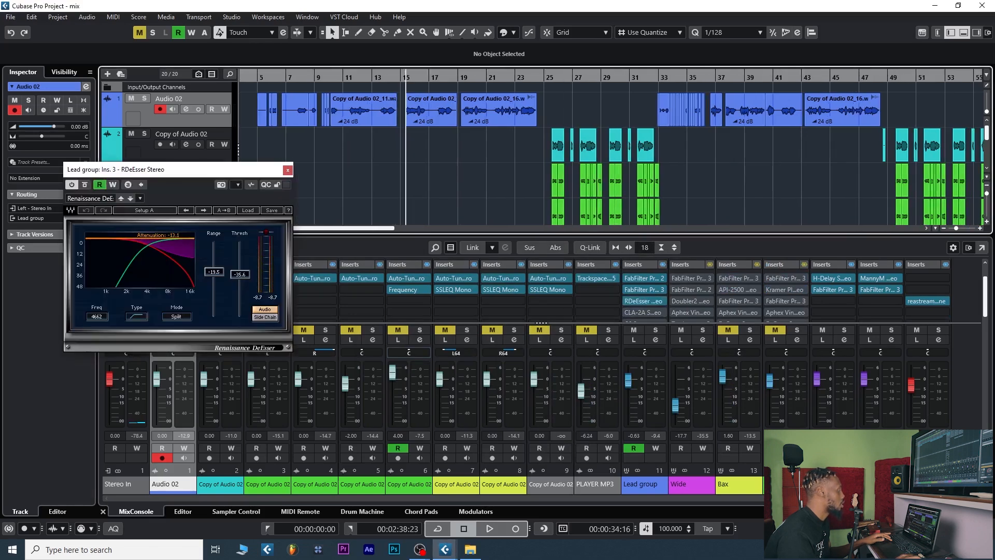
key("space")
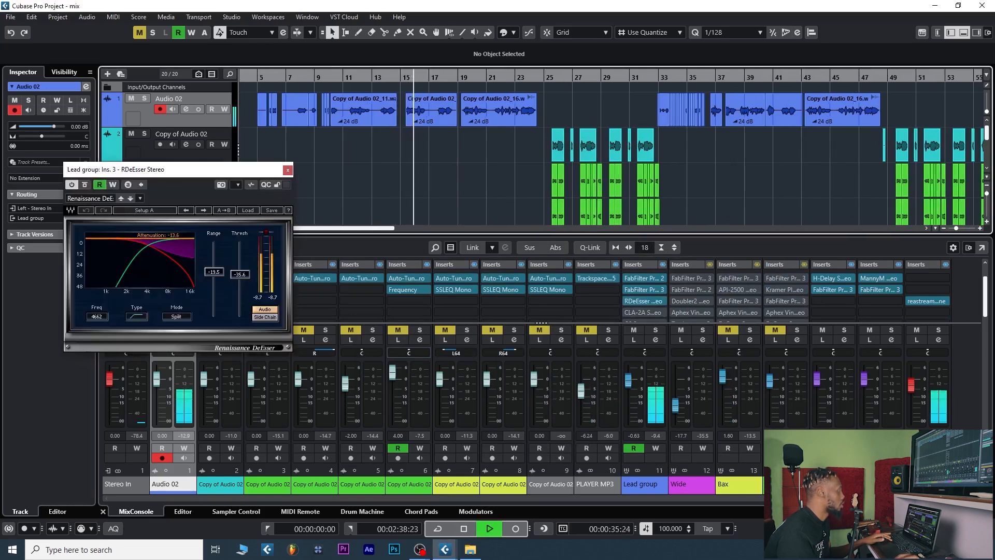
left_click(288, 170)
key("space")
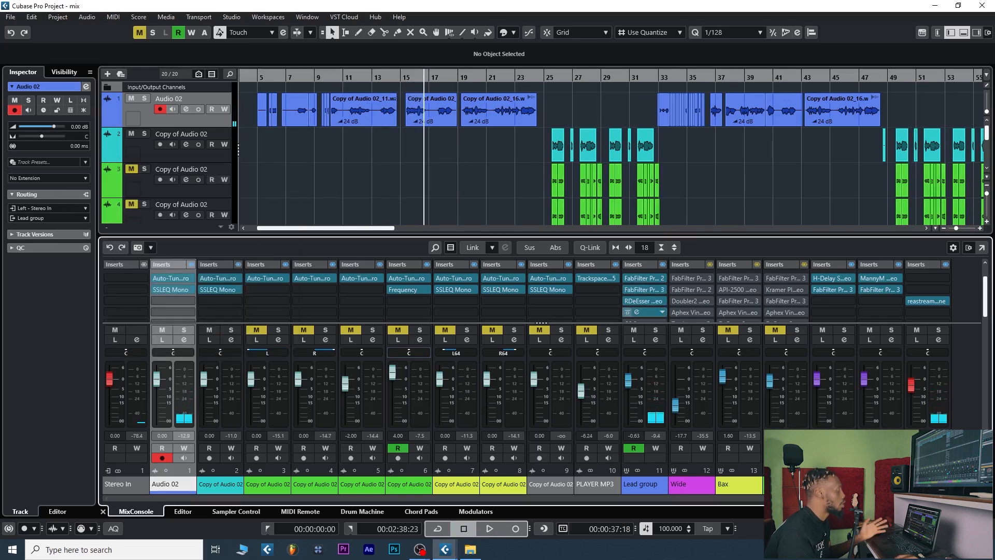
Step: Activate the CLA-2A insert on the Lead group and compare it with the SSLEQ Mono on Audio 02, closing the SSLEQ Mono
left_click(639, 313)
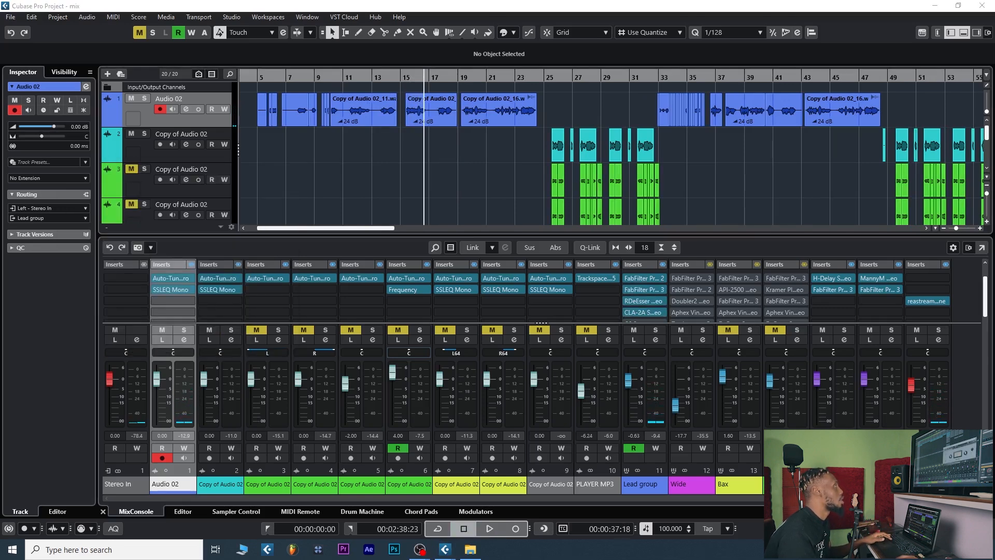
left_click_drag(897, 186, 654, 152)
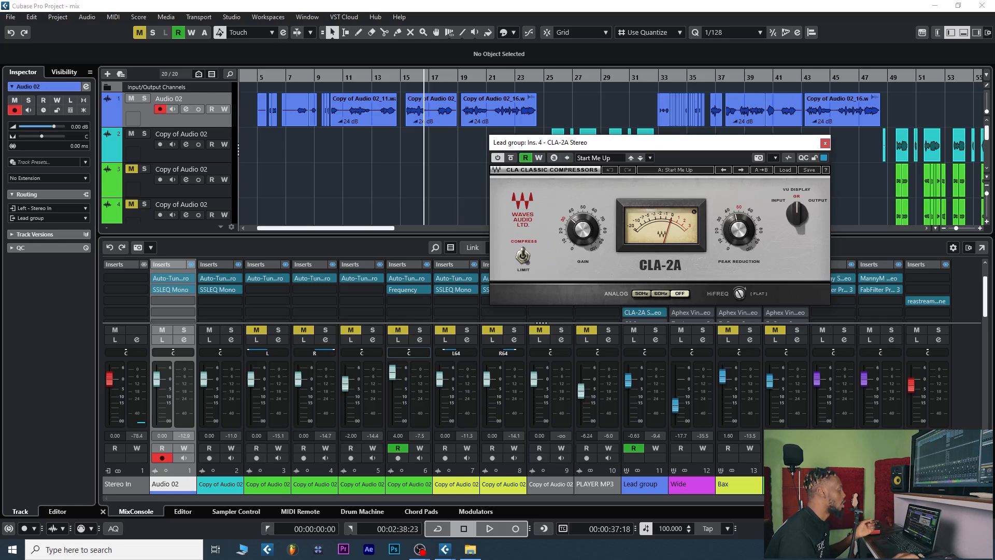
left_click(171, 289)
left_click_drag(289, 119, 247, 113)
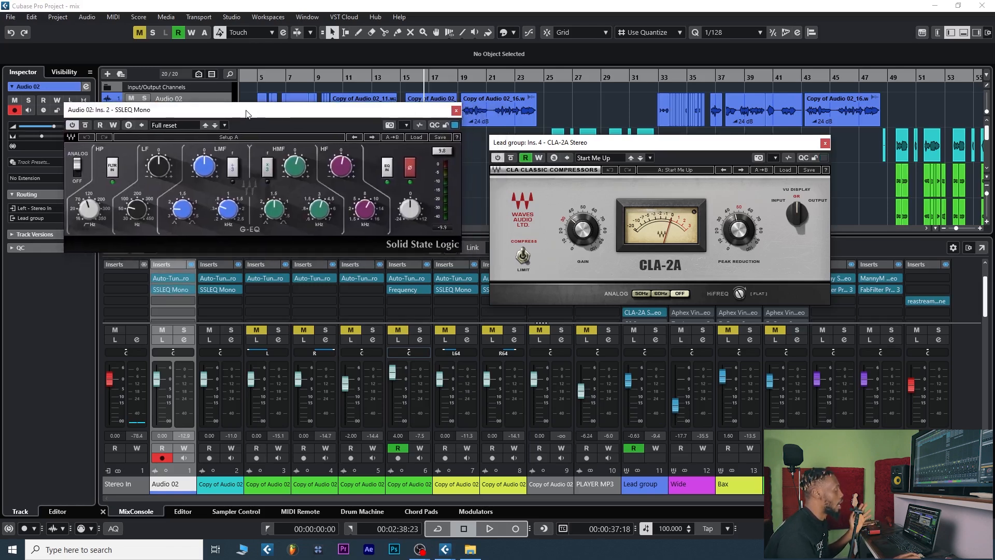
left_click(456, 110)
Step: Play the vocal to check the CLA-2A's gain reduction on the Lead group, and close the plug-in
left_click_drag(612, 143, 420, 92)
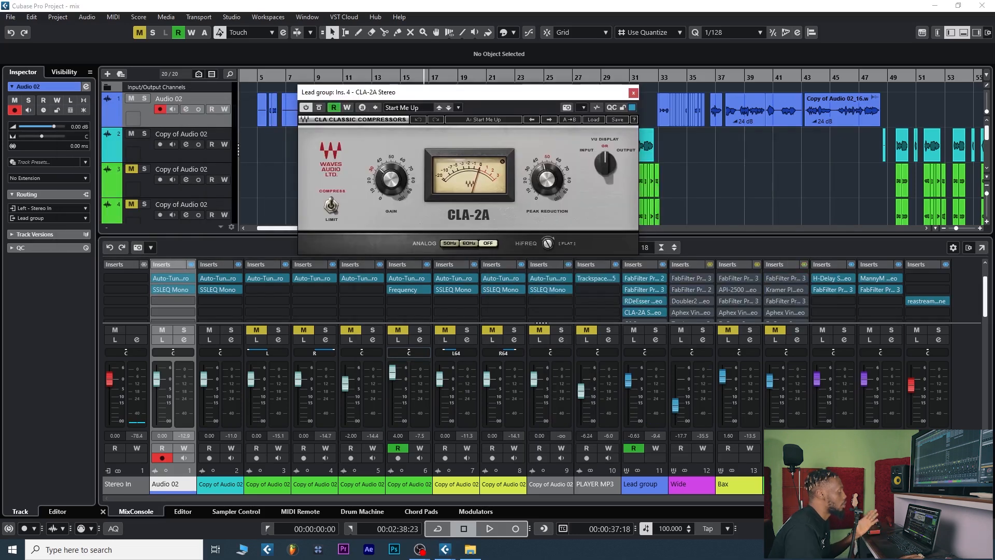
key("space")
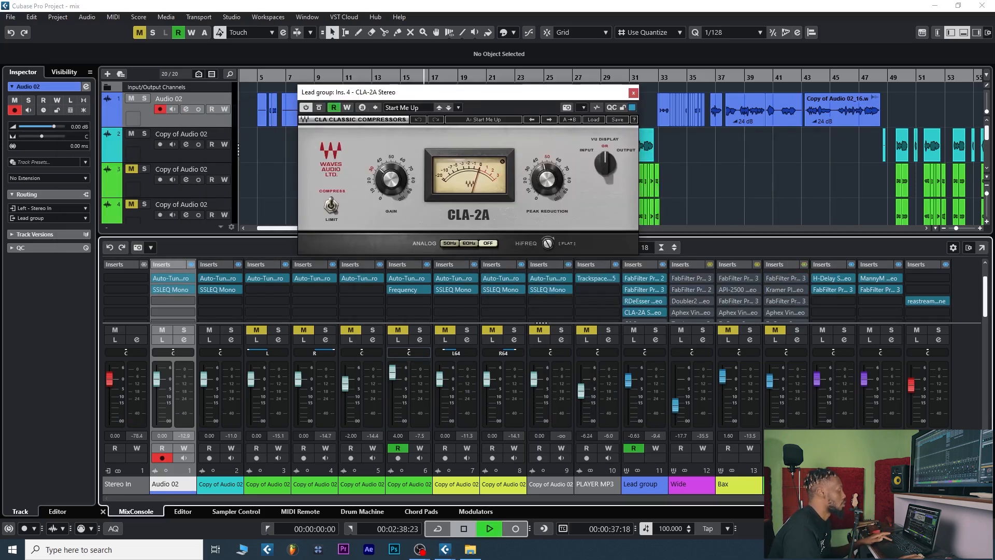
left_click_drag(467, 95, 617, 170)
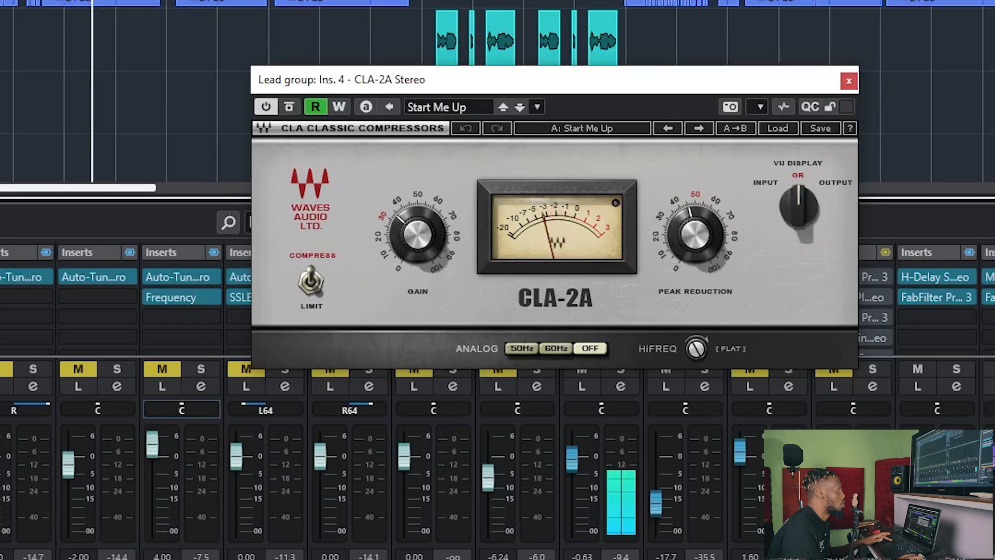
left_click(849, 81)
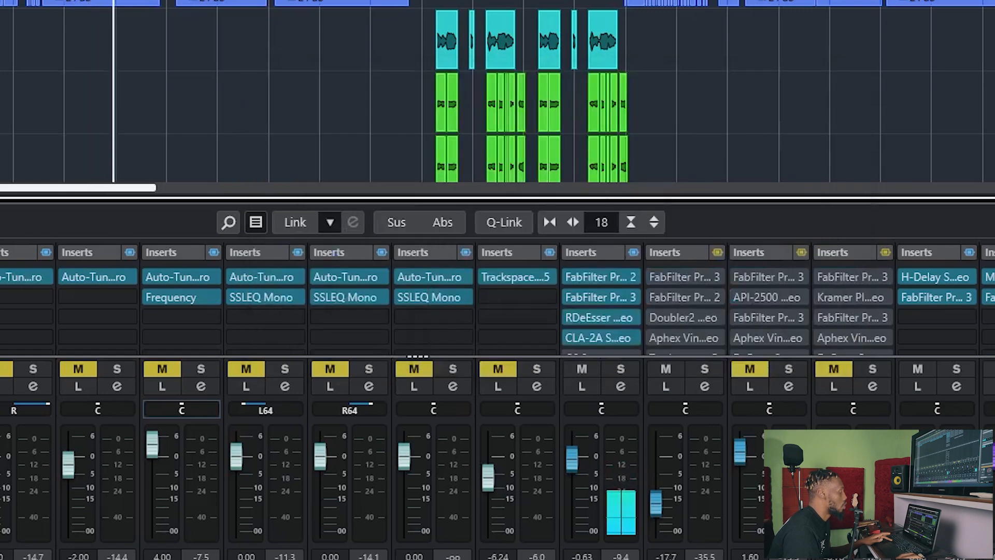
Step: Activate the C6 Stereo insert on the Lead group and loop the Audio 02 clip at about bars 19 to 24 to check its multiband compression
scroll(602, 315, "down", 1)
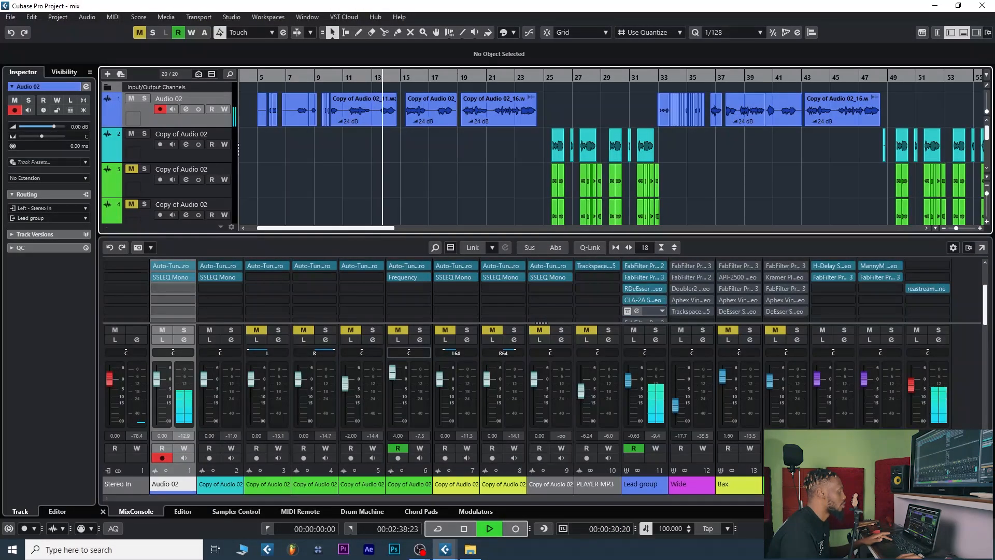
key("space")
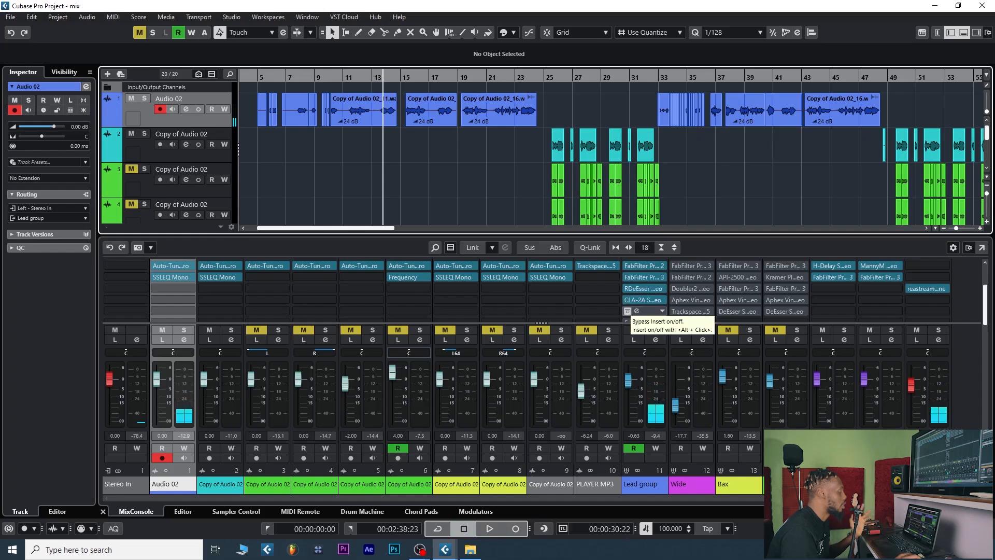
left_click(637, 311)
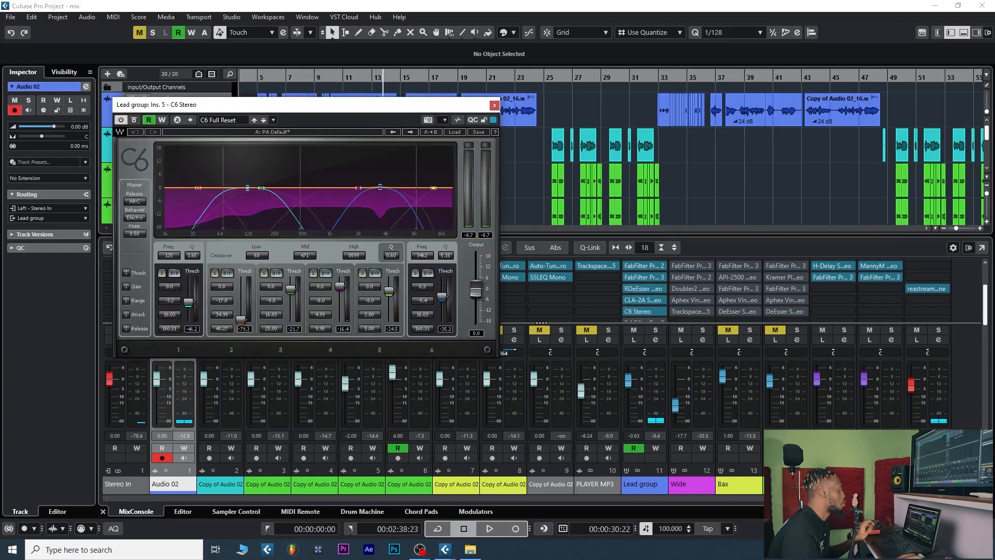
left_click_drag(348, 105, 443, 129)
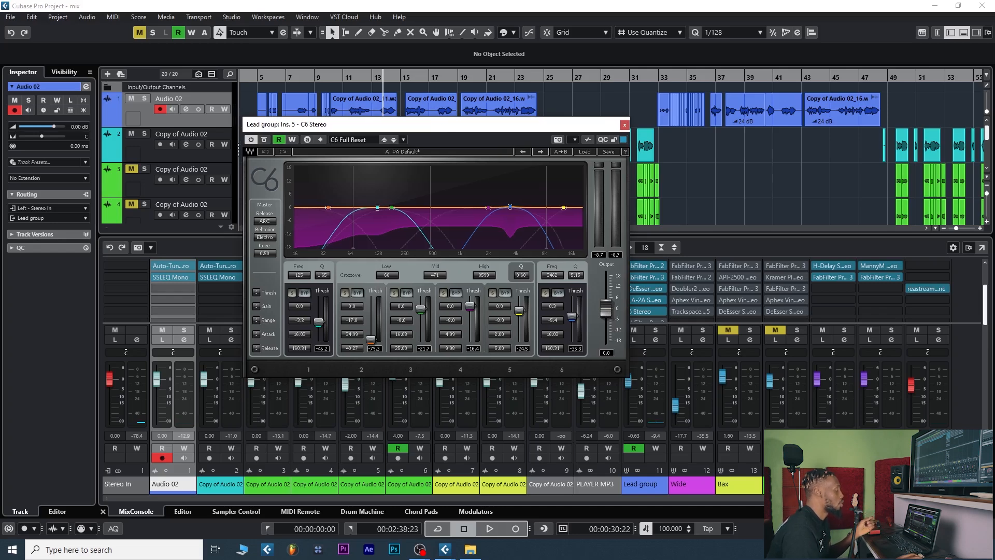
left_click_drag(422, 129, 401, 130)
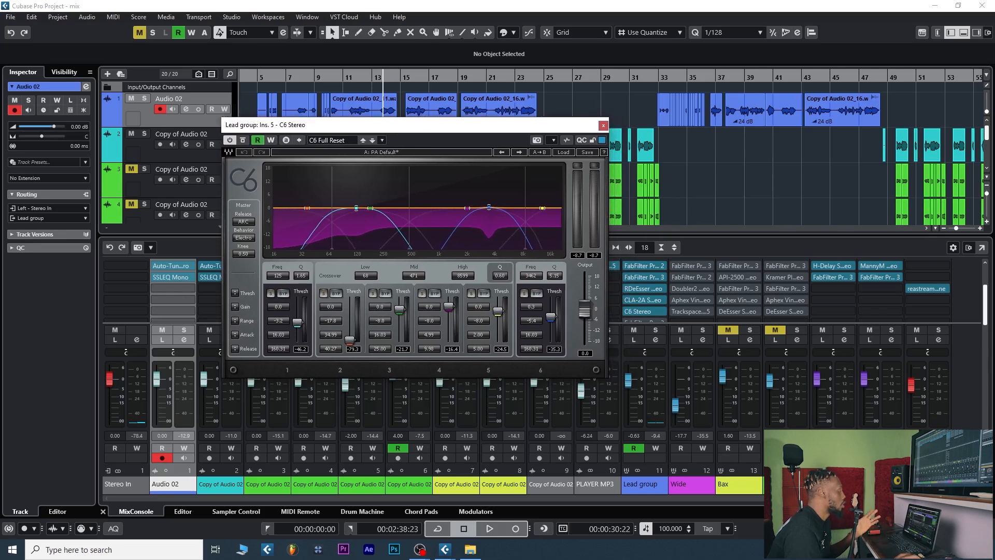
key("space")
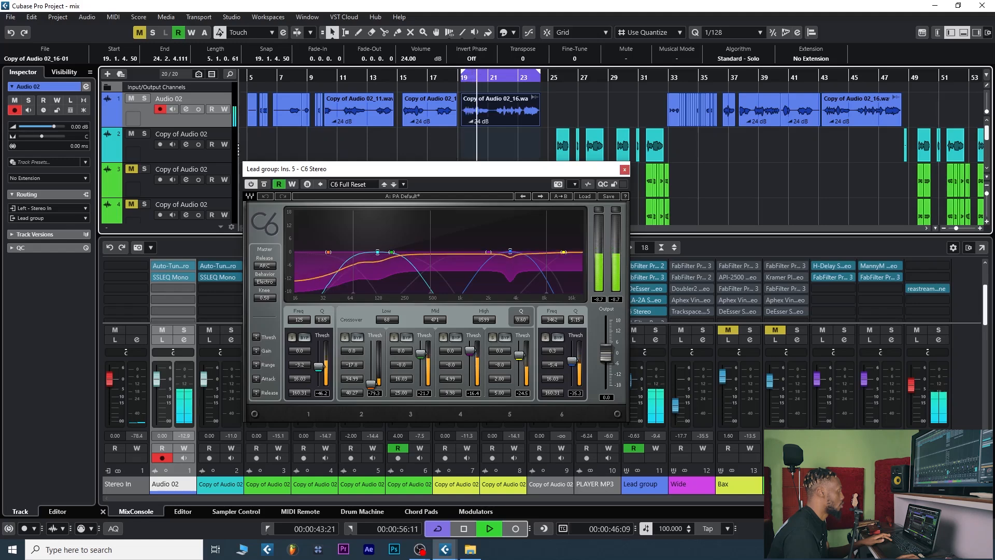
key("space")
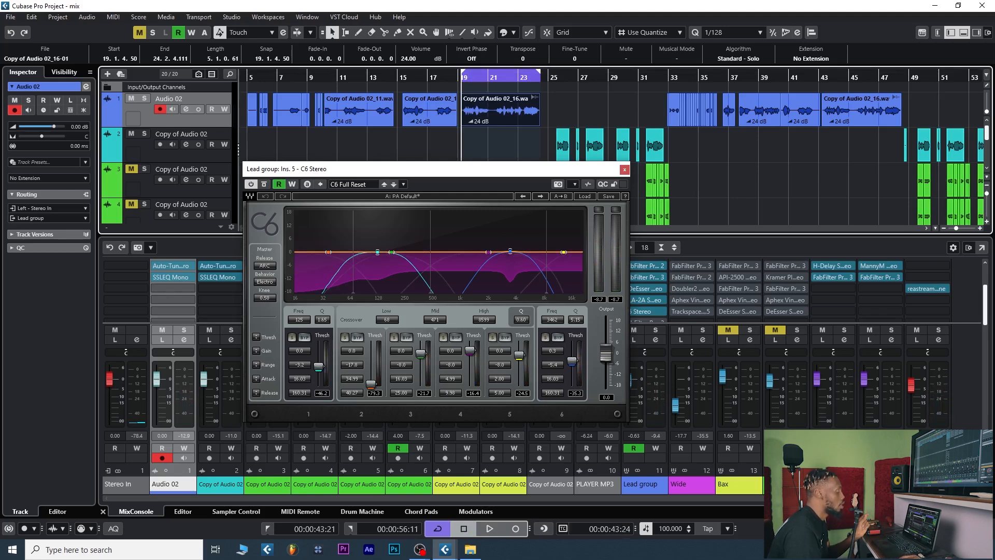
Step: Audition band 2 of the C6 in solo during playback, and turn its solo off
left_click(345, 337)
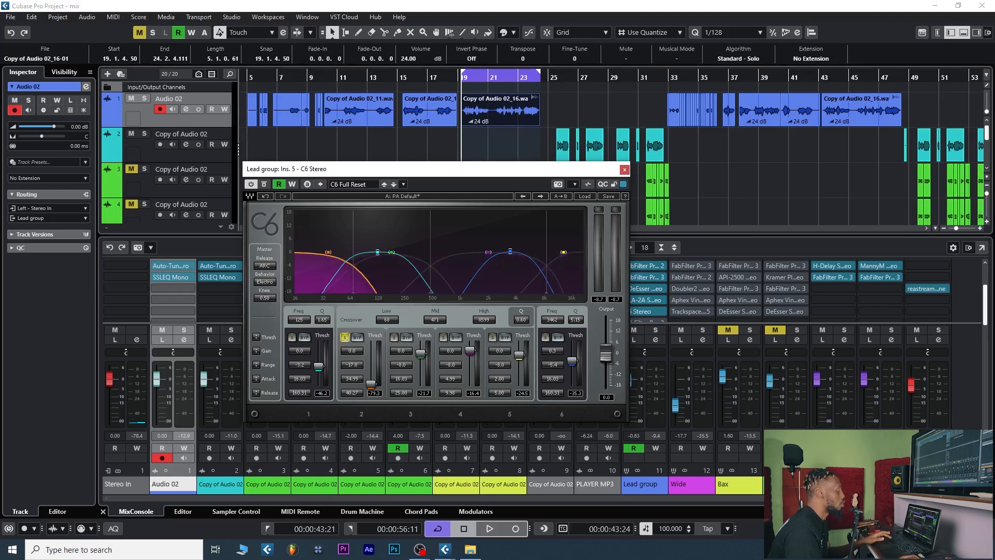
key("space")
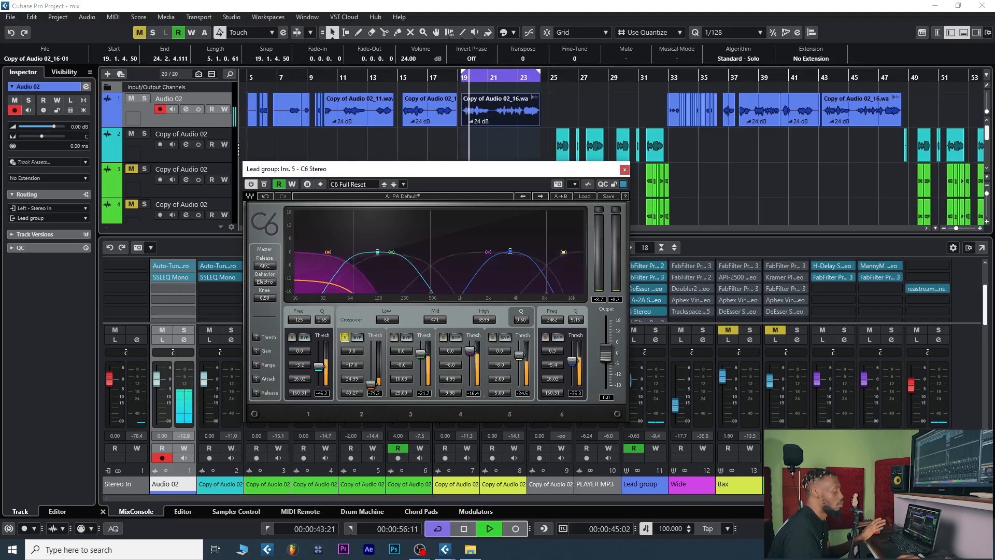
key("space")
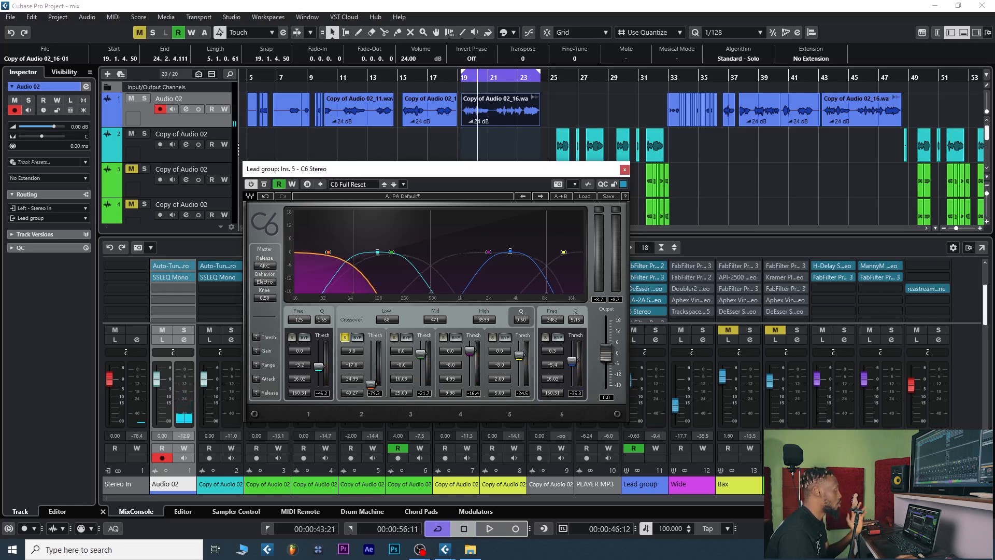
left_click(345, 337)
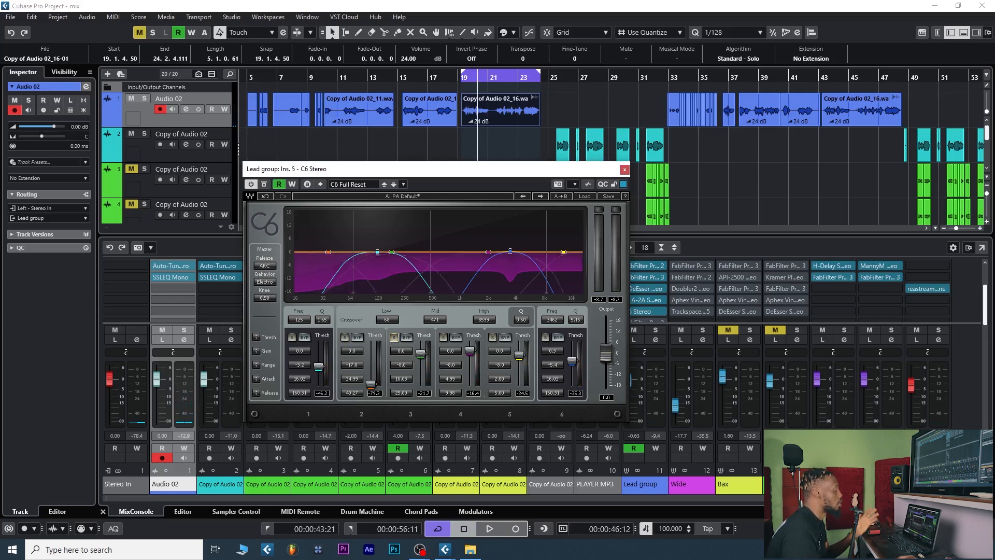
Step: Solo band 3 of the C6 and play the vocal to hear the low-mid range it compresses
left_click(394, 337)
key("space")
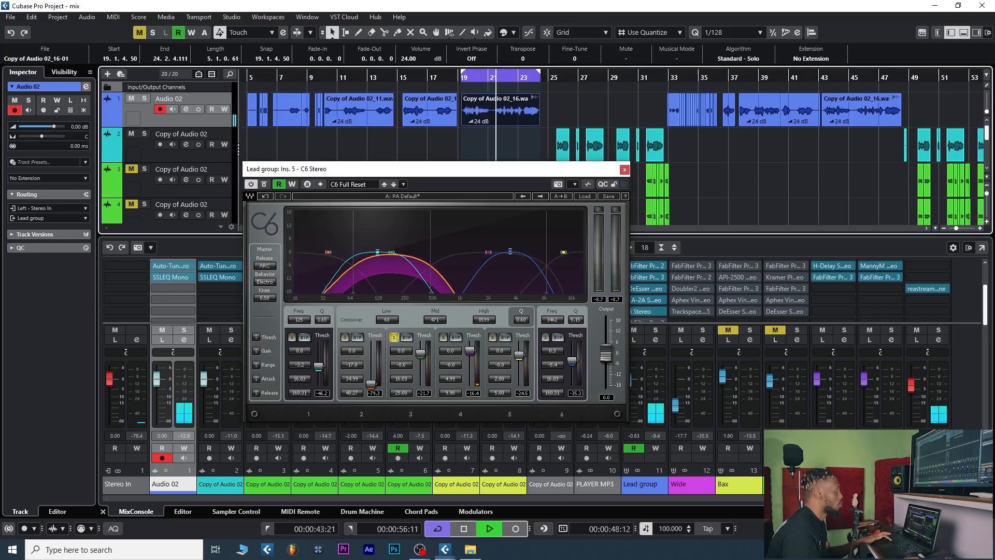
key("space")
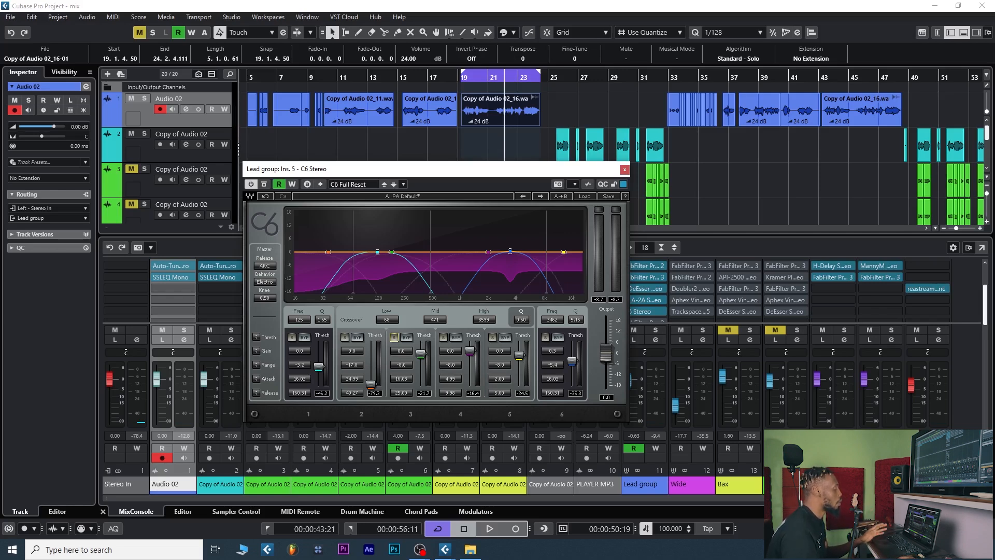
Step: Audition band 4 of the C6 in solo, and play the vocal again with the solo off
key("space")
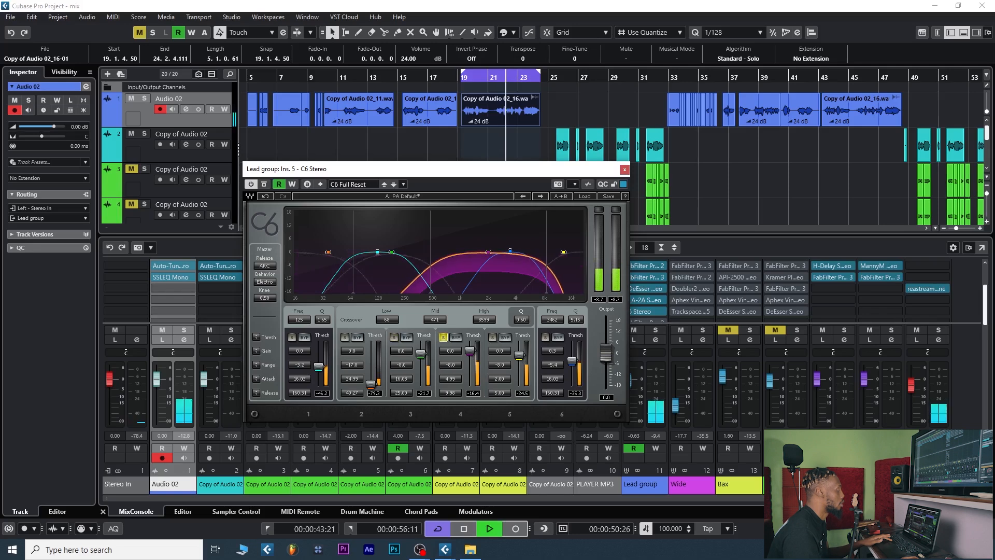
key("space")
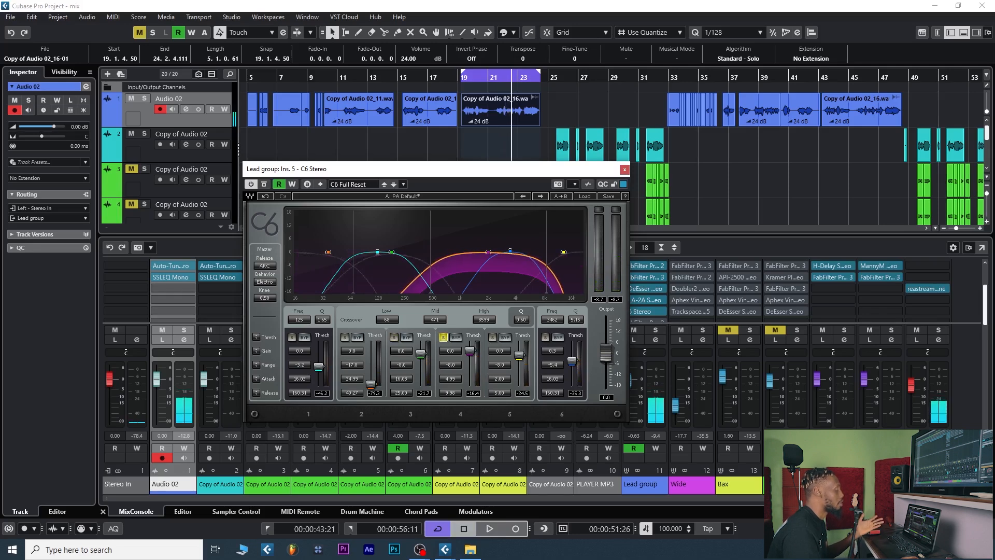
left_click_drag(436, 169, 437, 167)
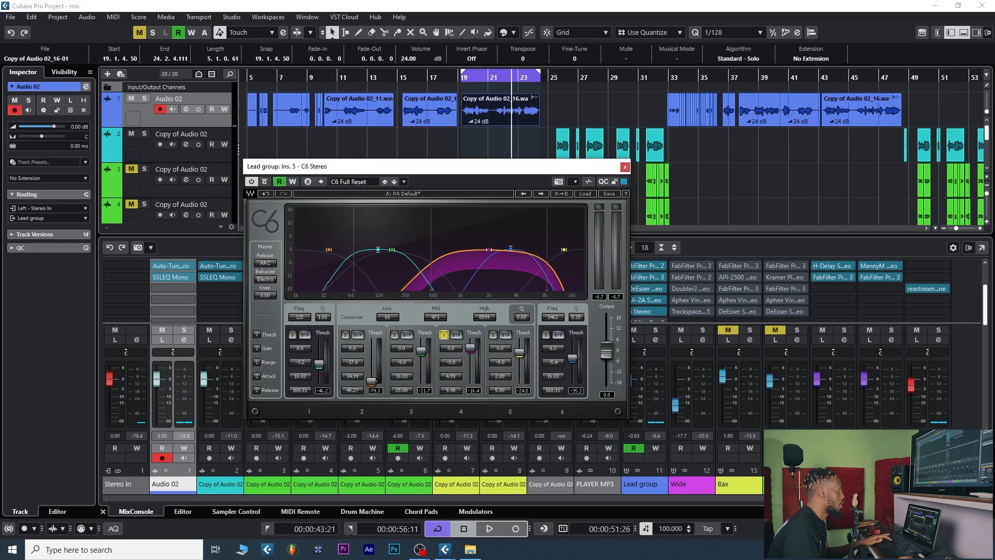
key("space")
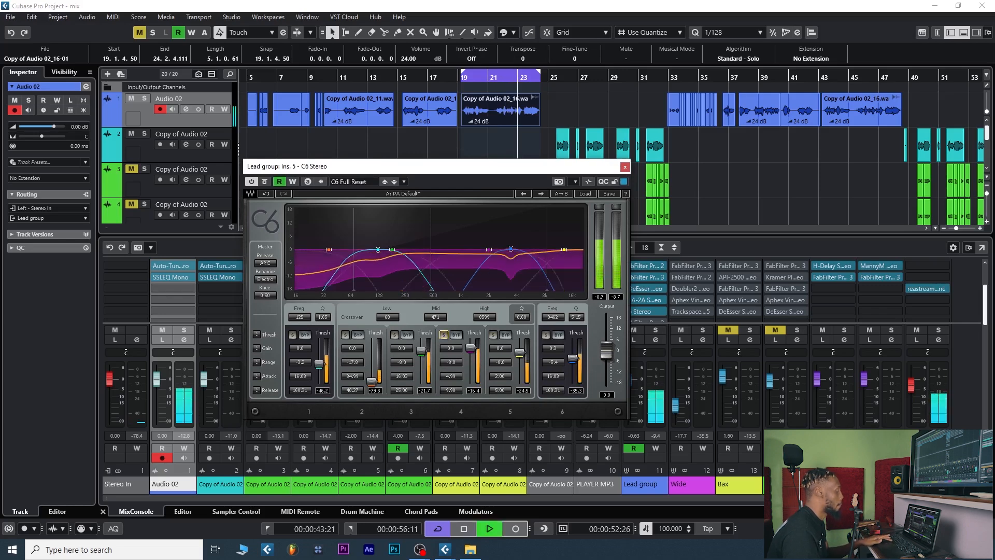
key("space")
Step: Solo band 5 of the C6, play the vocal to hear its high range, and release the solo
left_click(493, 335)
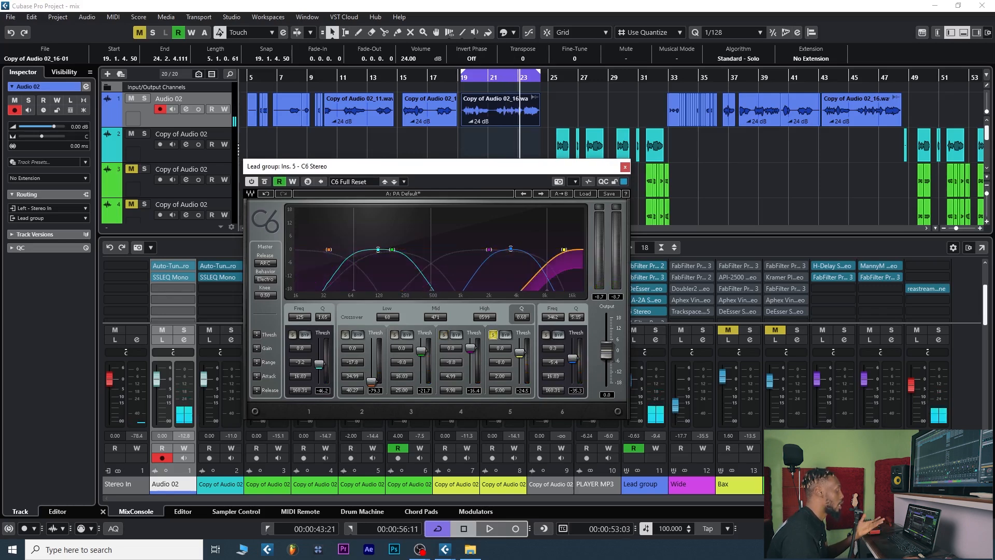
key("space")
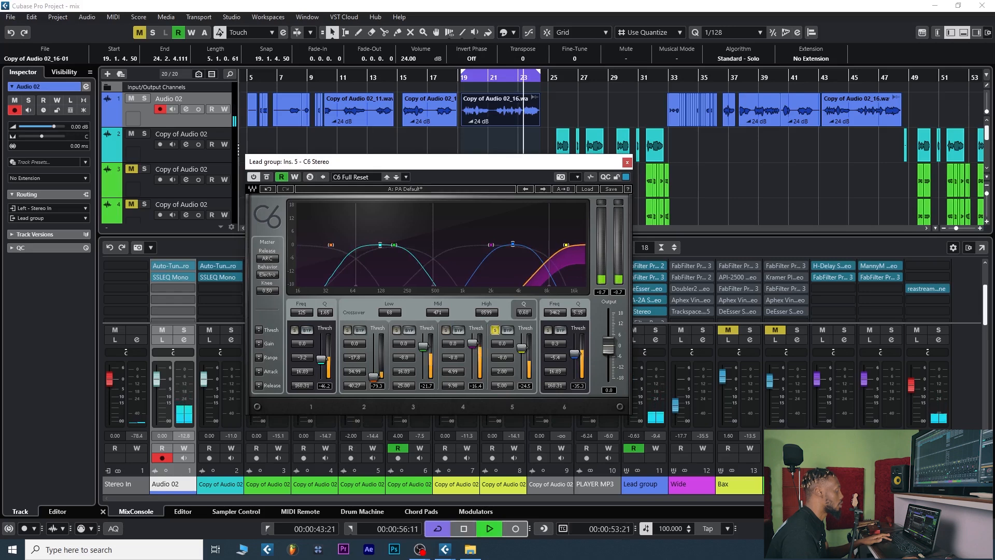
key("space")
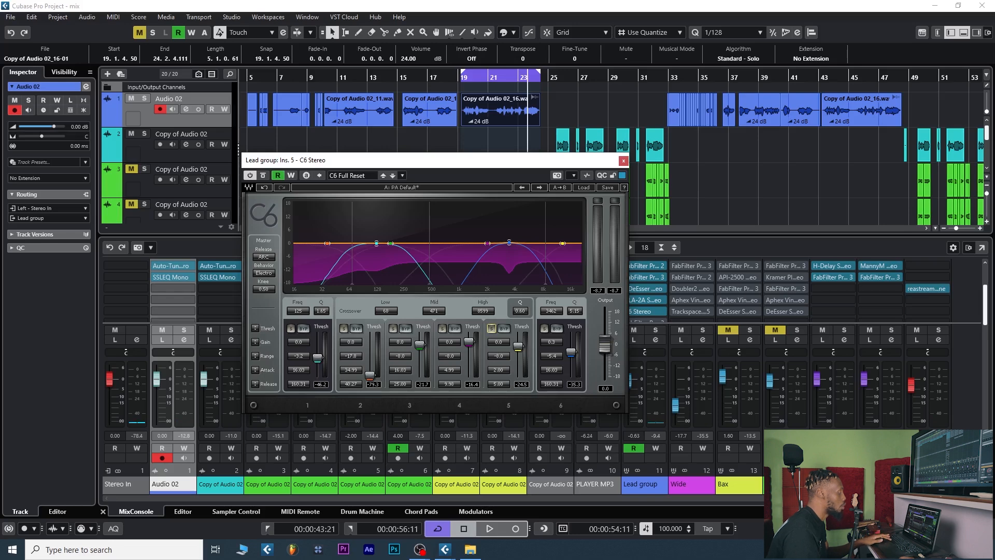
Step: Solo band 6 of the C6 and play the vocal to hear the upper-mid range it controls, and release the solo
left_click(545, 329)
key("space")
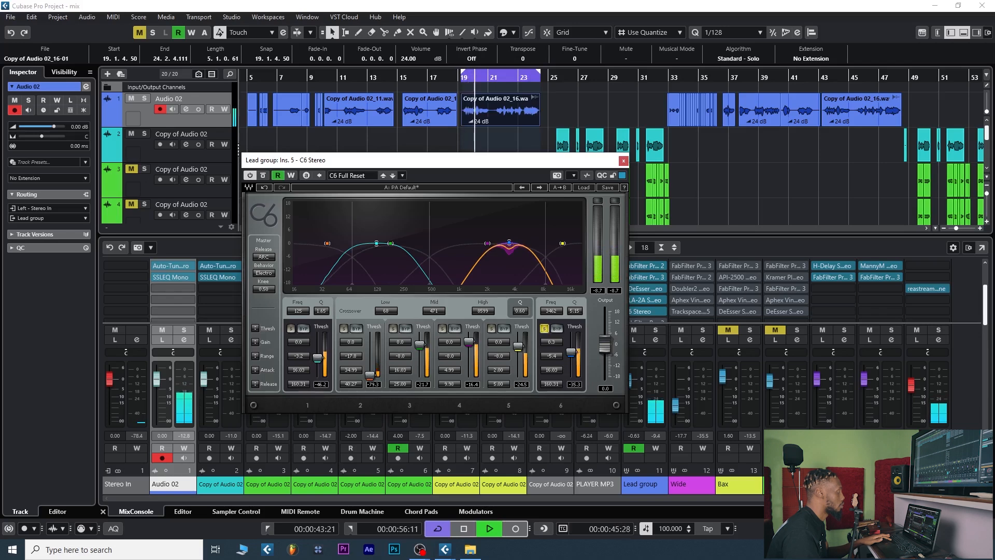
key("space")
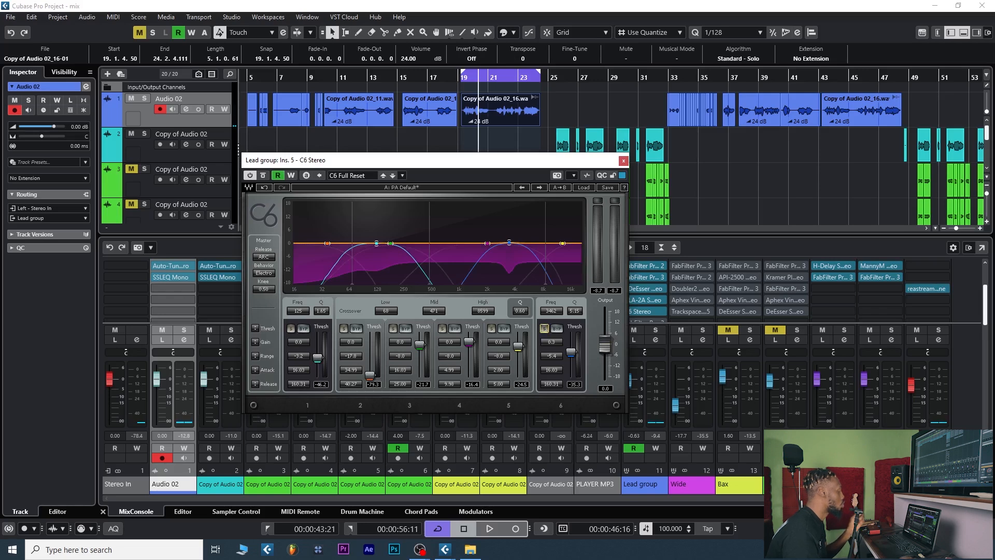
Step: Solo band 1 of the C6 and play the vocal to hear the low range it compresses
left_click(291, 329)
key("space")
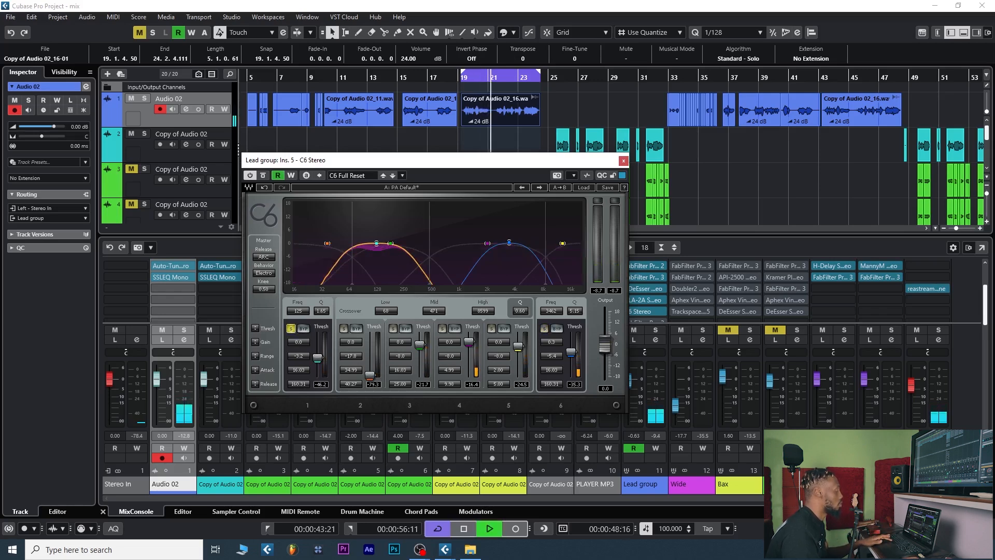
key("space")
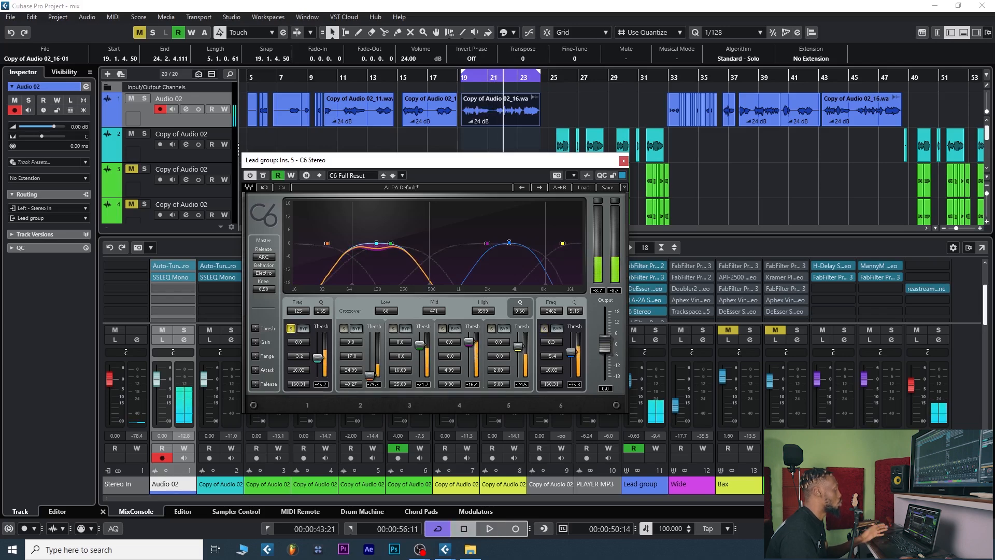
Step: Play the vocal through all C6 bands with no solo active, and close the plug-in
key("space")
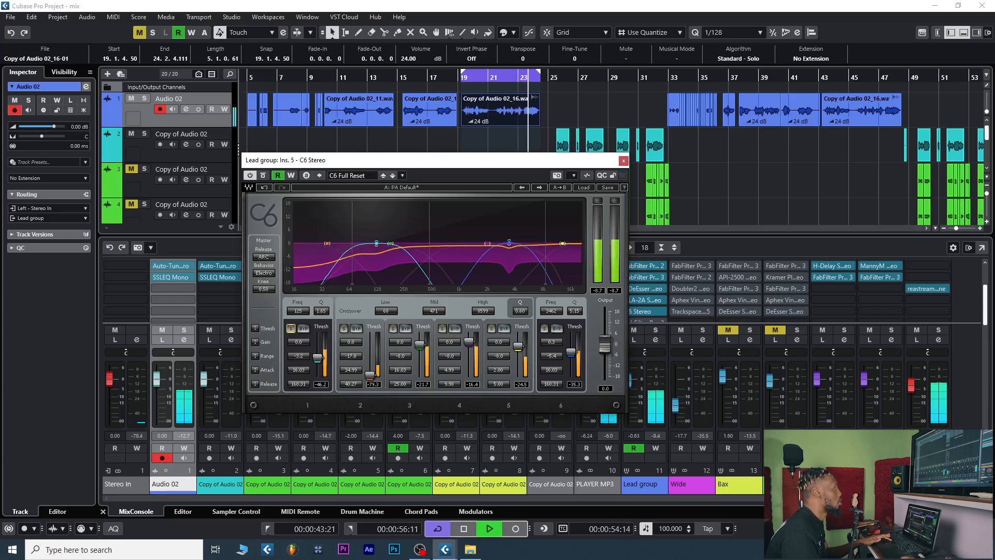
key("space")
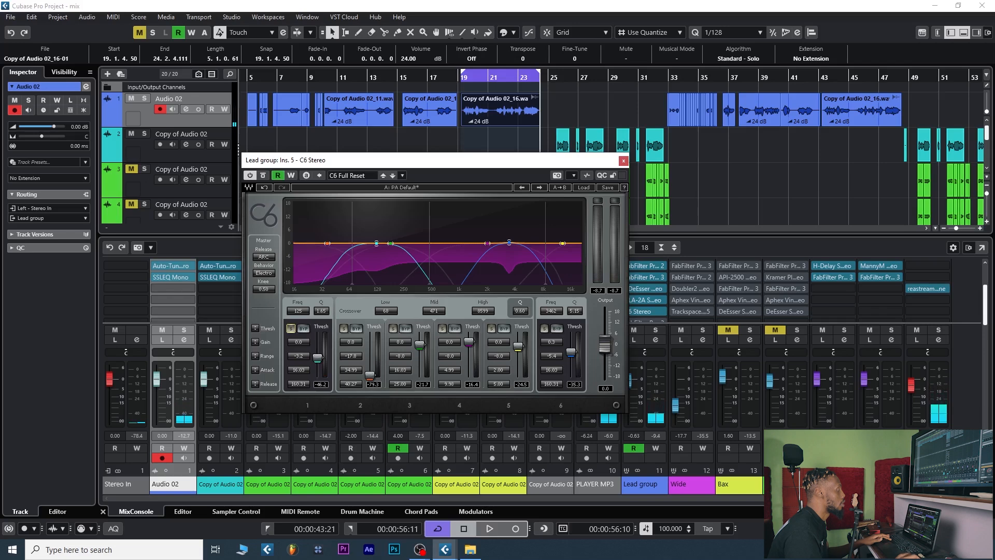
key("ctrl+w")
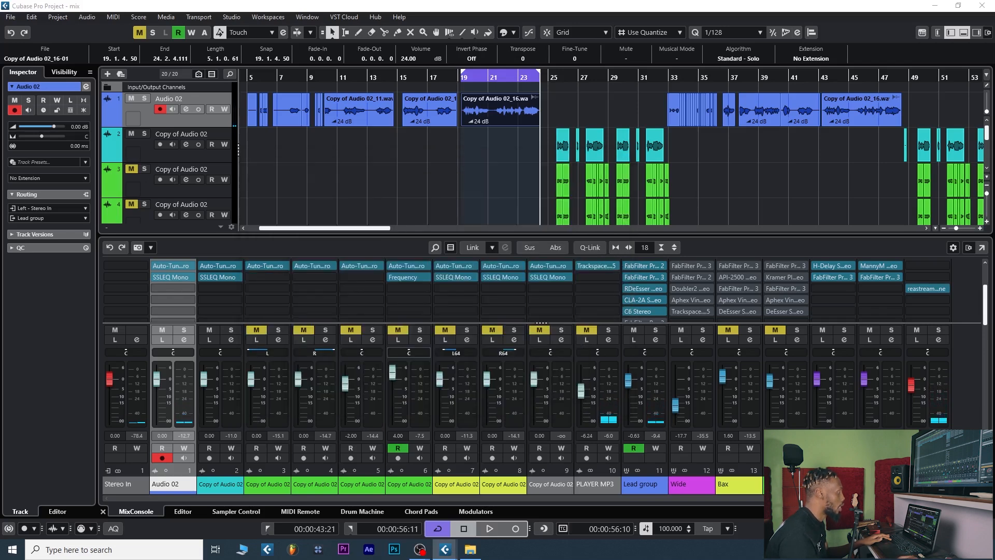
Step: Activate the FabFilter Pro-Q 3 in insert slot 6 of the Lead group, play the vocal to check its band near 3.9 kHz, and close it
scroll(643, 304, "down", 1)
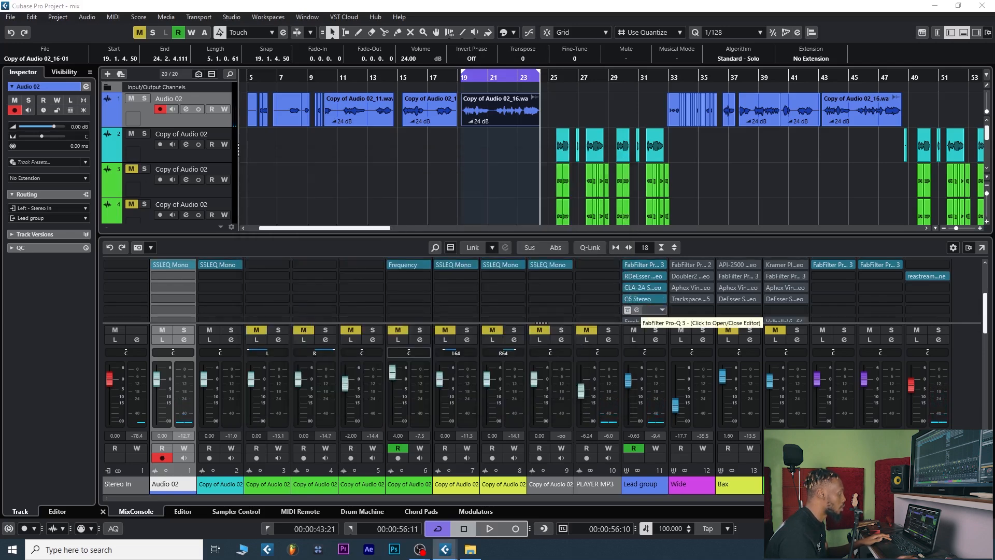
left_click(637, 309)
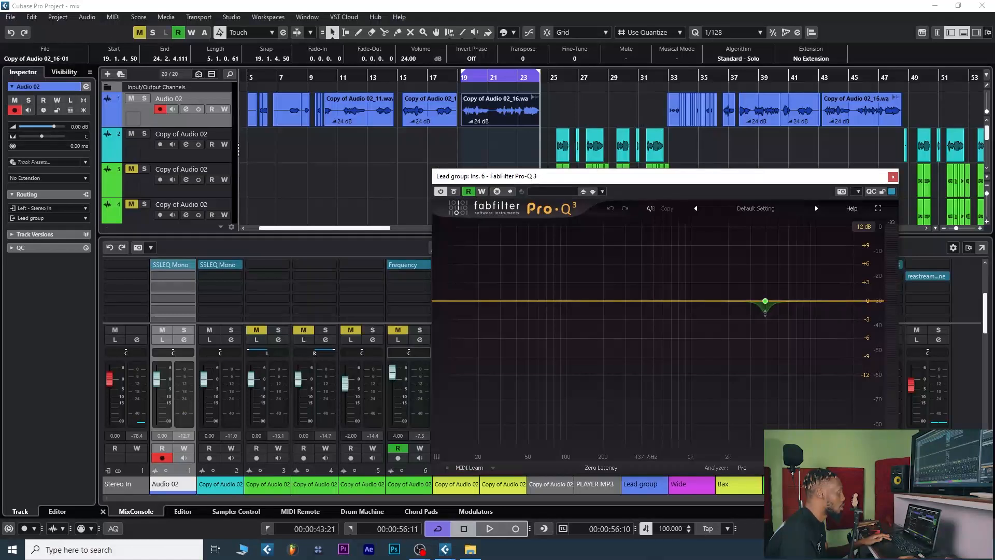
left_click_drag(571, 175, 441, 119)
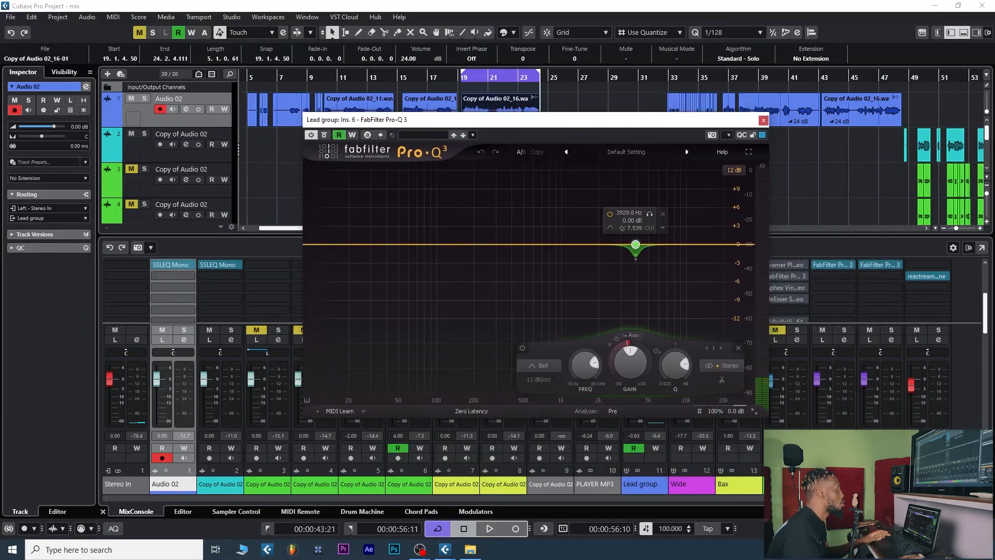
left_click_drag(536, 119, 530, 118)
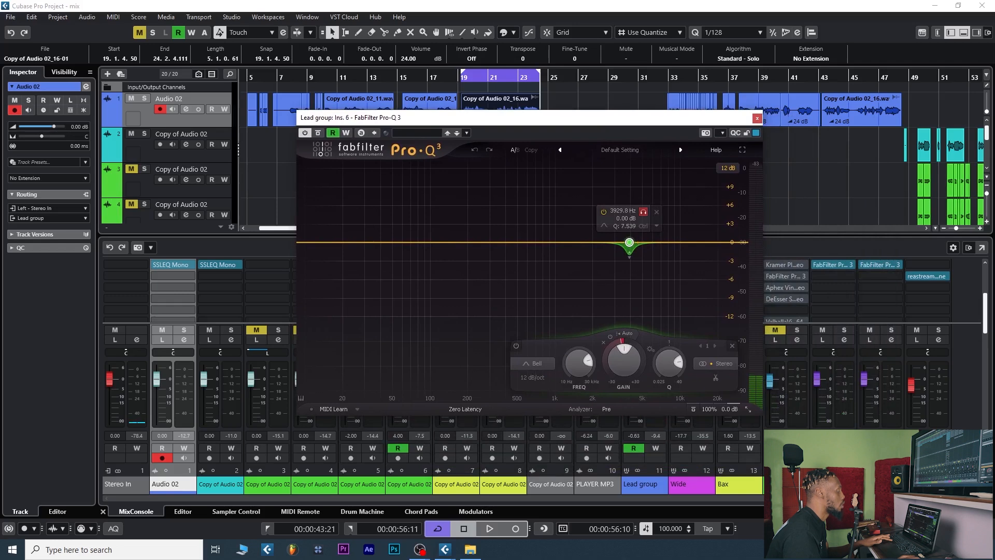
key("space")
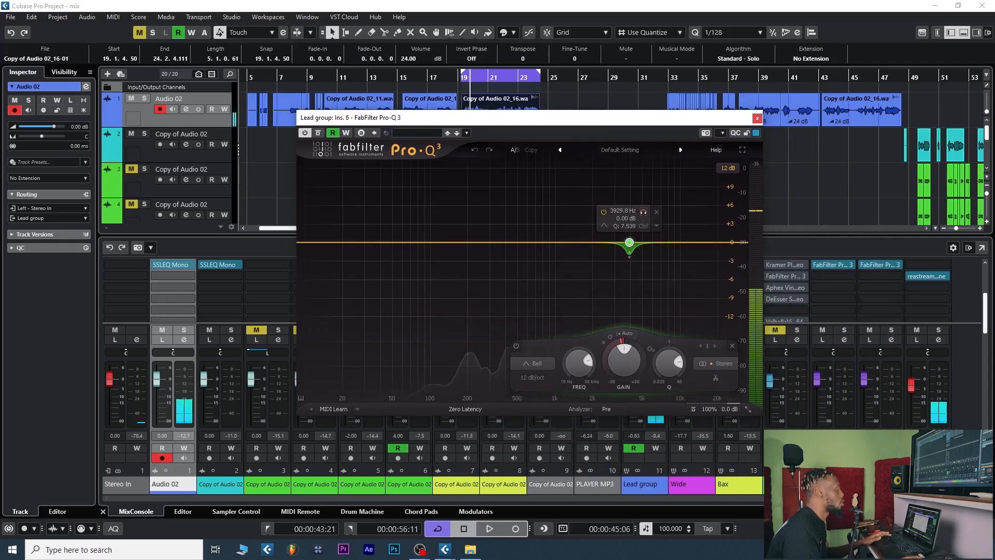
key("Escape")
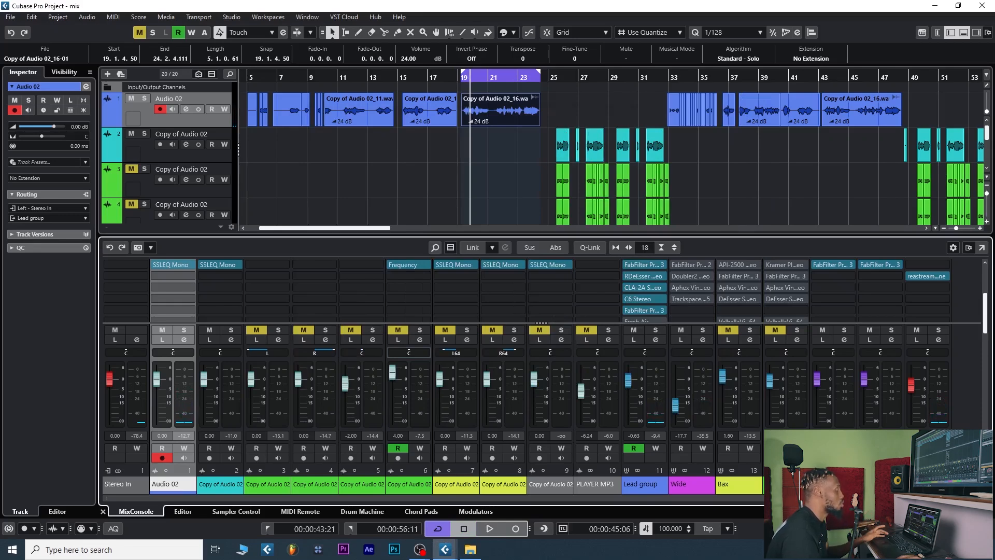
scroll(644, 286, "down", 1)
scroll(645, 286, "down", 4)
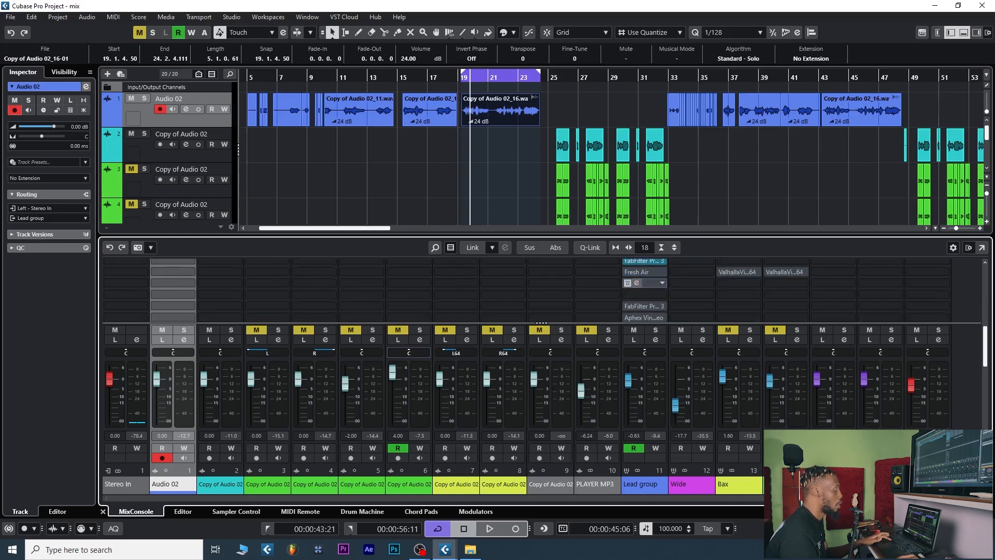
scroll(645, 280, "up", 5)
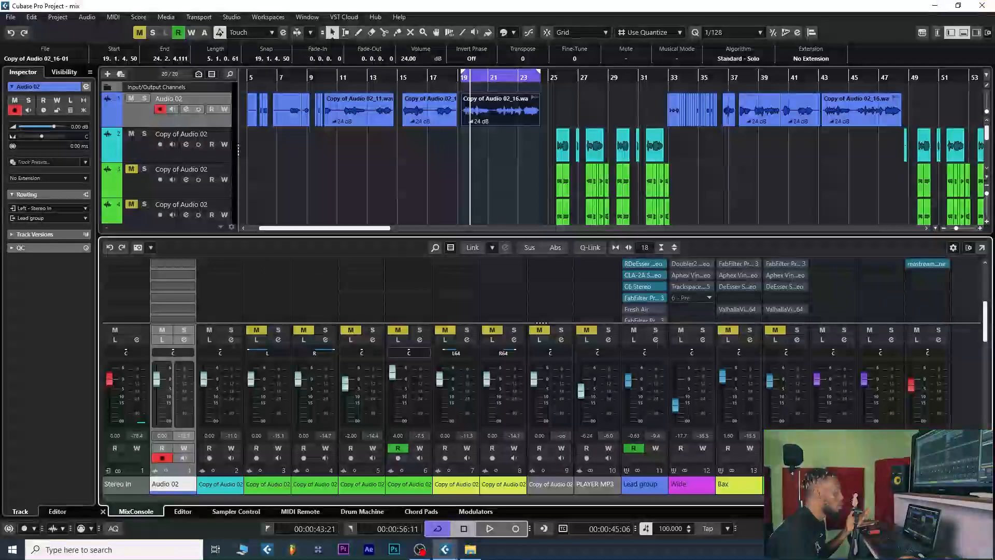
left_click(692, 298)
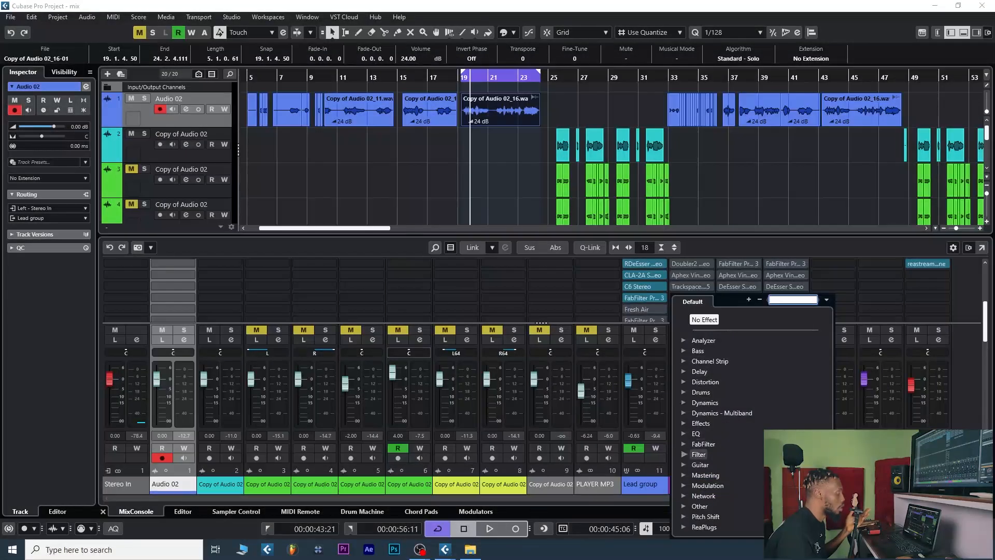
scroll(715, 415, "down", 3)
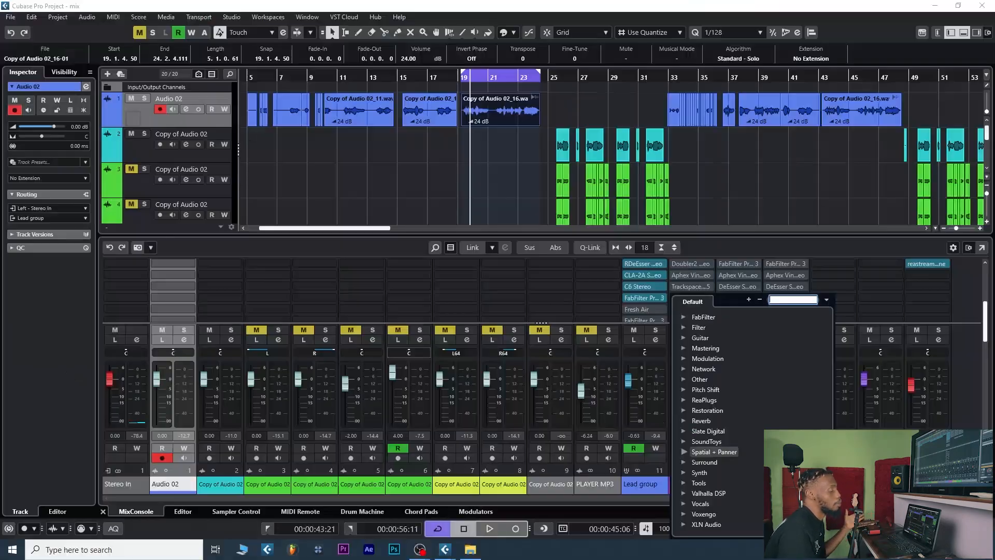
key("Escape")
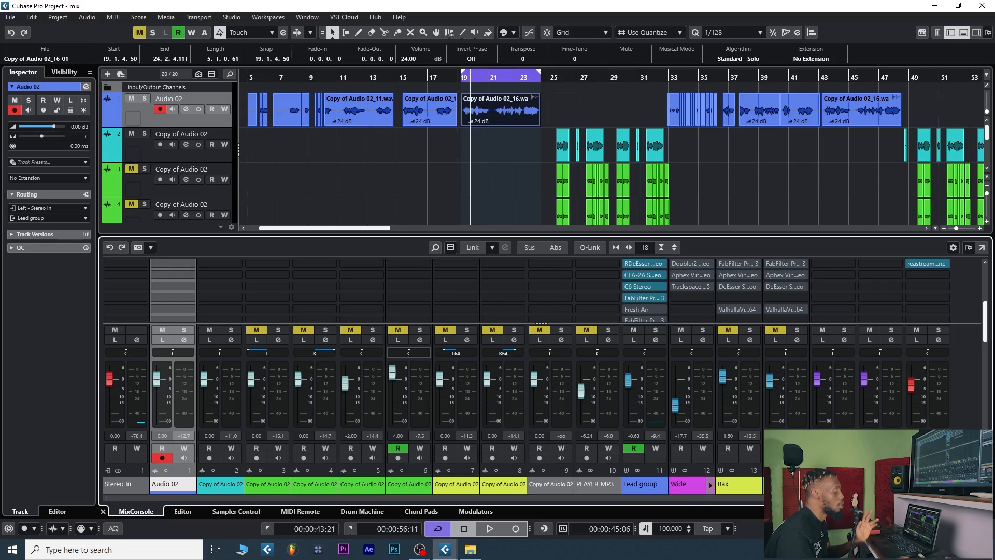
Step: Activate the FabFilter Pro-Q 3 and Pro-C 2 inserts on the Wide channel, viewing and closing each plug-in's settings
scroll(690, 265, "up", 3)
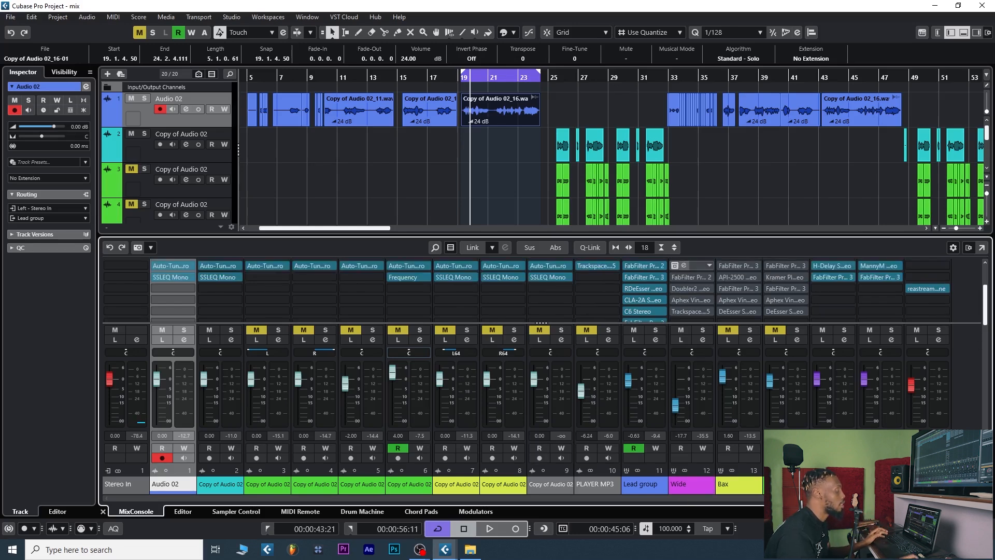
left_click(675, 291)
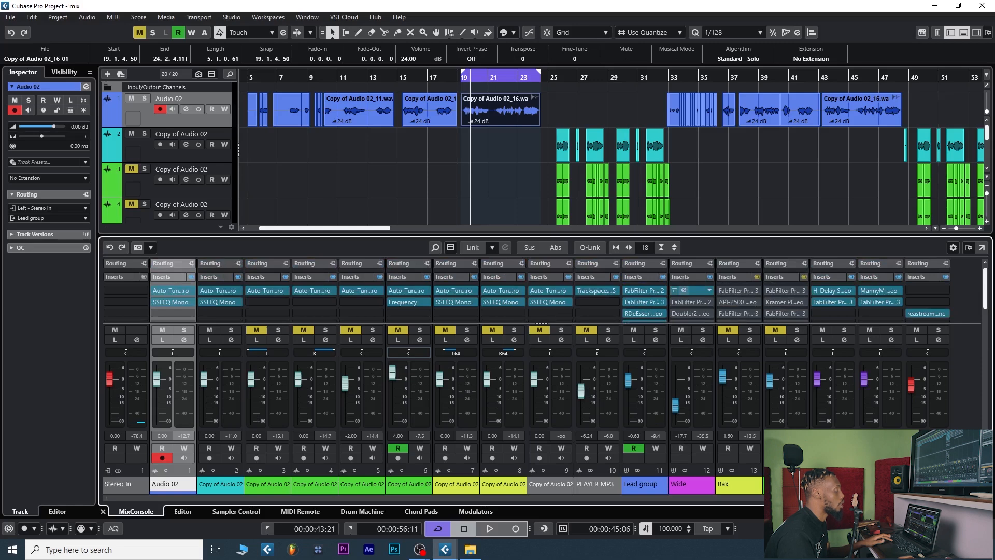
left_click(687, 291)
left_click_drag(351, 76, 363, 77)
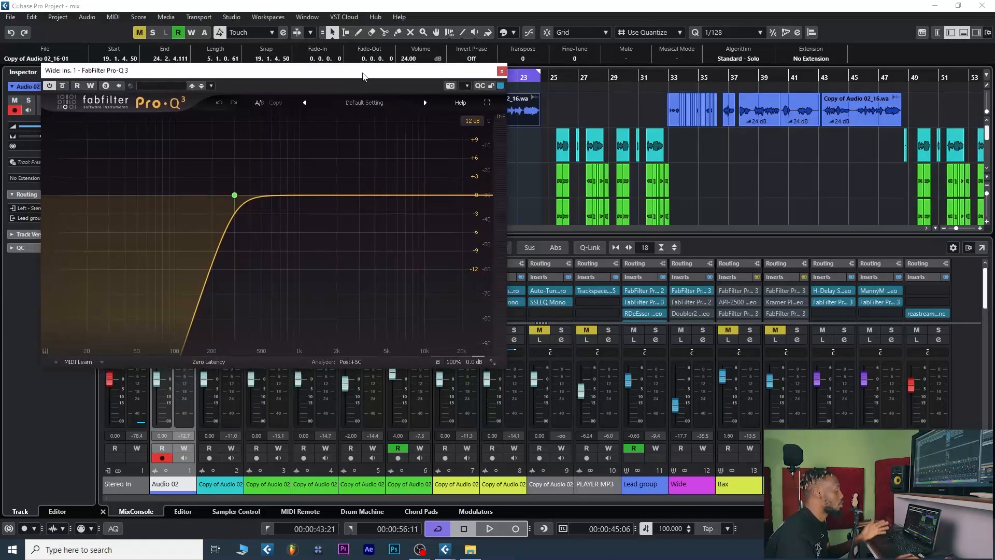
left_click(501, 70)
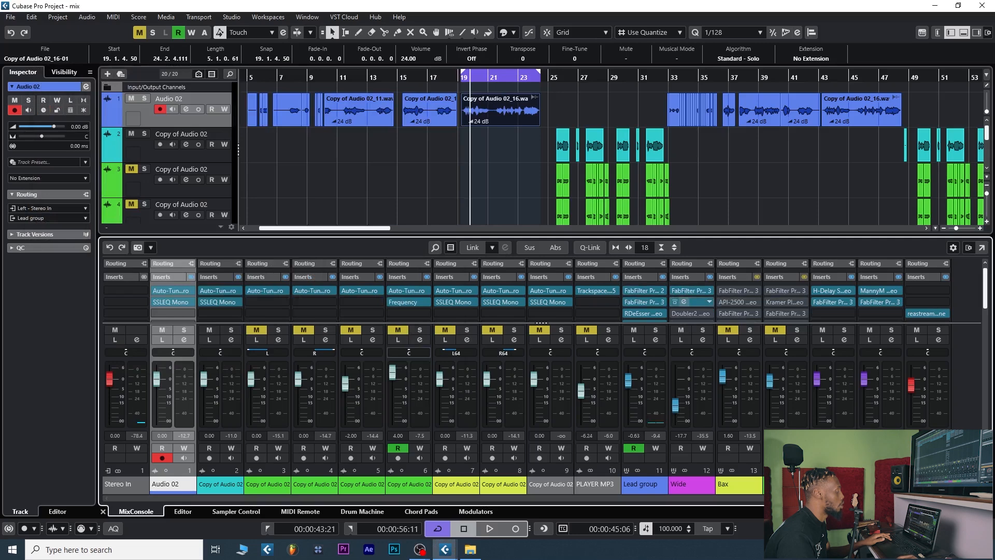
left_click(692, 302)
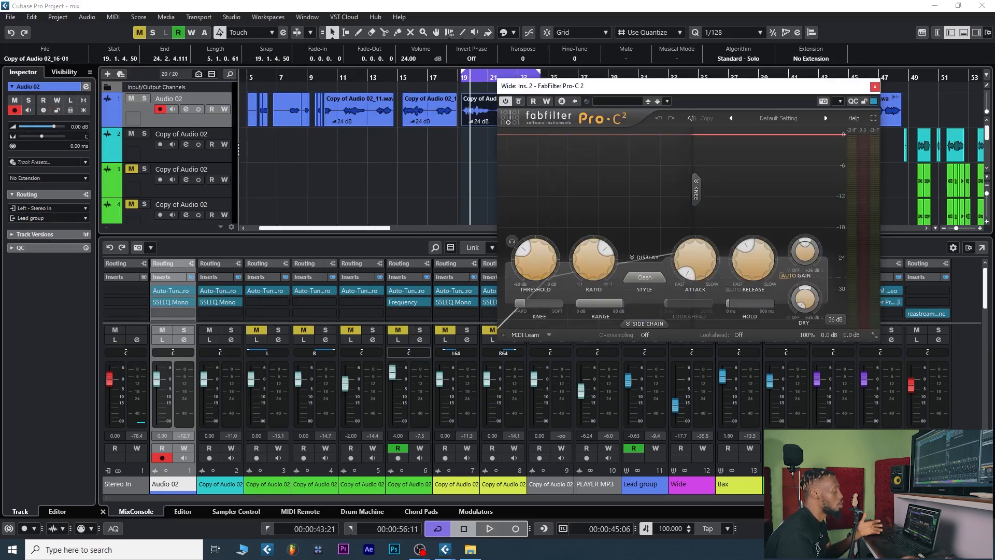
left_click(875, 86)
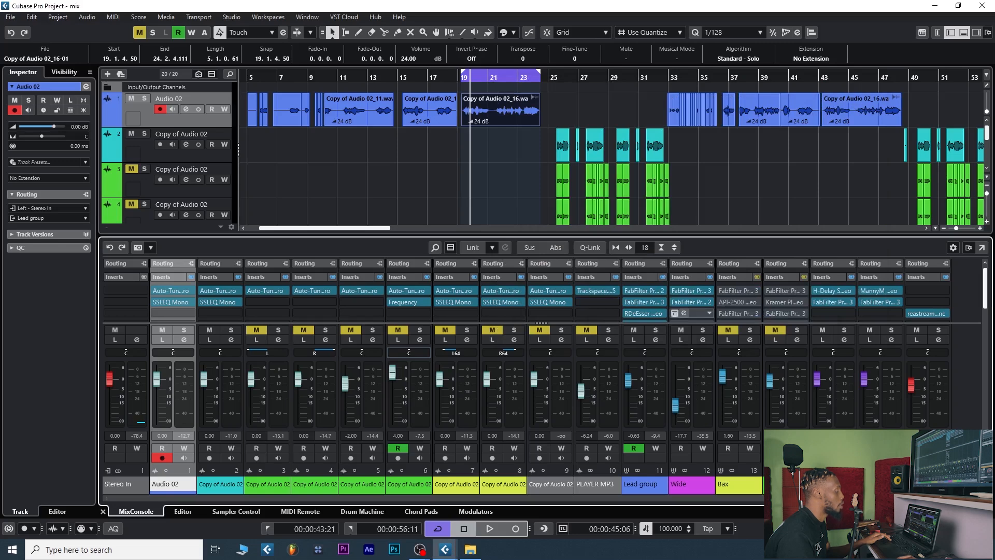
Step: Activate the Doubler2 Stereo in insert slot 3 of the Wide channel and view its voice settings
scroll(689, 314, "down", 1)
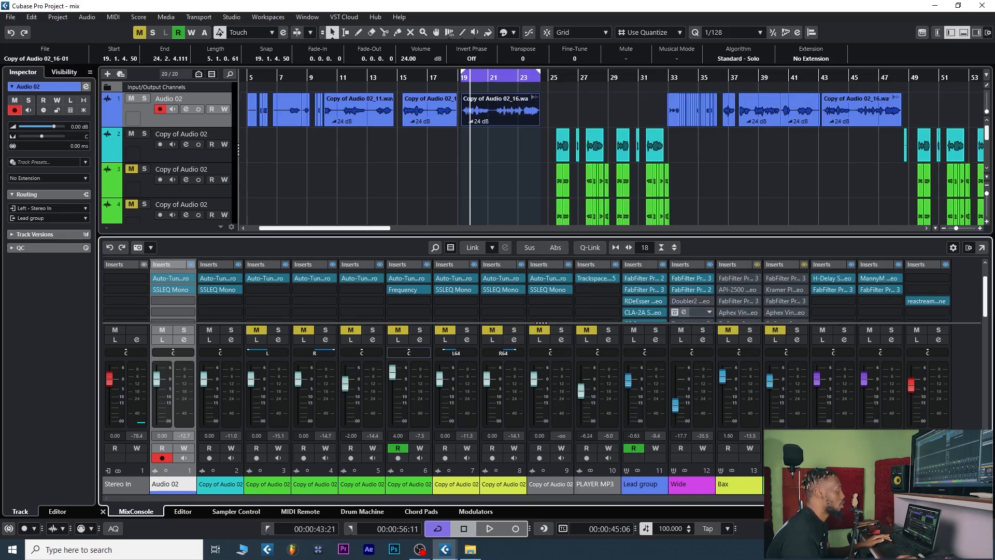
left_click(689, 301)
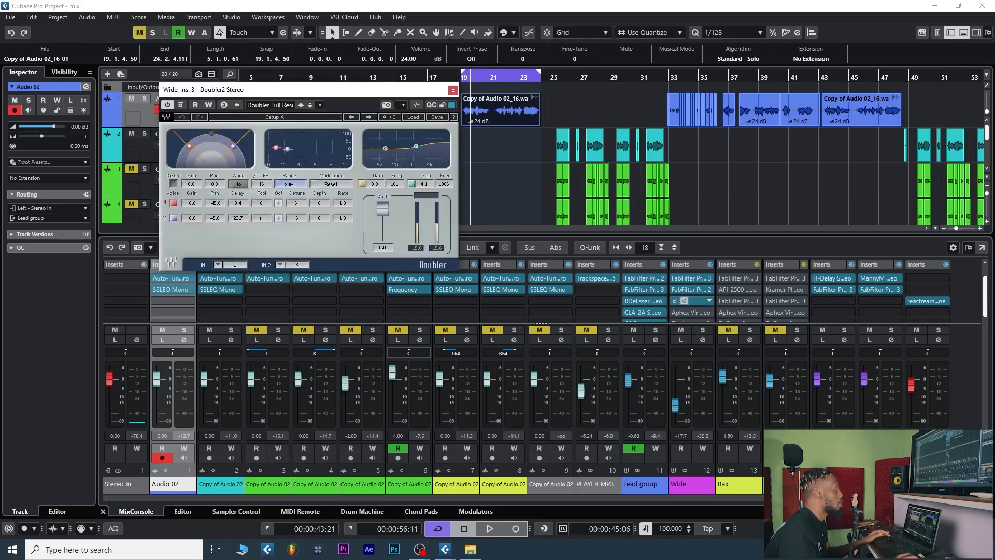
left_click_drag(304, 89, 377, 99)
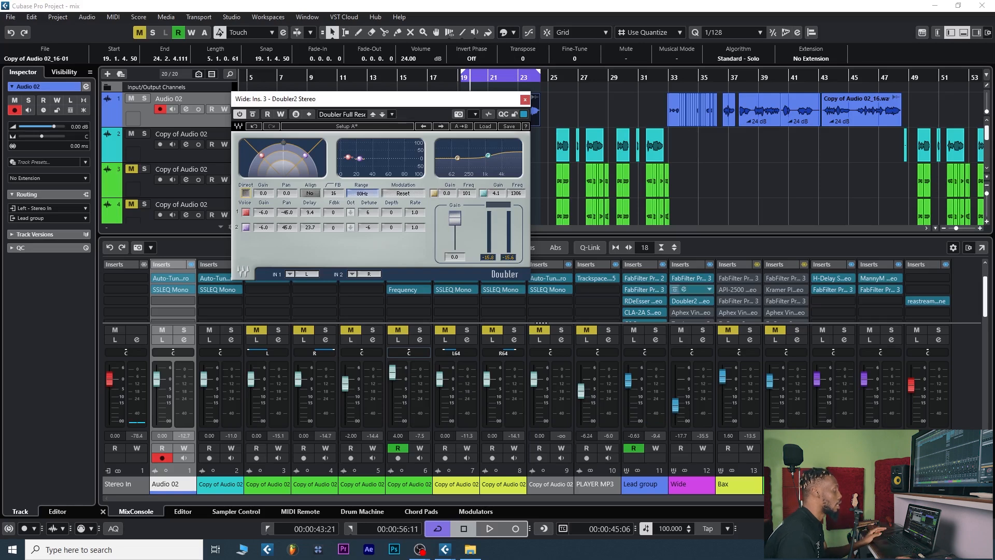
Step: Activate the Aphex plug-in in insert slot 4 of the Wide channel, view its settings, and close it
left_click(690, 312)
left_click_drag(358, 96, 378, 95)
left_click(578, 95)
scroll(692, 301, "down", 1)
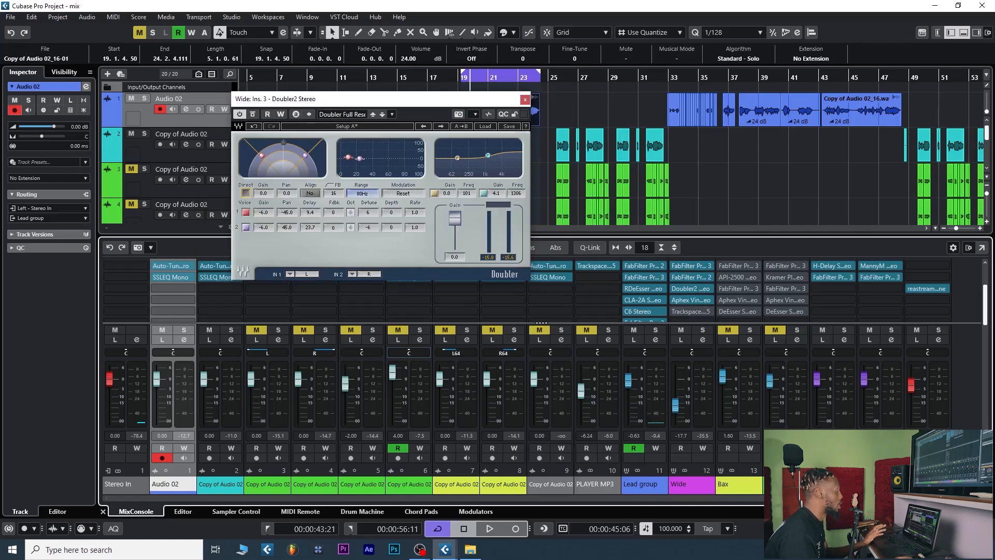
Step: Activate the Lead group's send to the Wide channel and close the Doubler2 plug-in
scroll(644, 293, "down", 4)
scroll(644, 293, "down", 1)
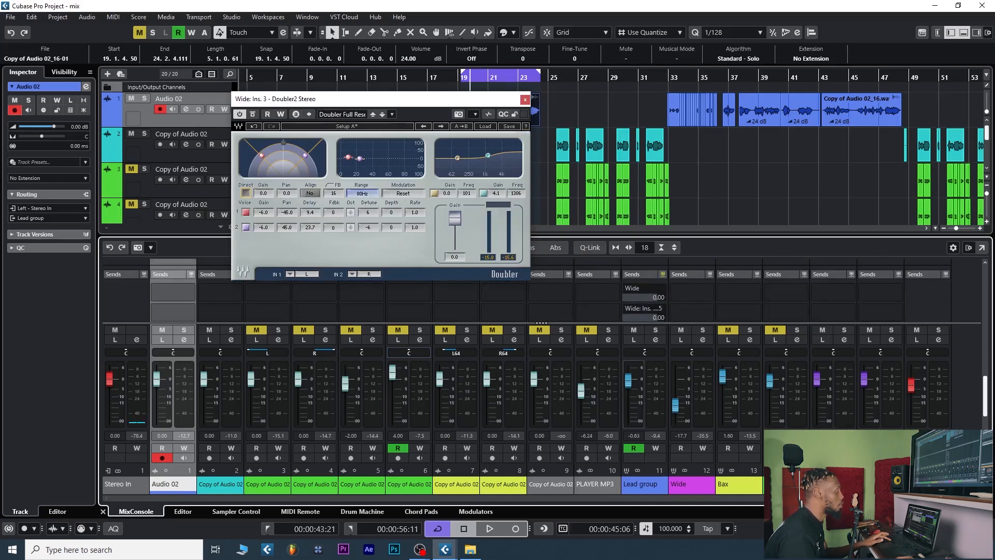
left_click(627, 288)
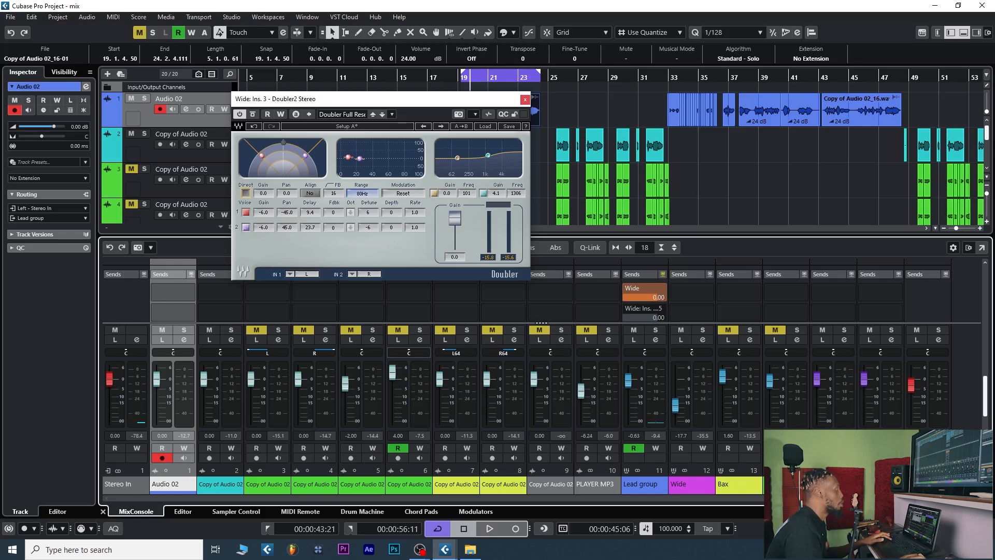
key("ctrl+w")
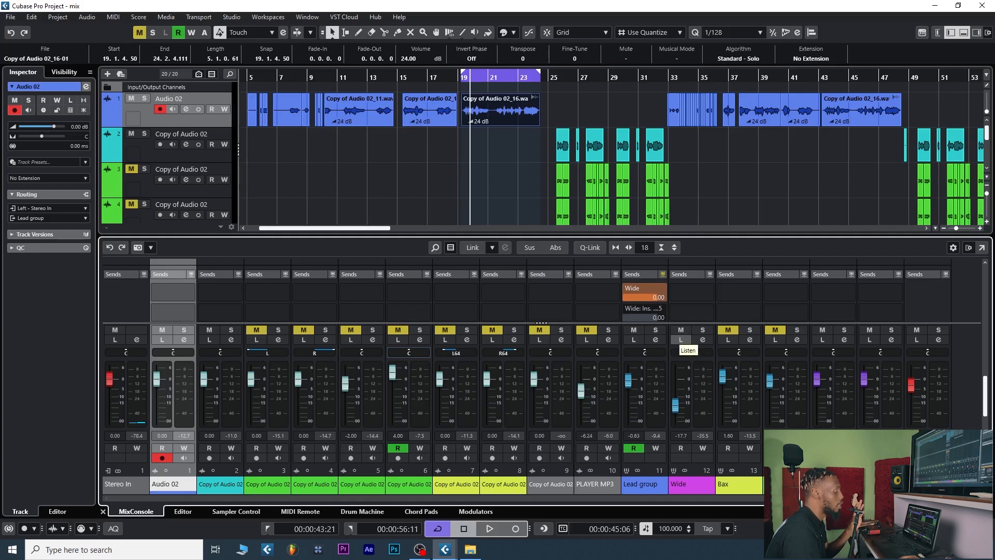
Step: Enable Listen on the Wide channel and play the vocal to audition the widened signal
left_click(681, 340)
key("space")
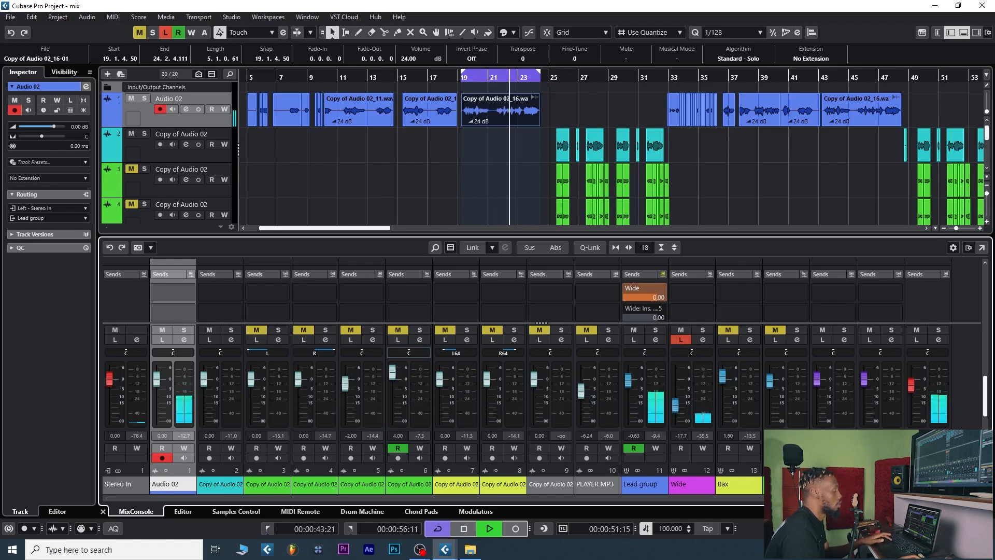
key("space")
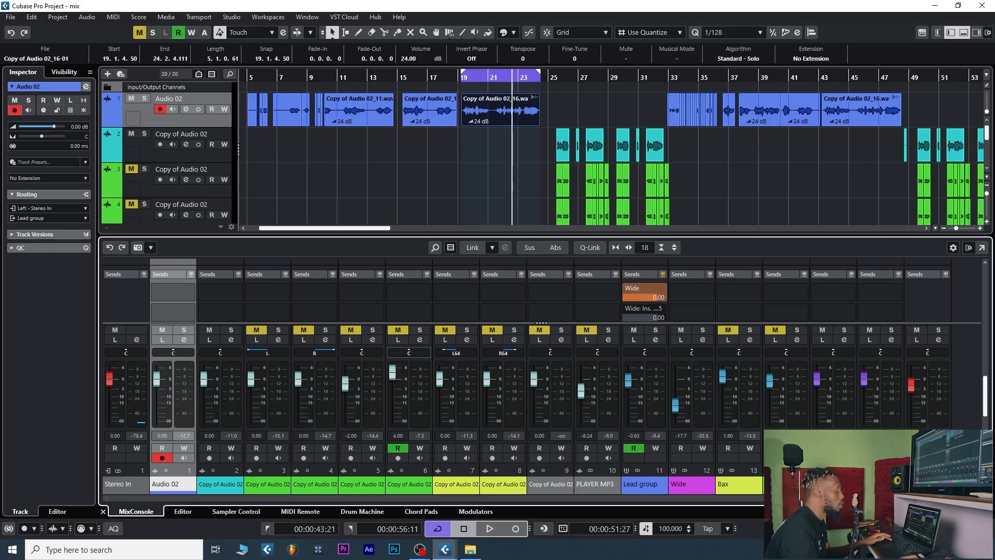
Step: Display Trackspacer in insert slot 5 of the Wide channel and activate the Lead group's side-chain send to it
scroll(690, 295, "up", 5)
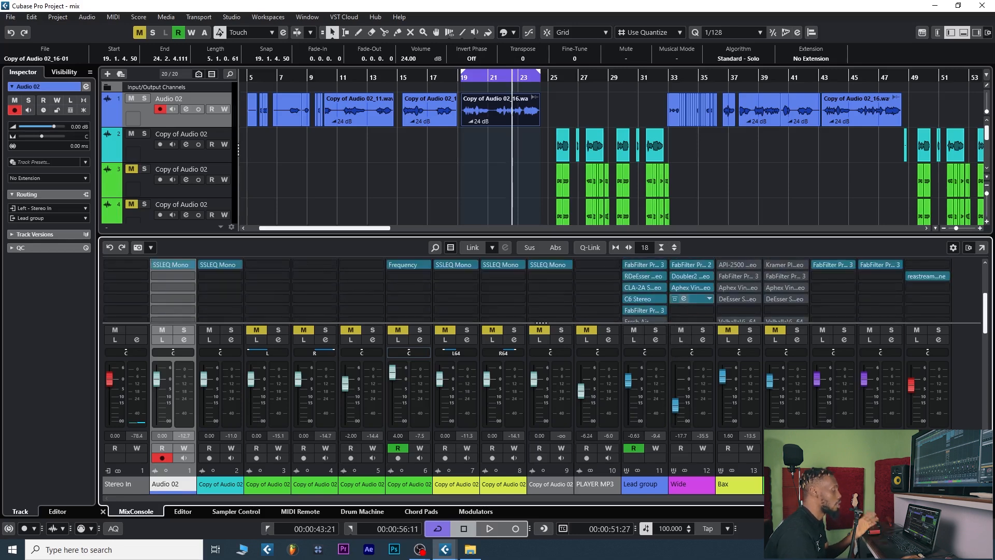
left_click(689, 299)
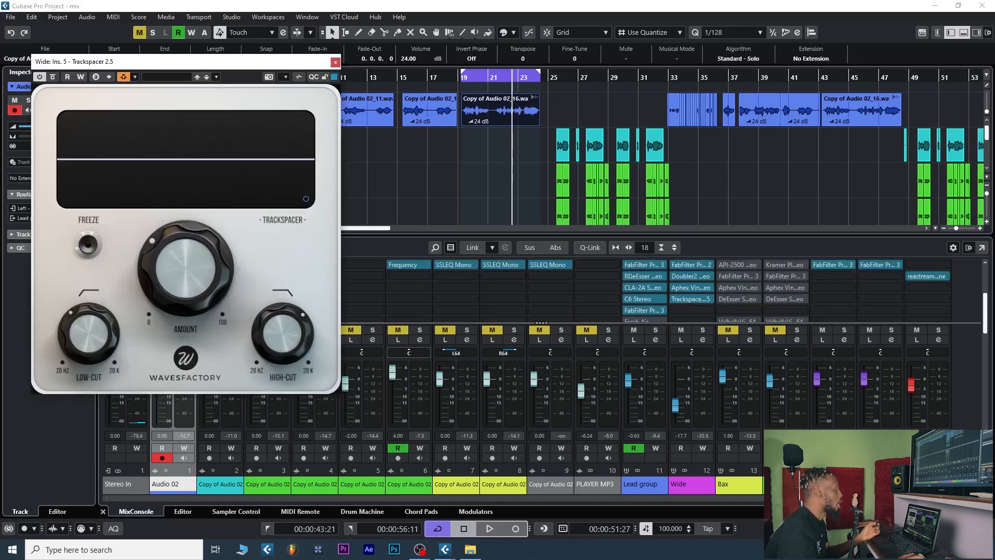
scroll(690, 290, "down", 3)
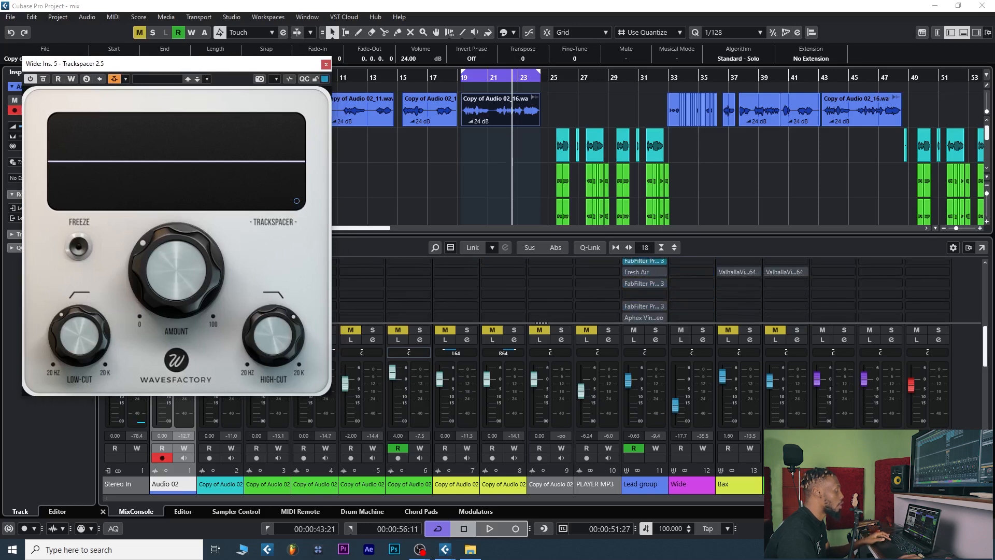
scroll(643, 290, "down", 3)
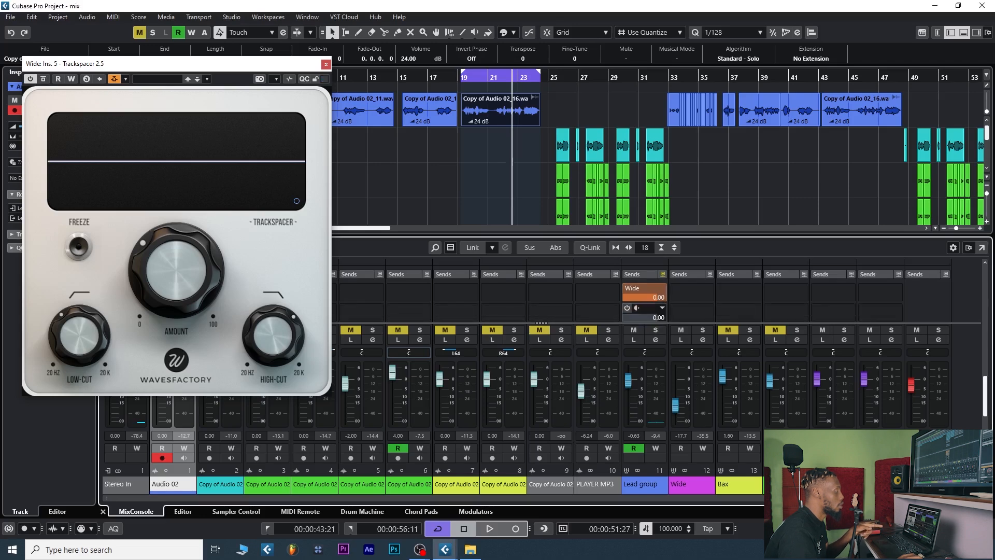
left_click(628, 308)
scroll(627, 308, "up", 1)
scroll(627, 308, "down", 1)
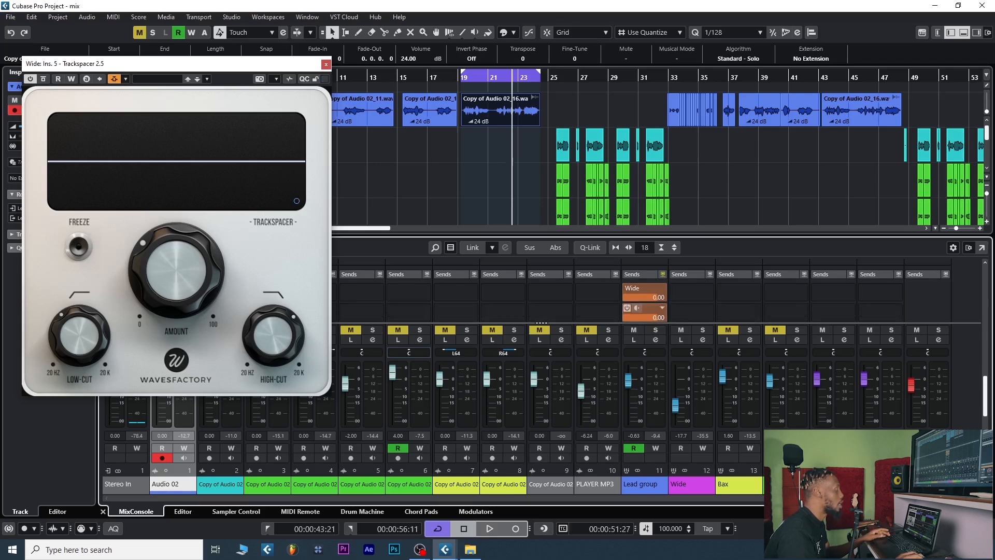
Step: Play the vocal to check Trackspacer's response to the side-chain and view its Advanced Panel settings
key("space")
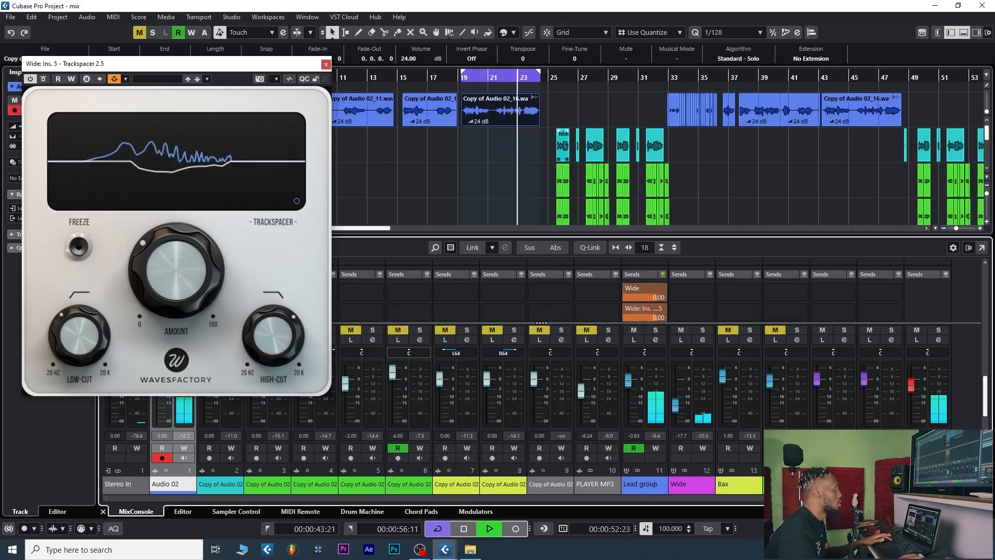
left_click_drag(220, 64, 179, 84)
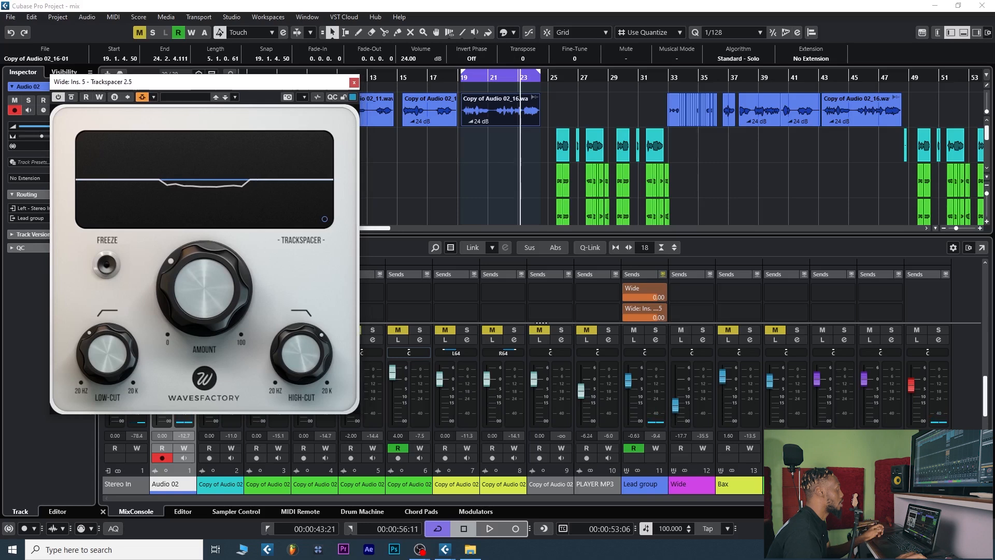
left_click(324, 220)
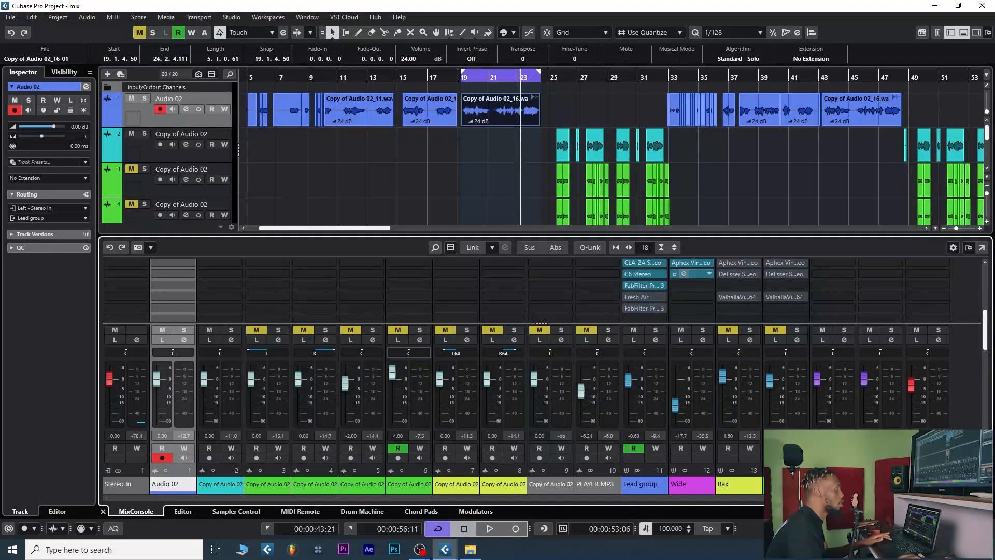
left_click(684, 274)
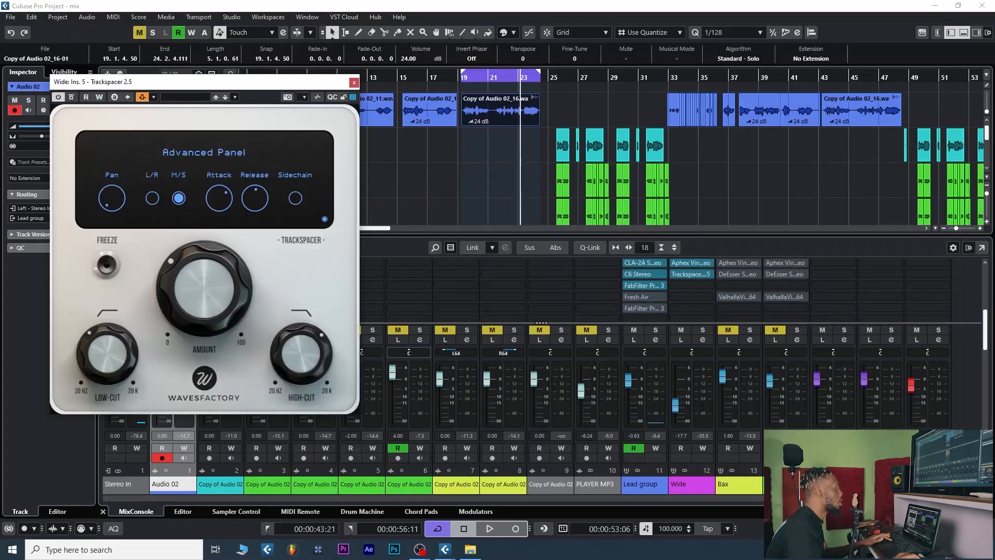
left_click(324, 219)
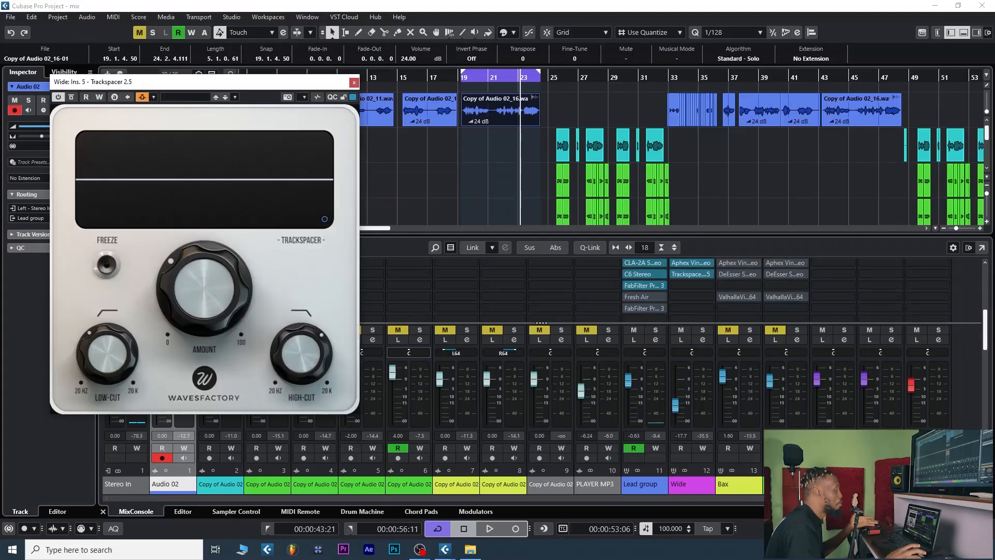
Step: Play the vocal once more while watching the Trackspacer curve, and close the plug-in
key("space")
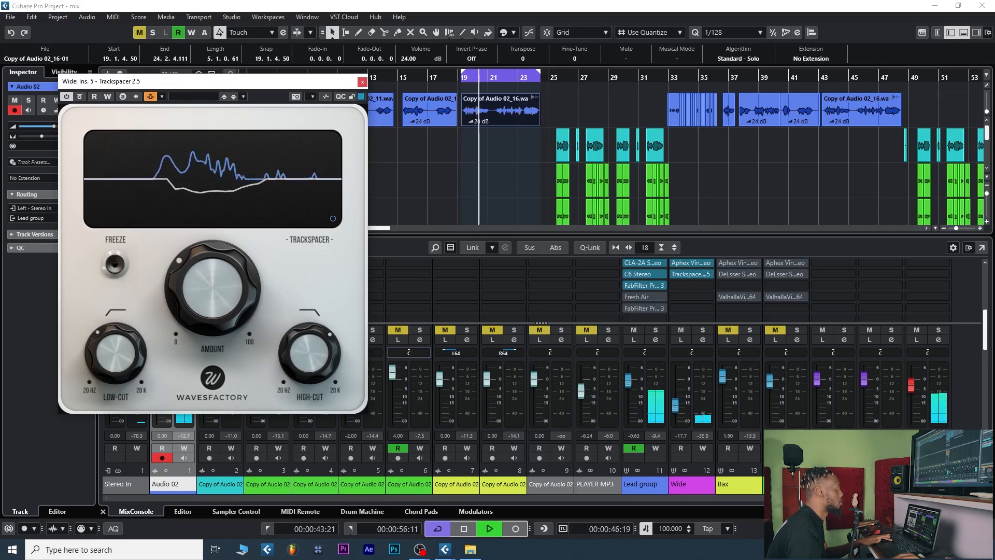
key("space")
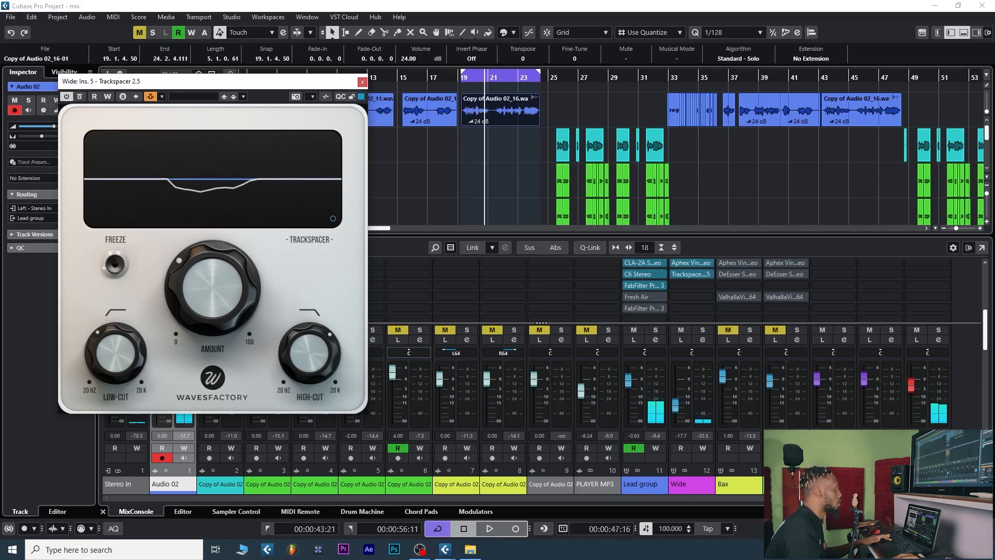
left_click(362, 81)
Step: Activate the Lead group's send to FX 02-H-Delay Stereo and audition the delay in the loop and from about bar 36
scroll(692, 297, "down", 4)
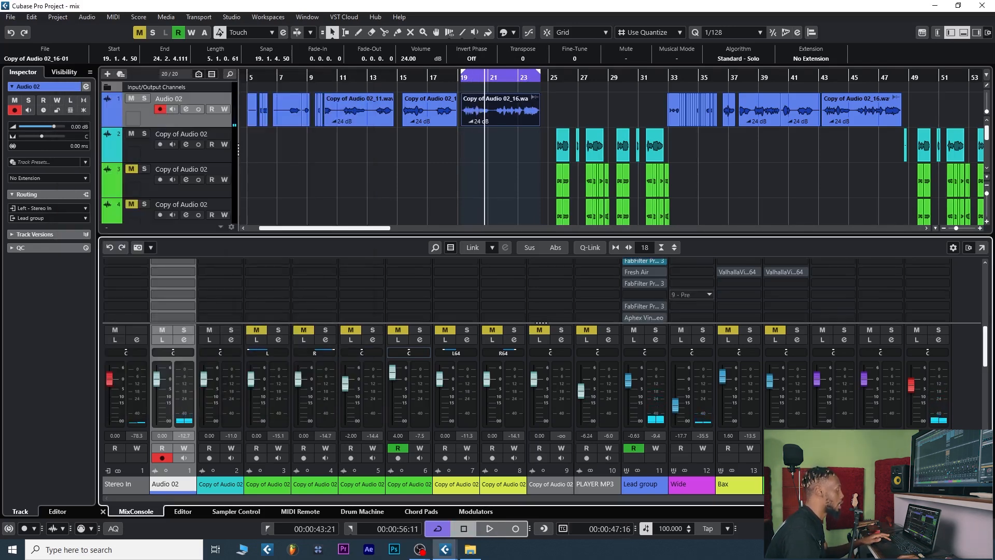
scroll(539, 290, "down", 1)
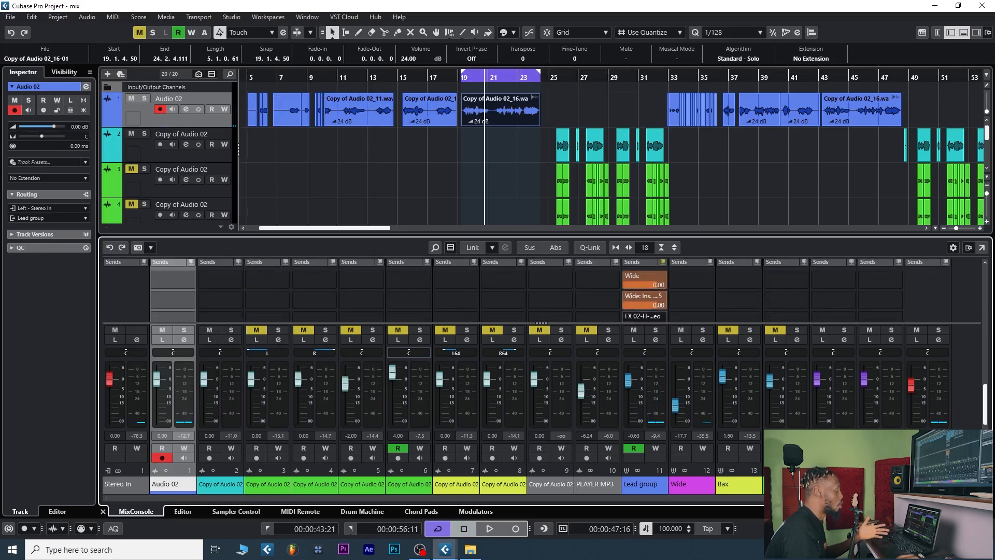
scroll(541, 290, "down", 1)
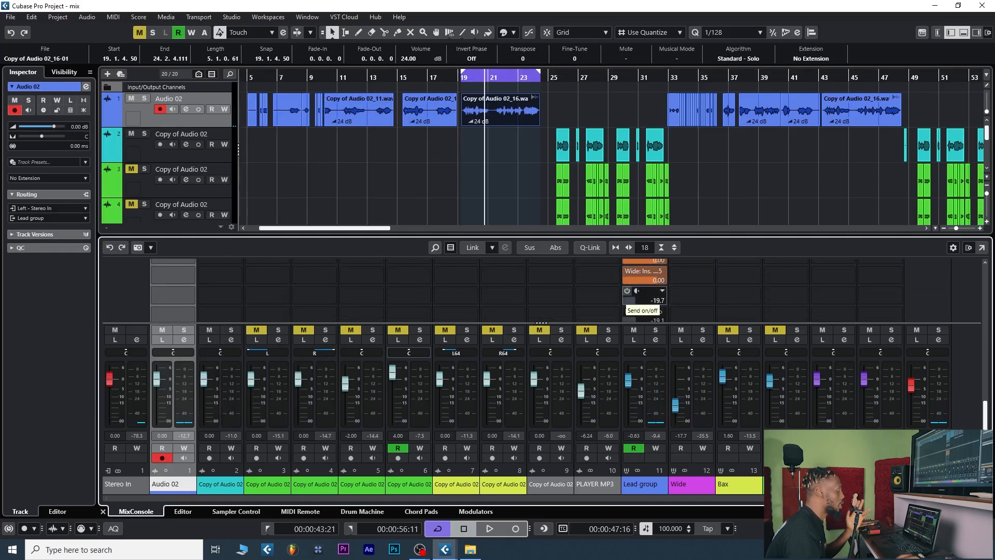
left_click(628, 291)
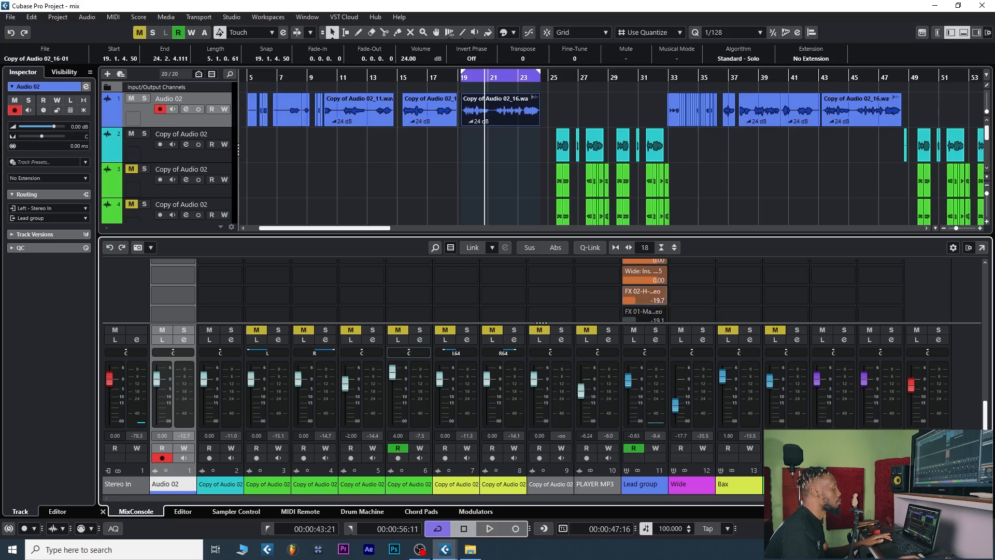
key("space")
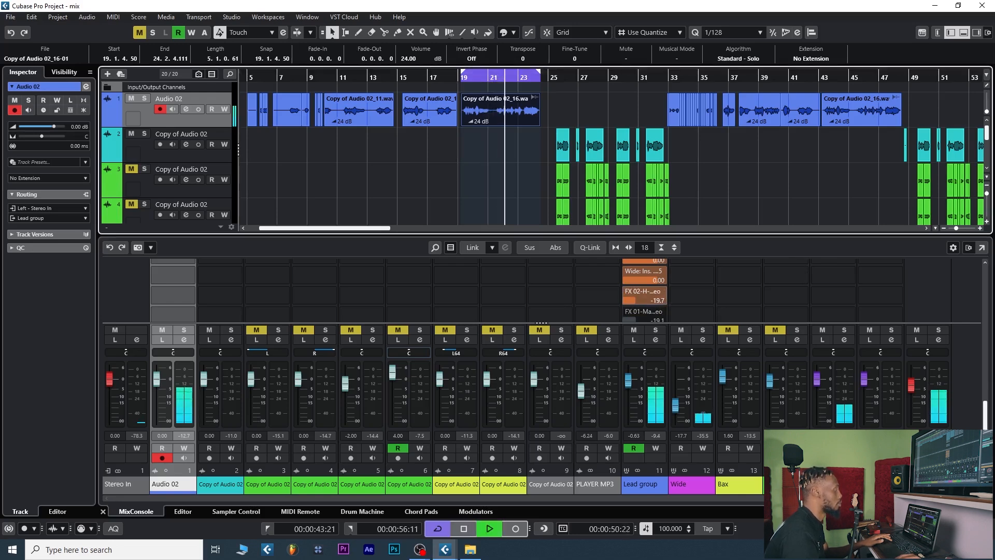
left_click(718, 78)
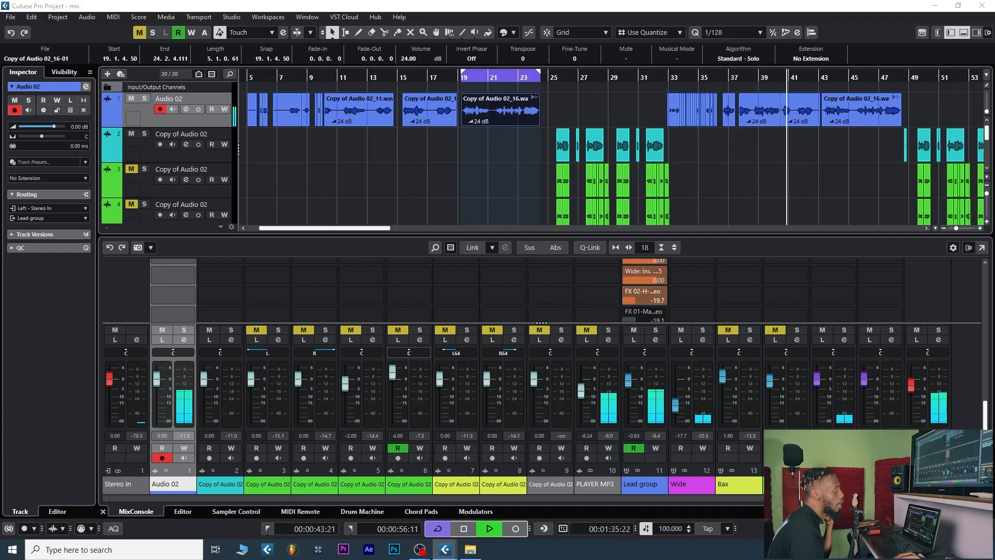
left_click(498, 171)
key("space")
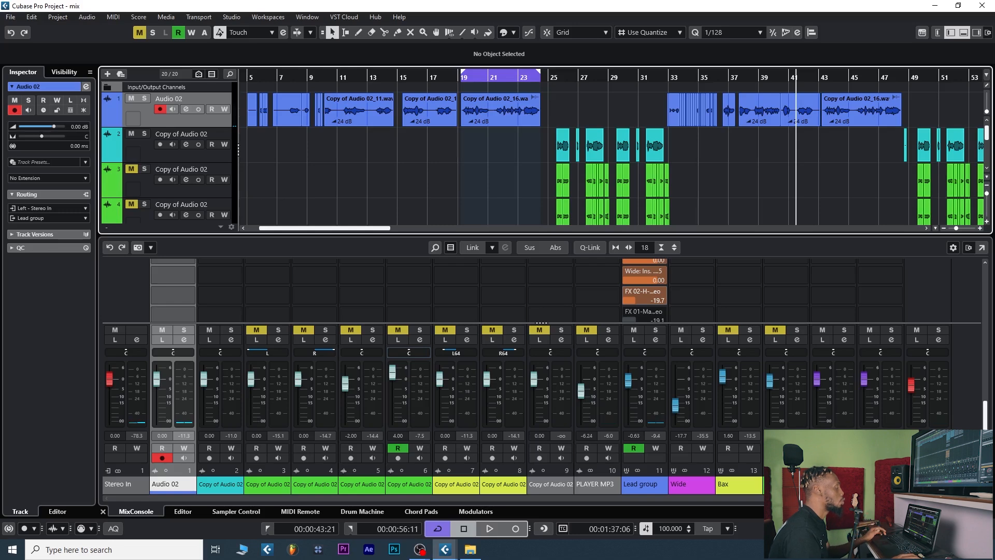
Step: Activate the Lead group's side-chain send to the FX 02-H-Delay compressor and show the delay channel's settings
scroll(644, 304, "down", 1)
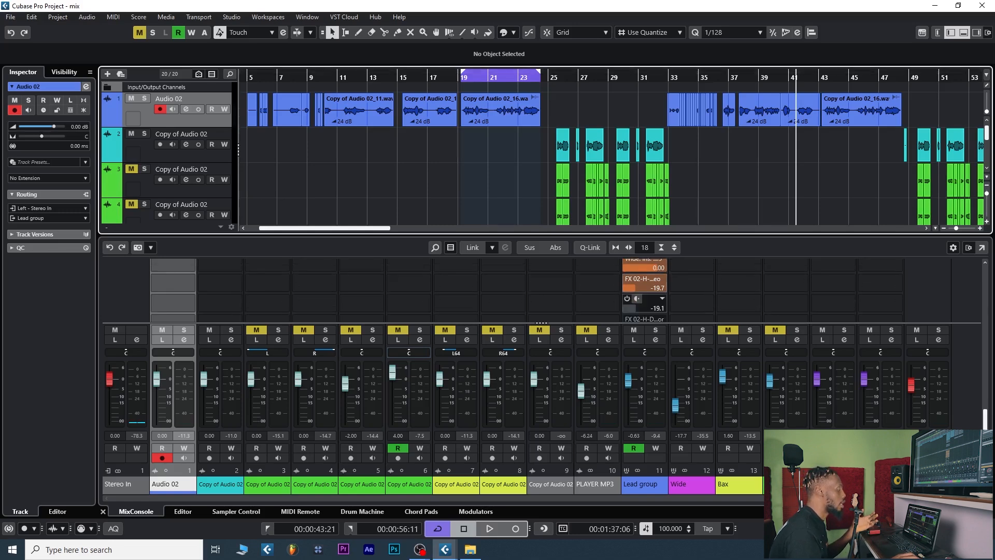
scroll(639, 305, "down", 1)
left_click(639, 305)
left_click_drag(331, 88, 355, 95)
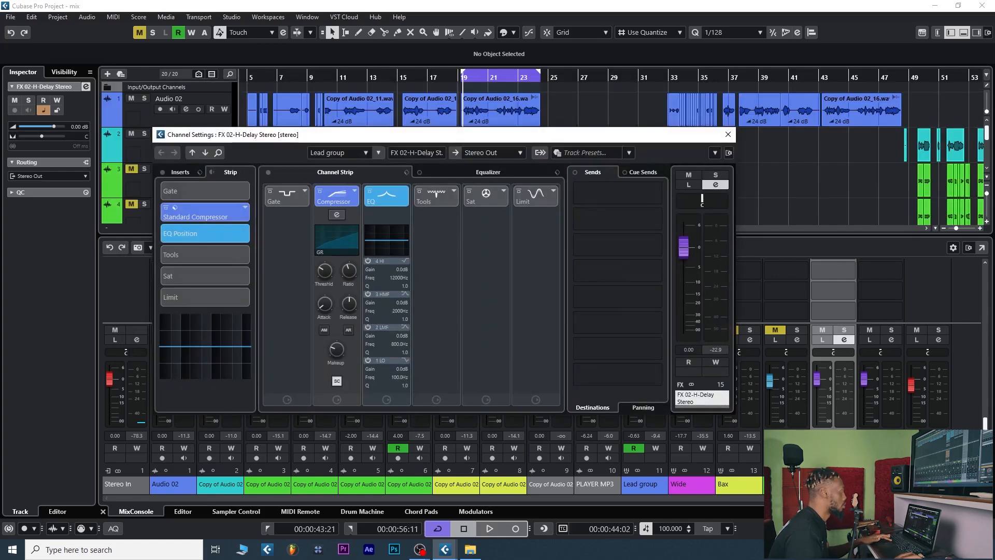
Step: Examine the H-Delay channel's Standard Compressor during playback, including from bar 13, and close the channel settings
key("space")
left_click(337, 215)
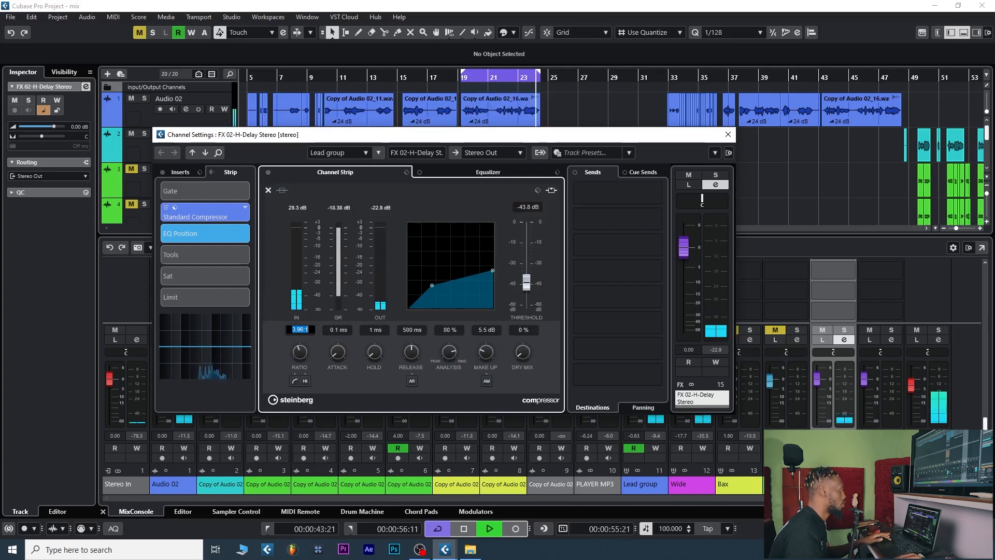
left_click(371, 77)
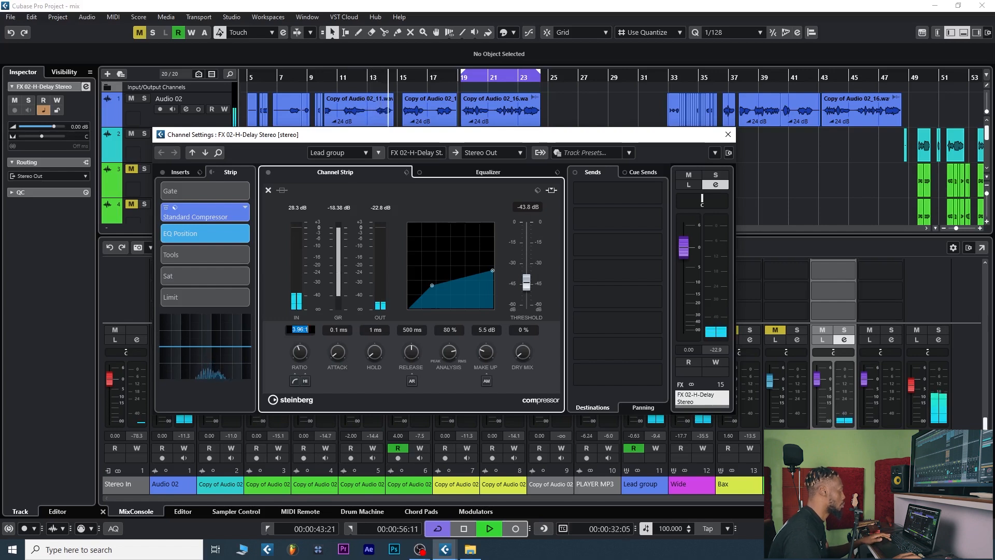
left_click_drag(485, 139, 482, 147)
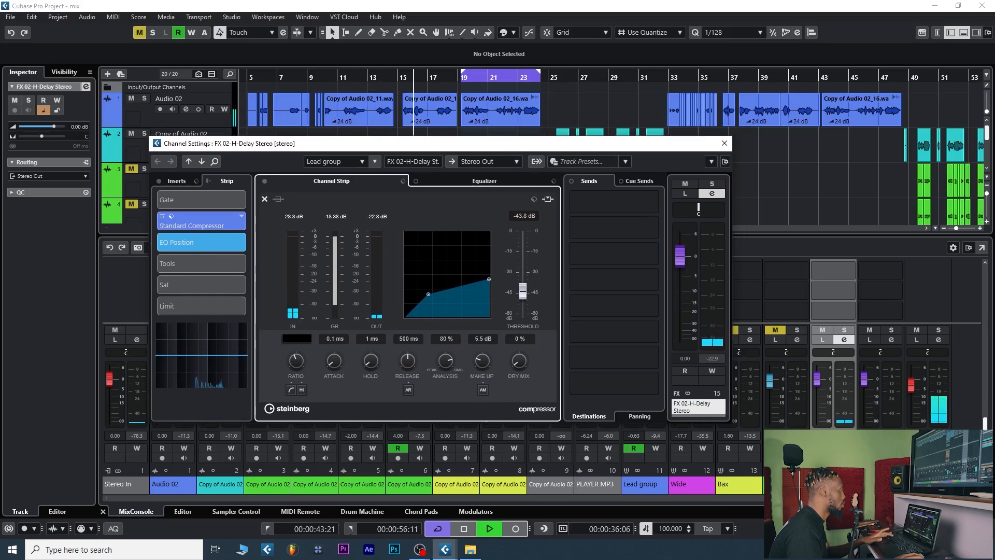
left_click(725, 144)
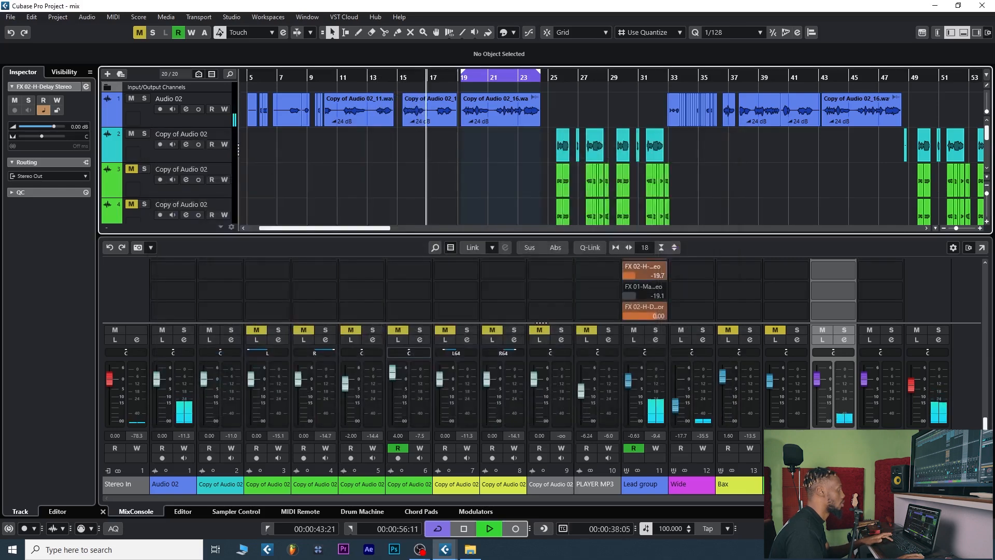
key("space")
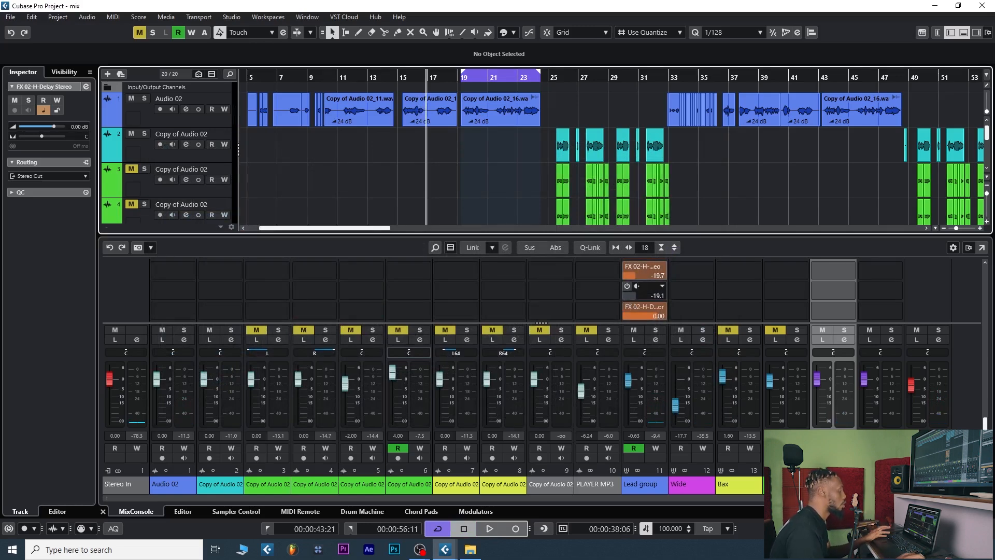
Step: Activate the Lead group's send to FX 01-MannyM Reverb Stereo and audition it, briefly unmuting the PLAYER MP3 track
left_click(627, 286)
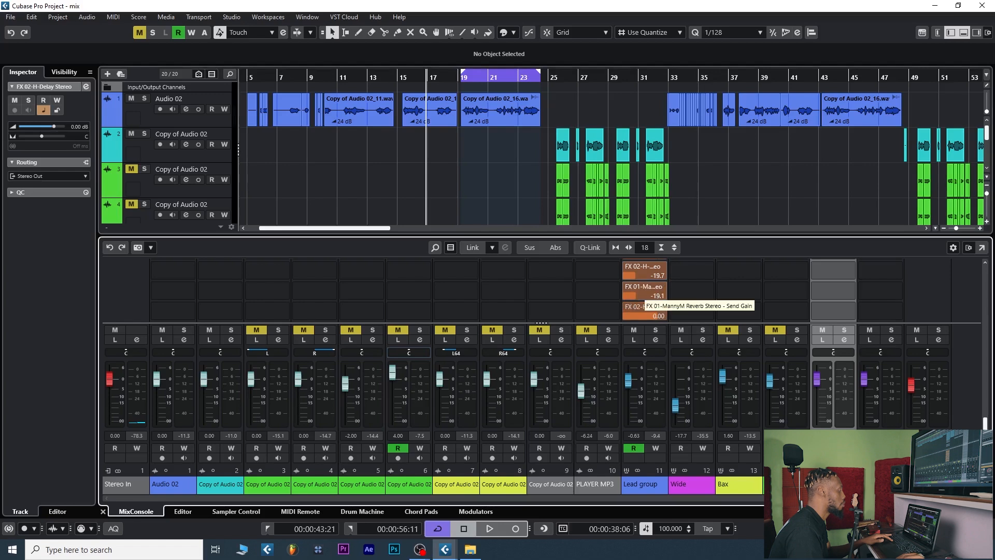
scroll(644, 290, "down", 1)
key("space")
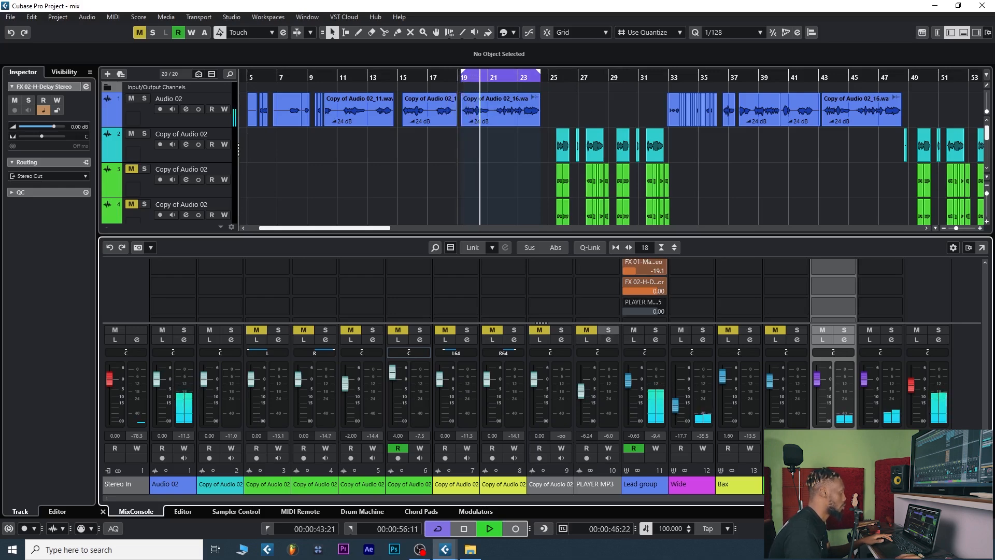
left_click(587, 330)
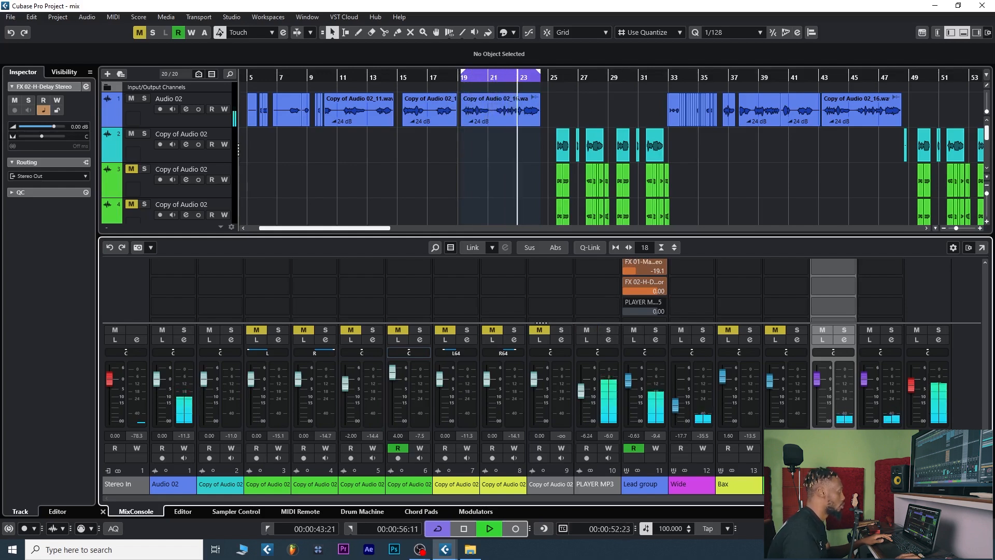
key("space")
left_click(586, 329)
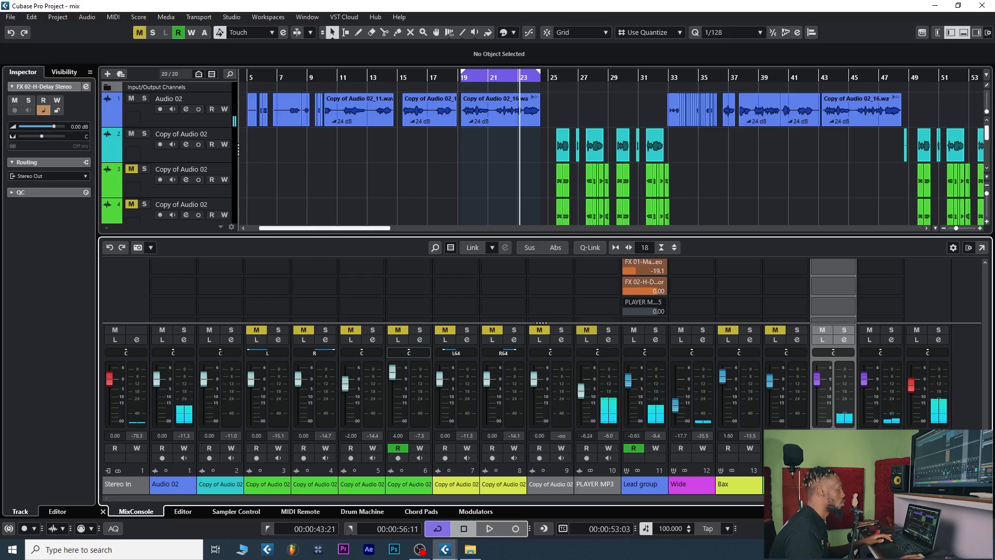
Step: Show the Trackspacer 2.5 insert on the PLAYER MP3 channel, including its Advanced Panel, and close the plug-in window
scroll(645, 285, "down", 1)
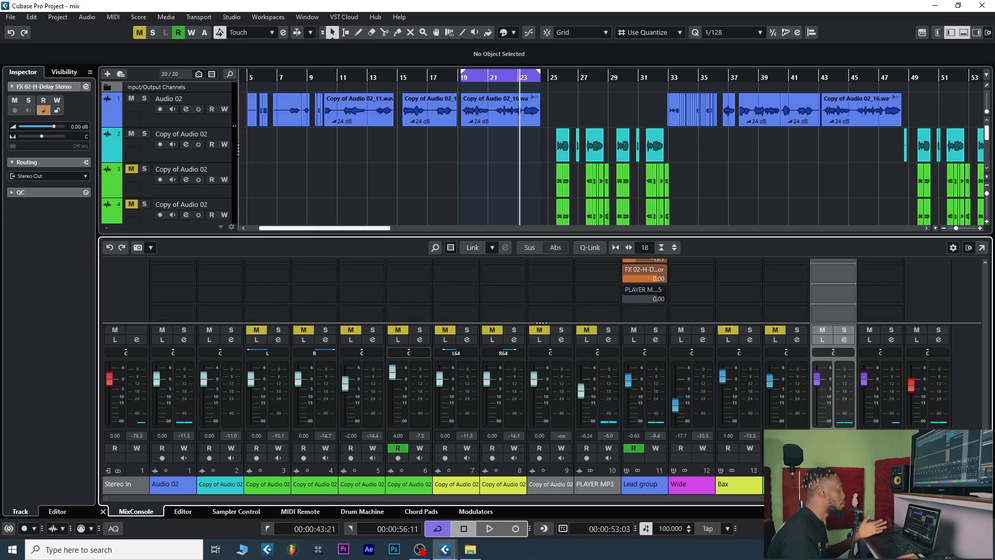
scroll(644, 291, "up", 5)
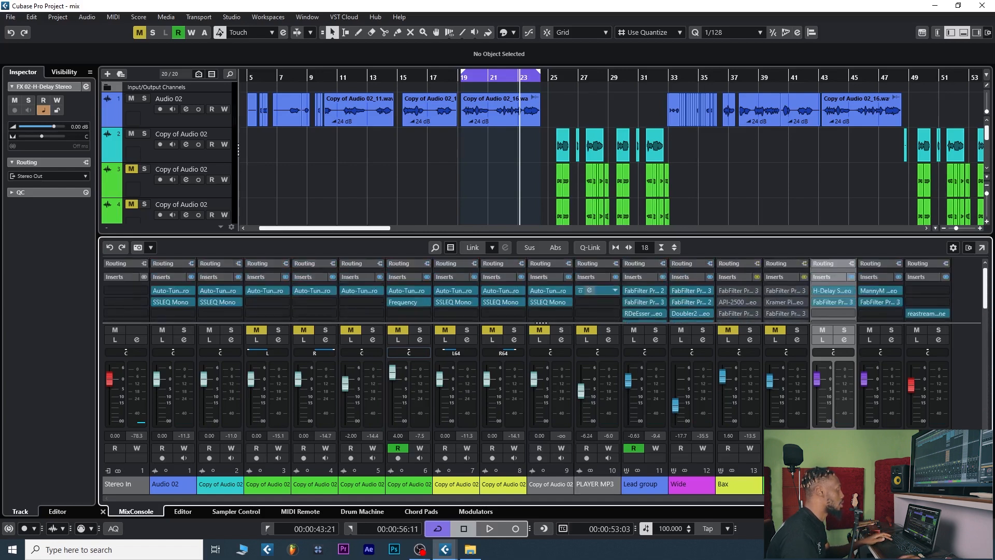
left_click(590, 290)
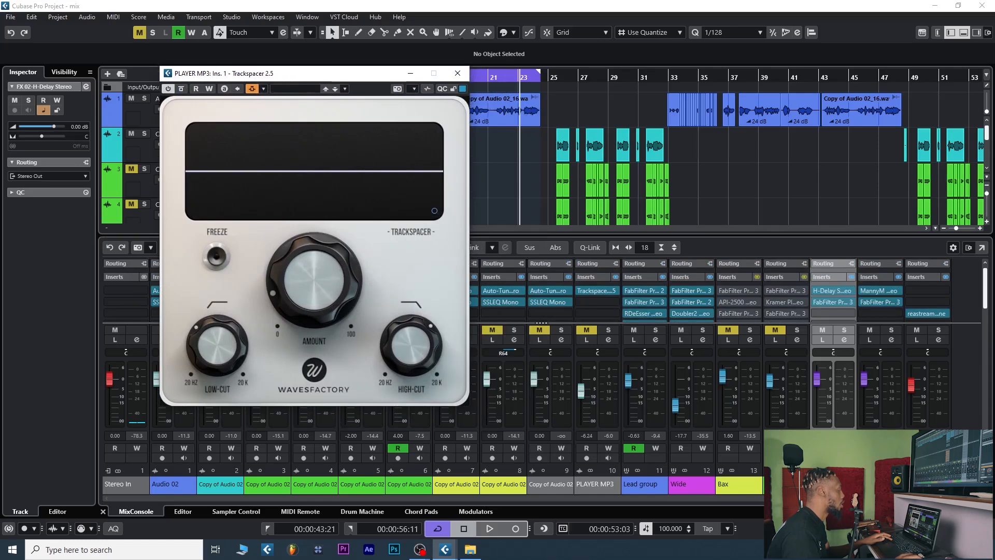
left_click(434, 211)
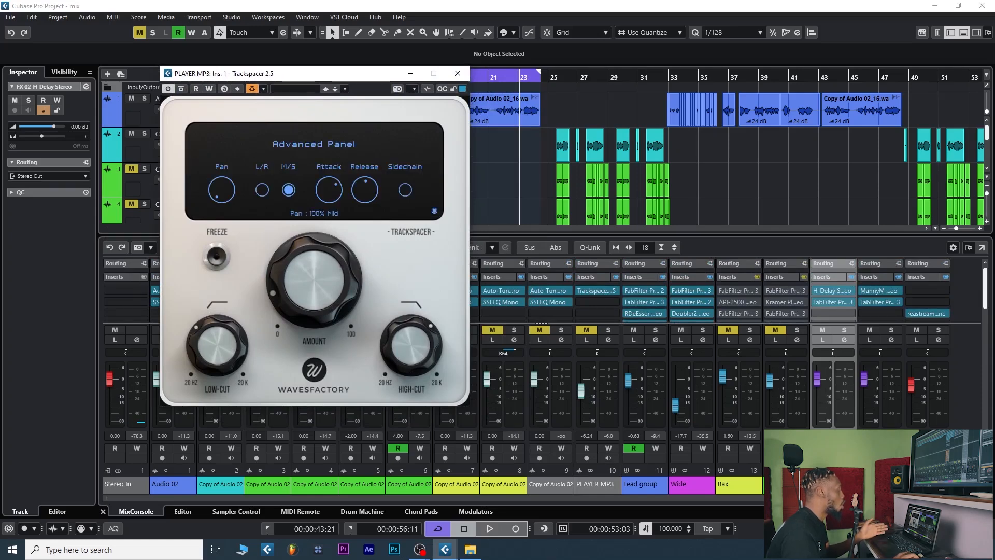
left_click(458, 73)
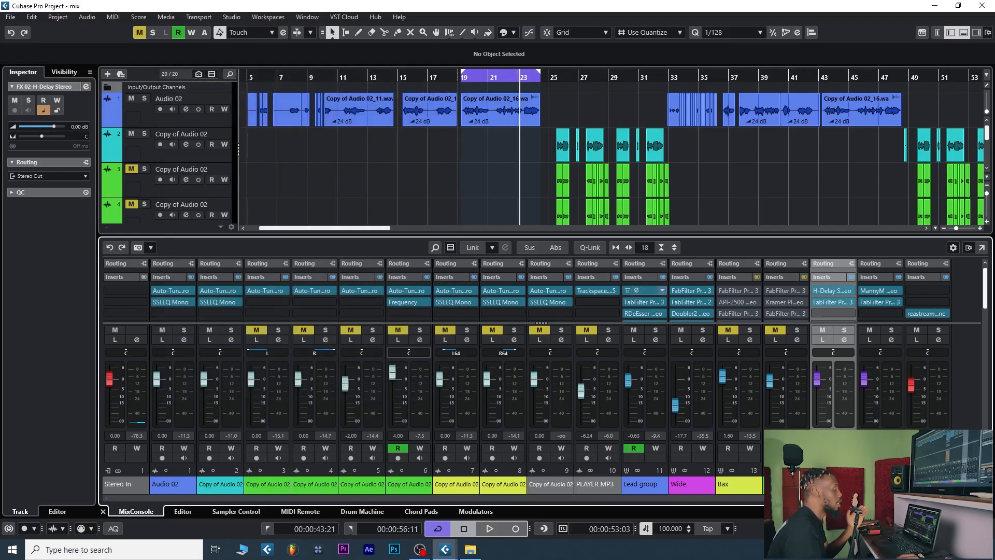
Step: Activate the Lead group's side-chain send to the PLAYER MP3 Trackspacer and reopen the plug-in with its spectrum display showing
scroll(644, 291, "down", 6)
scroll(644, 290, "down", 4)
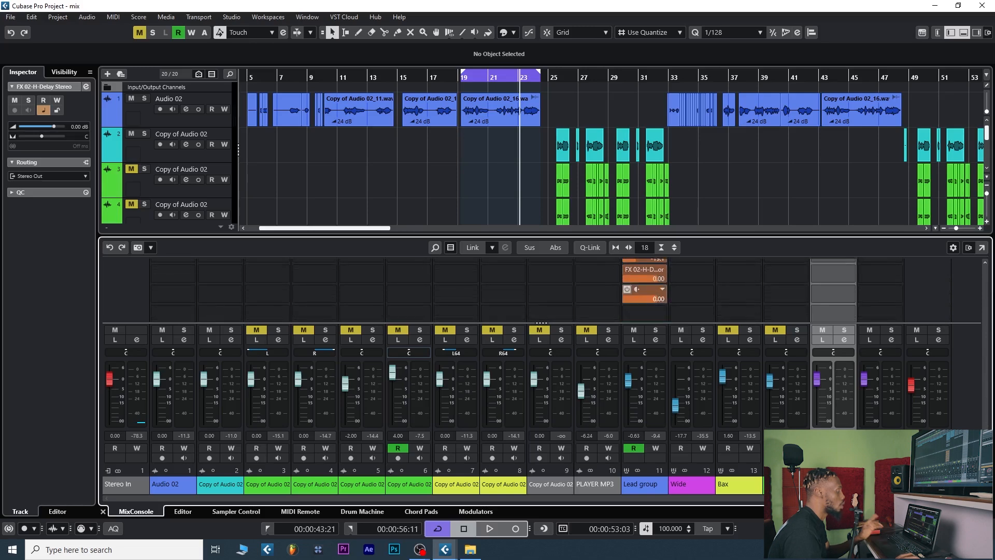
scroll(644, 291, "up", 10)
scroll(596, 295, "up", 3)
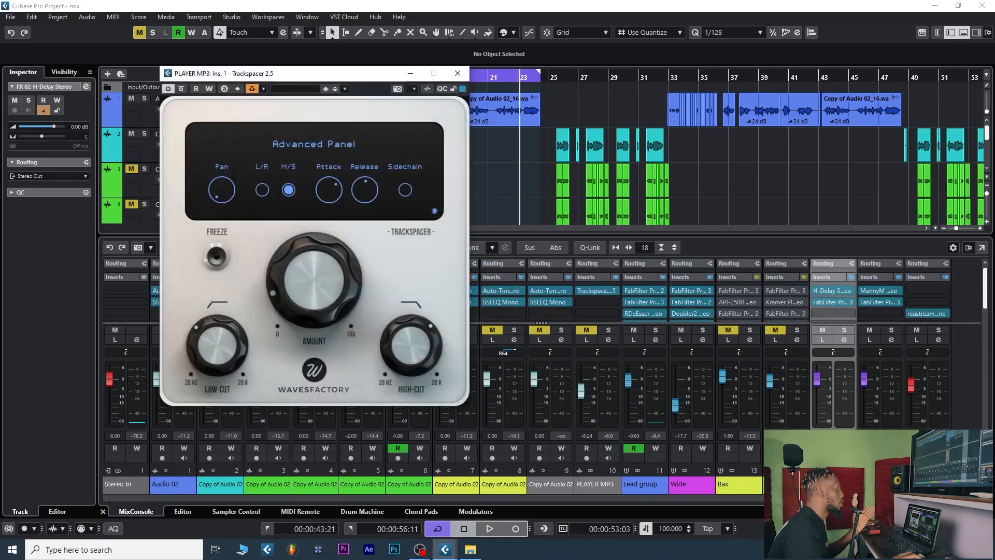
left_click(434, 211)
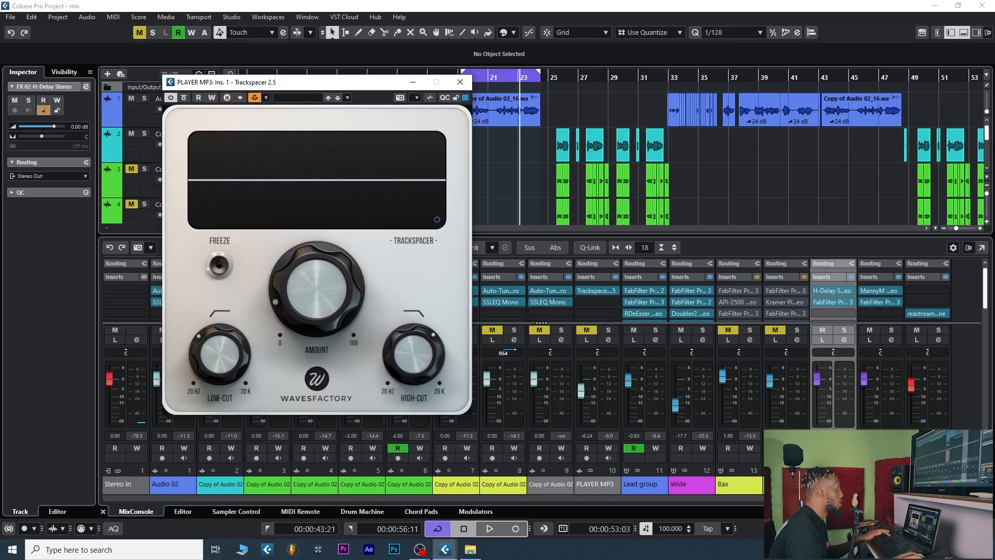
Step: Unmute PLAYER MP3, audition the loop while watching Trackspacer react to the vocal, and close the plug-in and stop playback
key("space")
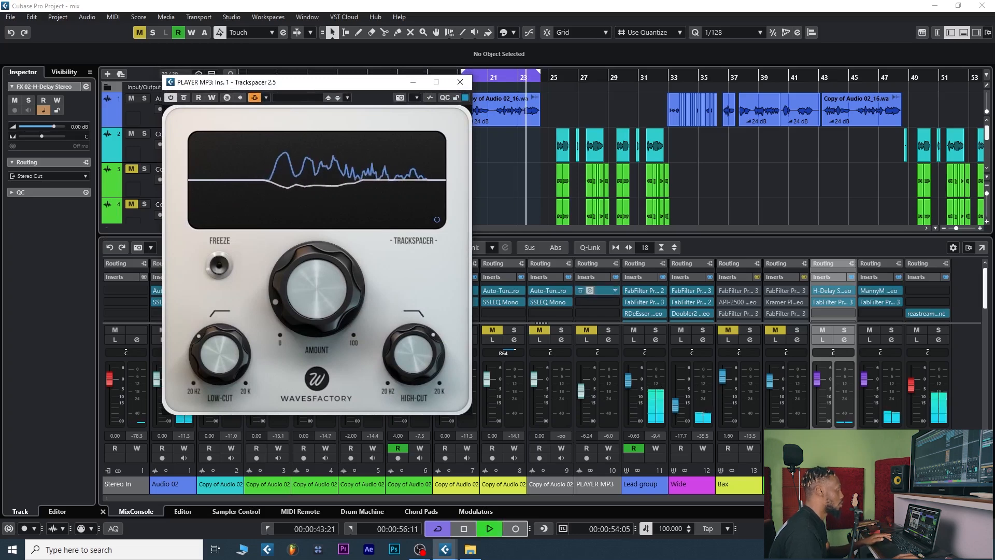
left_click(587, 331)
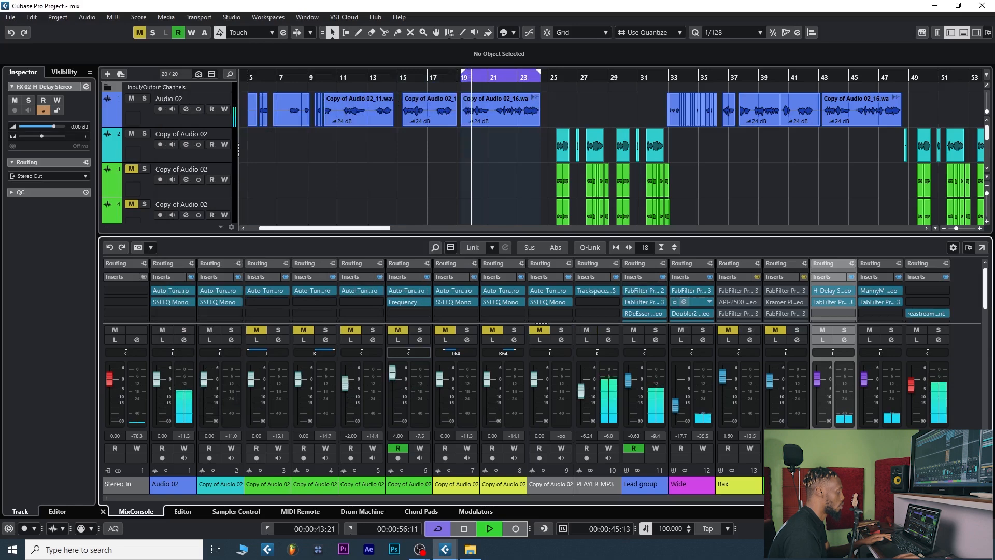
left_click(590, 291)
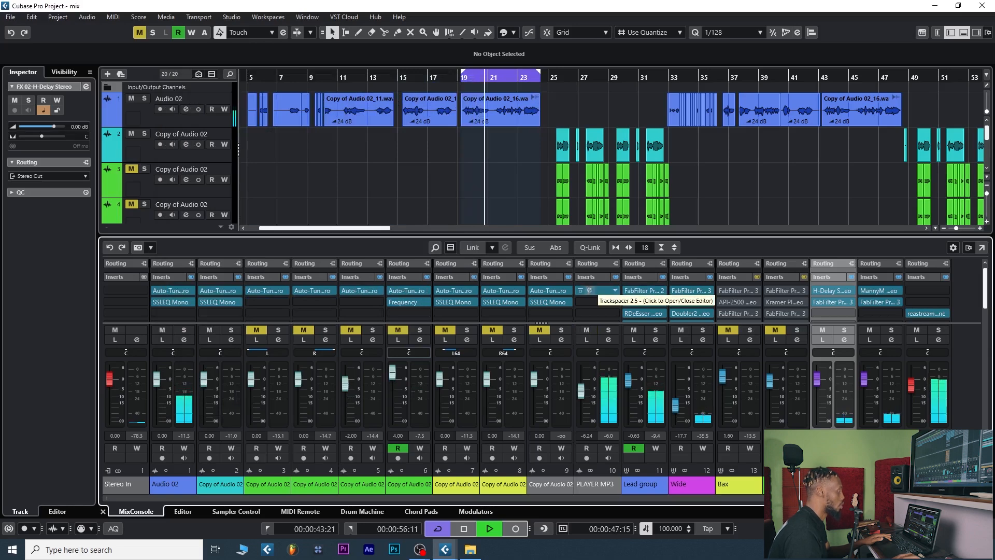
left_click(590, 291)
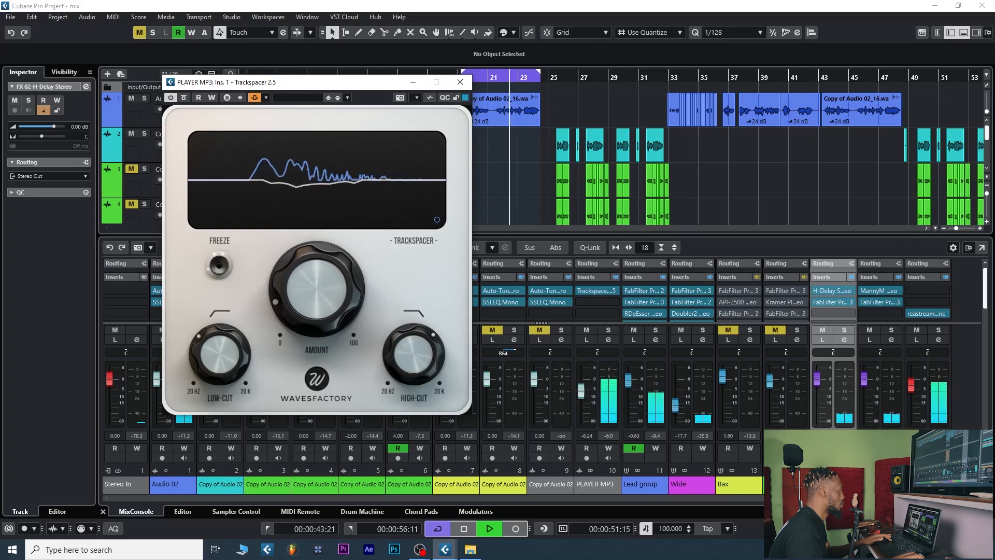
left_click(460, 82)
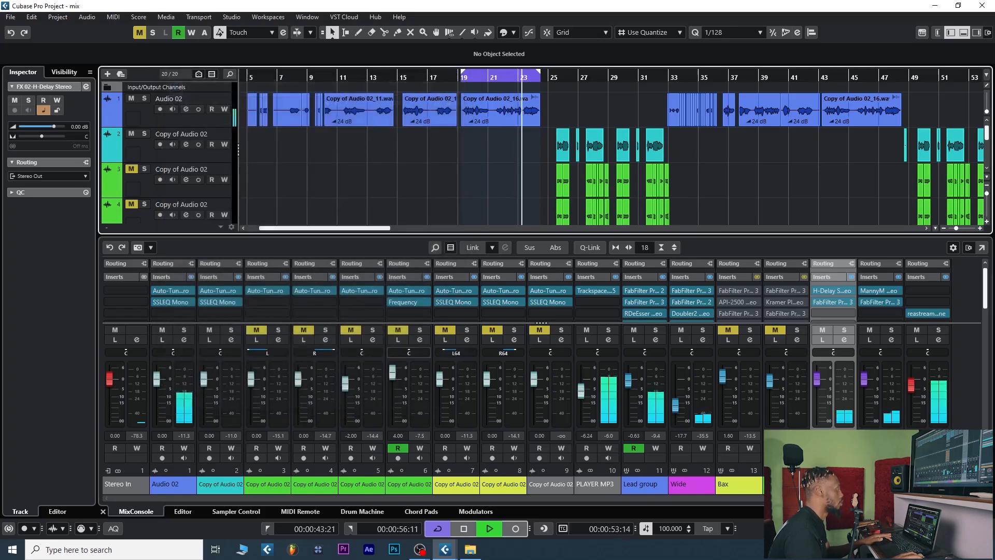
key("space")
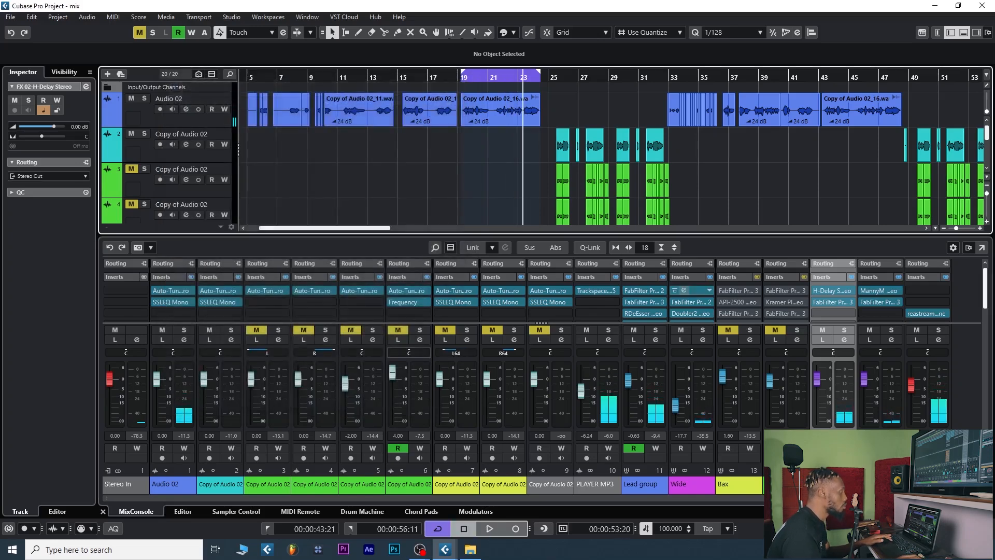
scroll(539, 290, "down", 3)
scroll(539, 290, "down", 1)
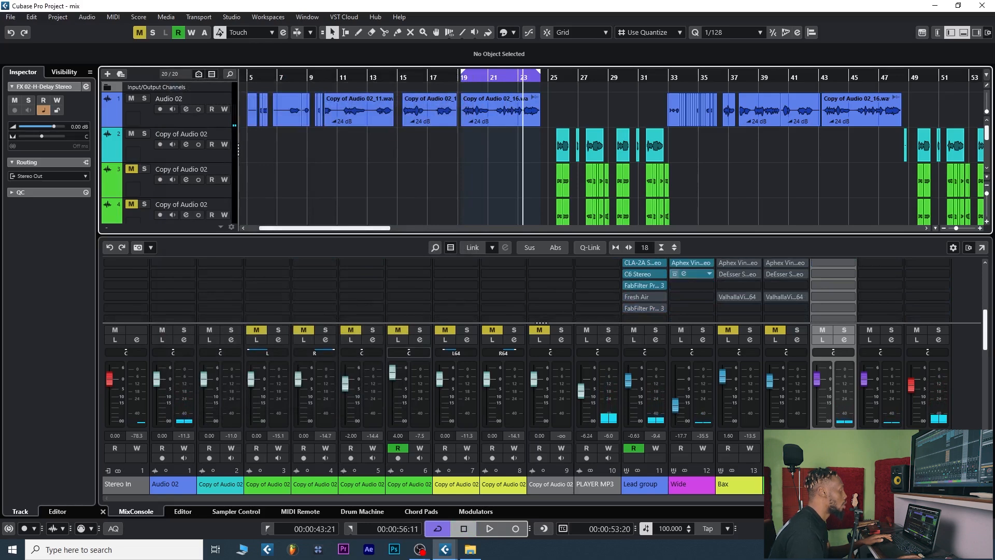
scroll(539, 290, "down", 5)
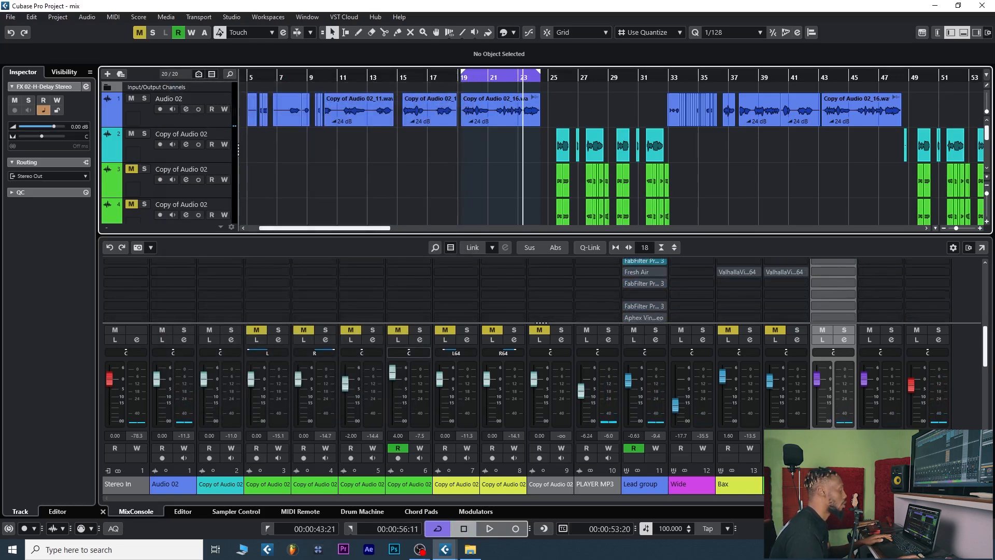
scroll(539, 291, "down", 3)
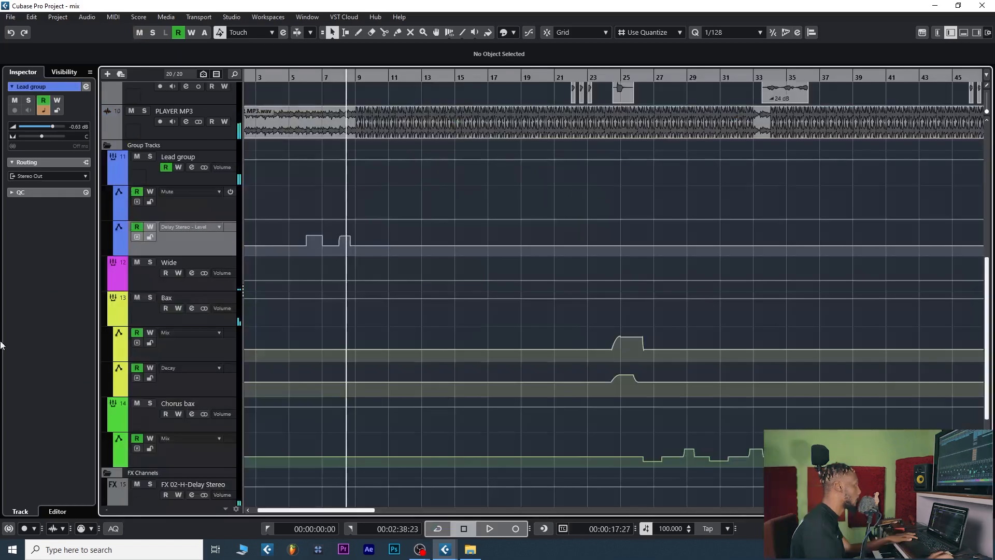
Step: Place the playhead just before the Lead group's first delay automation rise and show the Lead group's sends in the separate MixConsole
left_click(299, 78)
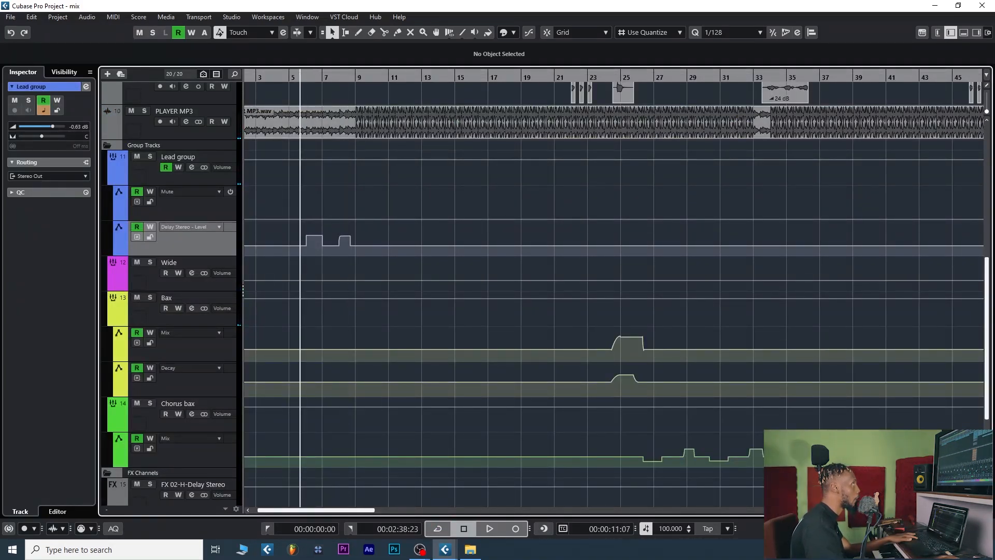
left_click_drag(994, 36, 712, 60)
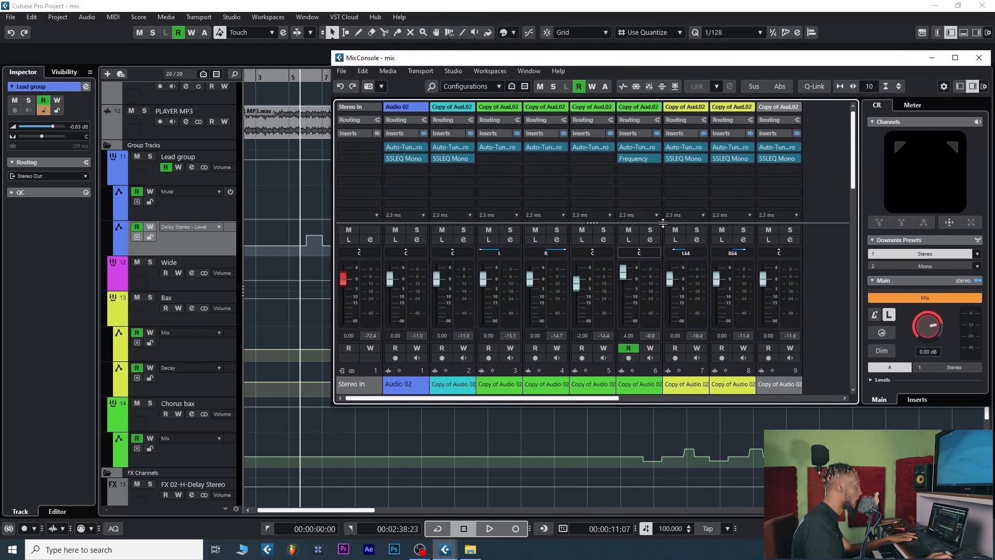
scroll(825, 173, "down", 5)
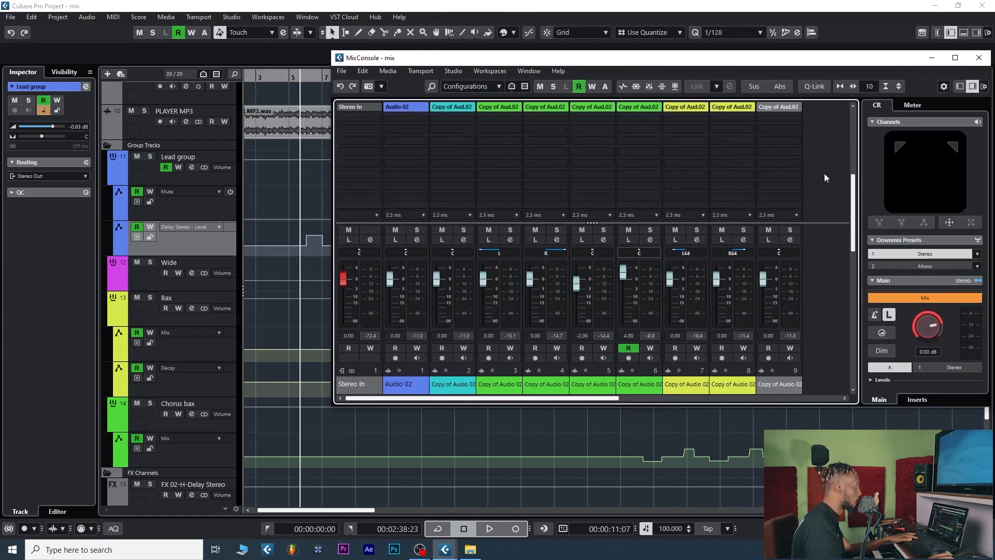
scroll(825, 175, "up", 3)
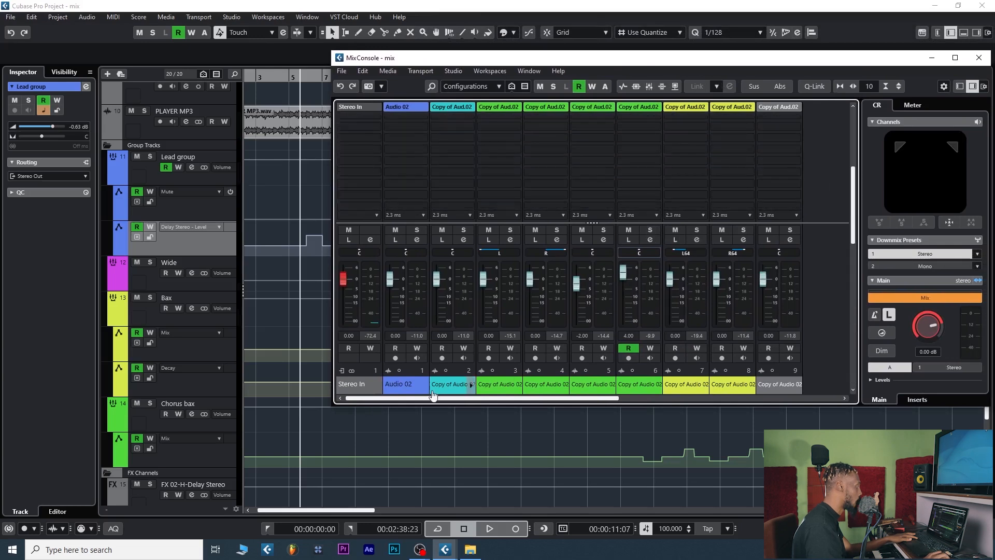
left_click_drag(651, 398, 788, 399)
left_click(789, 399)
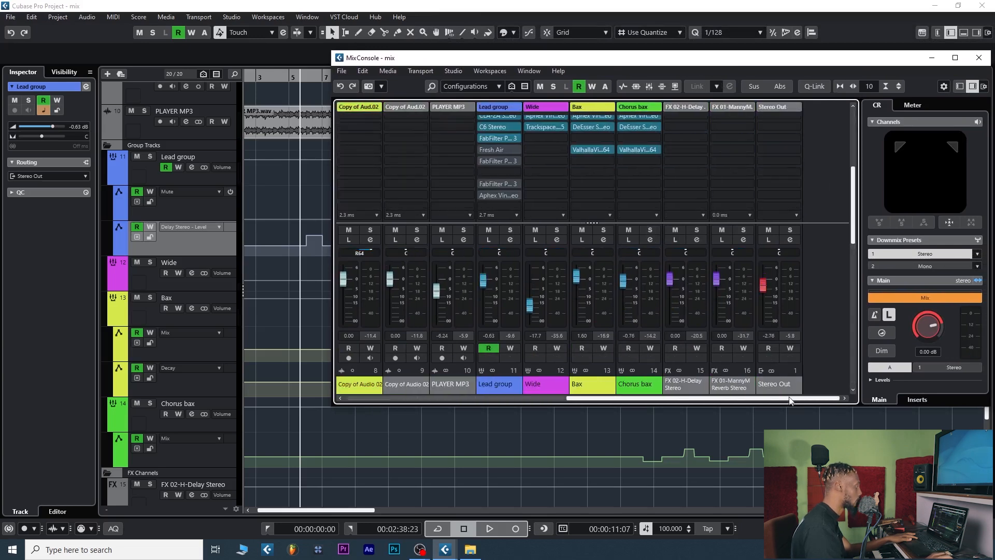
scroll(845, 176, "down", 5)
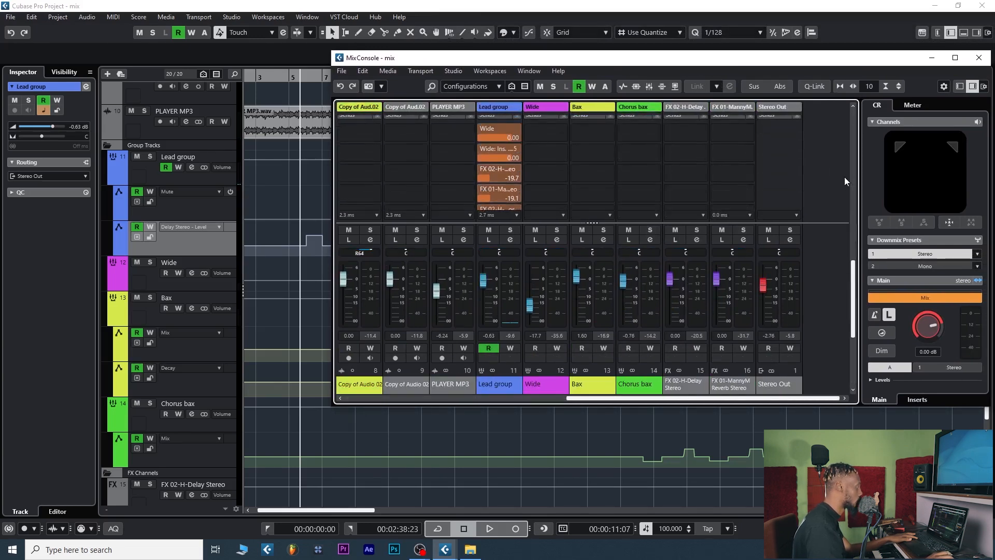
left_click_drag(643, 52, 711, 65)
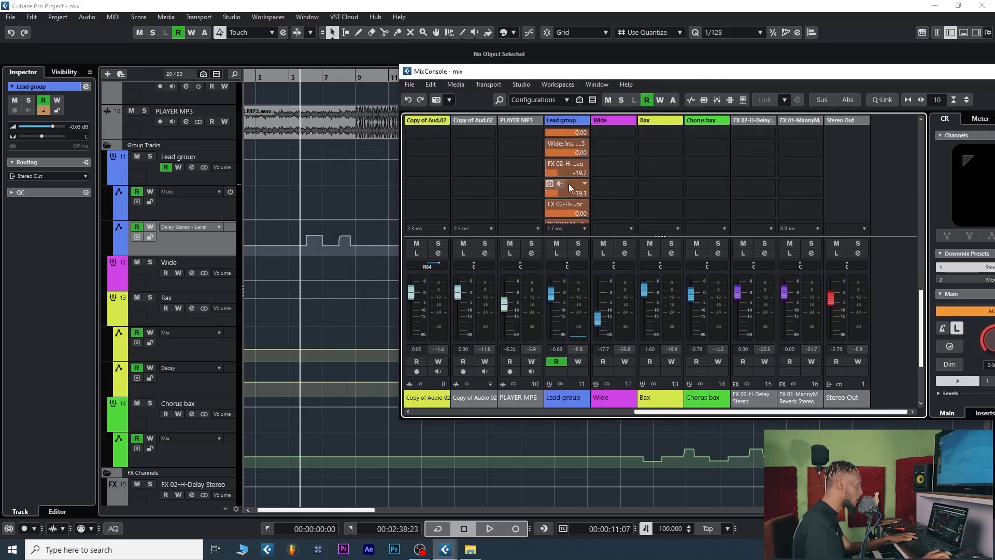
Step: Play through the automated passage while examining the Lead group's FX 02-H-Delay Stereo send level, then stop and move the MixConsole out of view
mouse_move(550, 146)
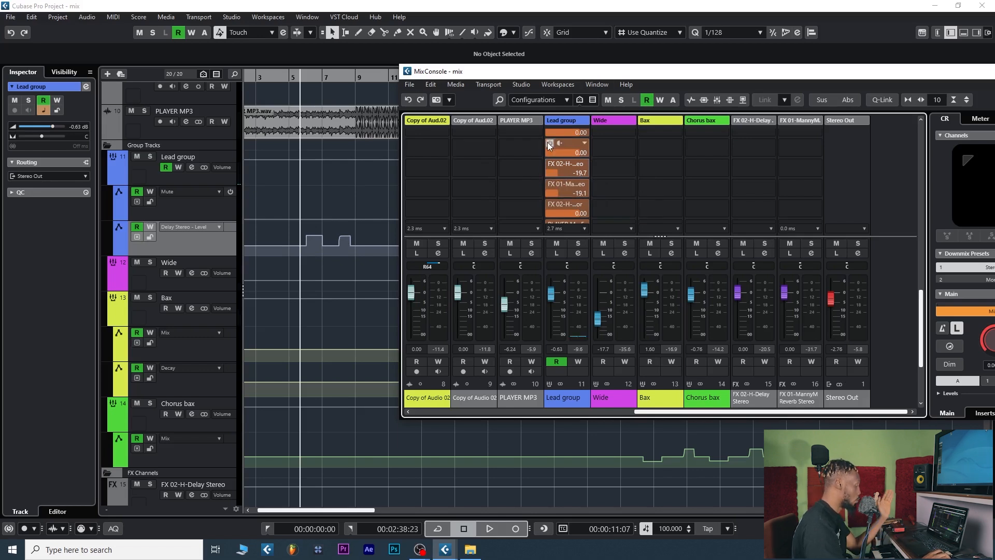
key("space")
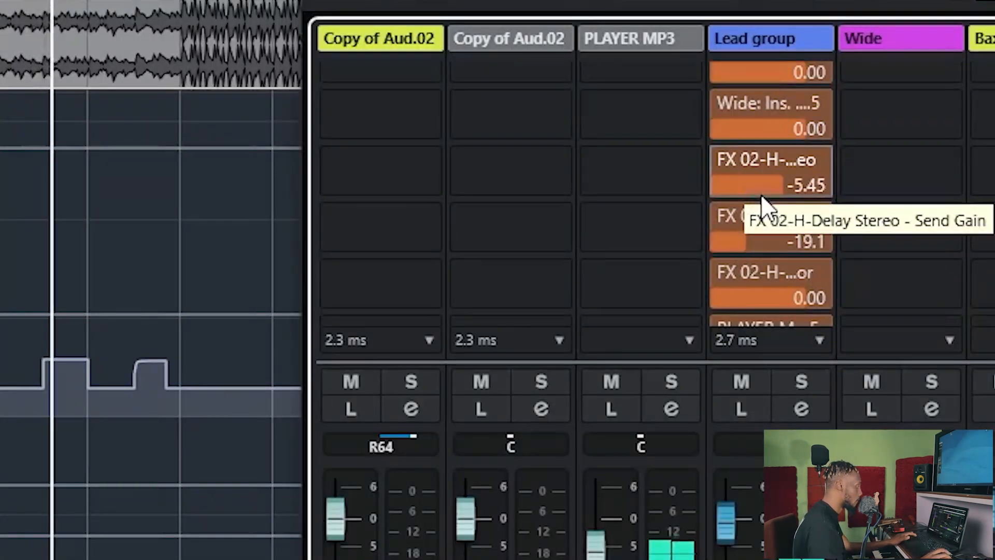
scroll(762, 197, "down", 5)
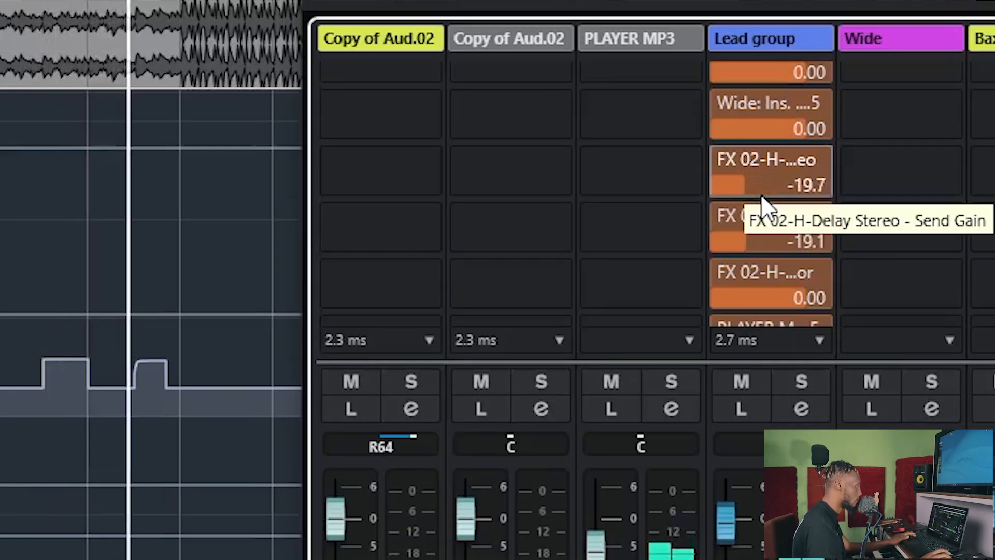
scroll(762, 203, "up", 5)
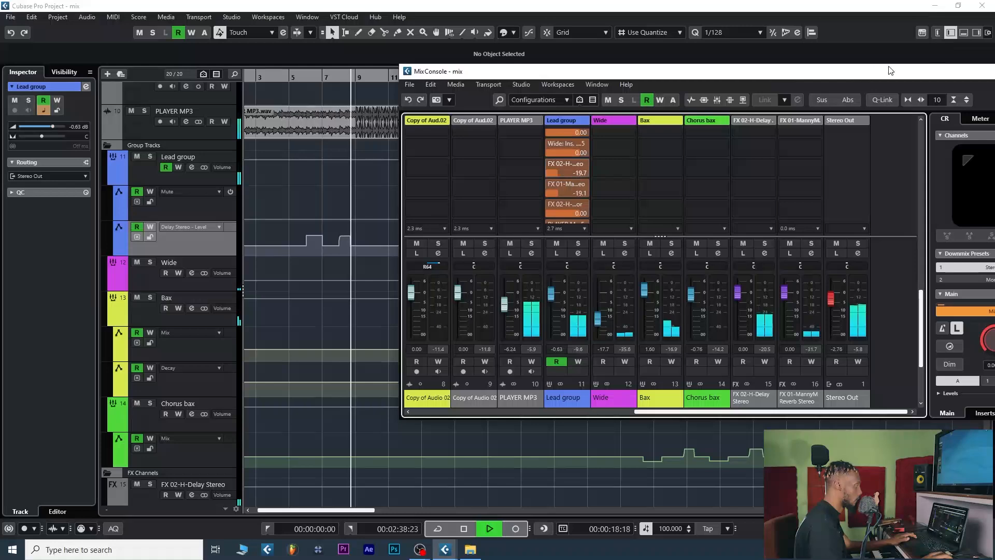
key("space")
left_click_drag(813, 76, 994, 75)
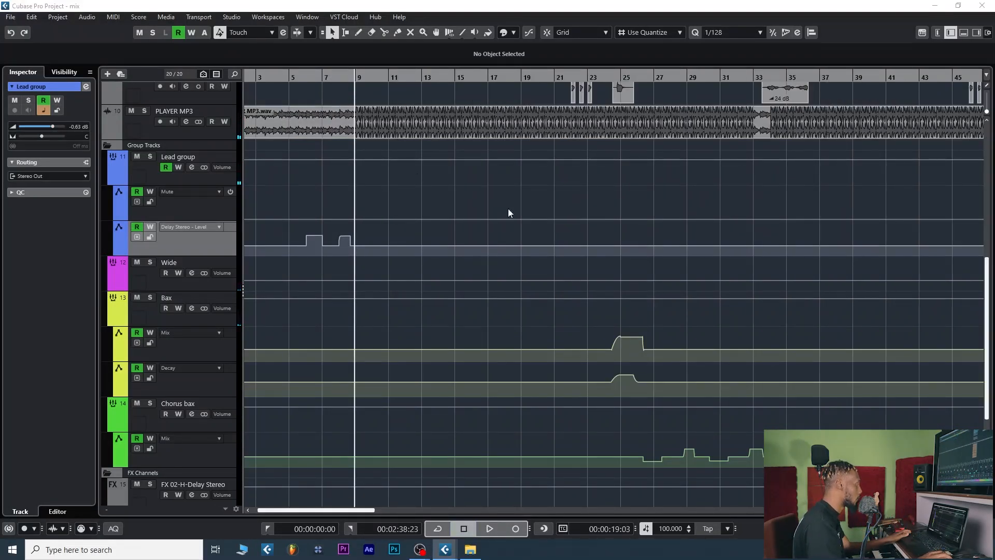
Step: Audition the track 9 vocal clip near bar 25, starting playback from about bar 23
left_click_drag(584, 78, 599, 78)
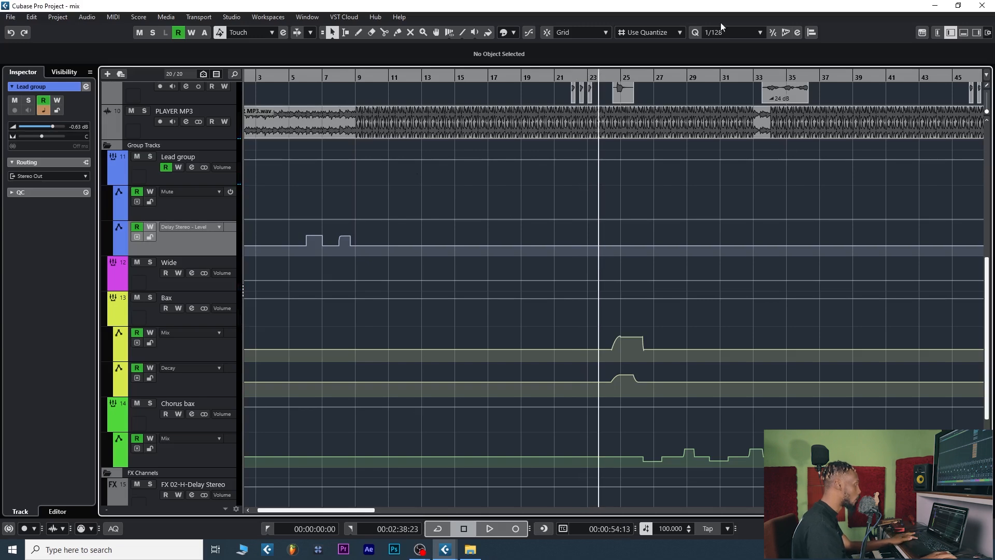
scroll(620, 180, "up", 5)
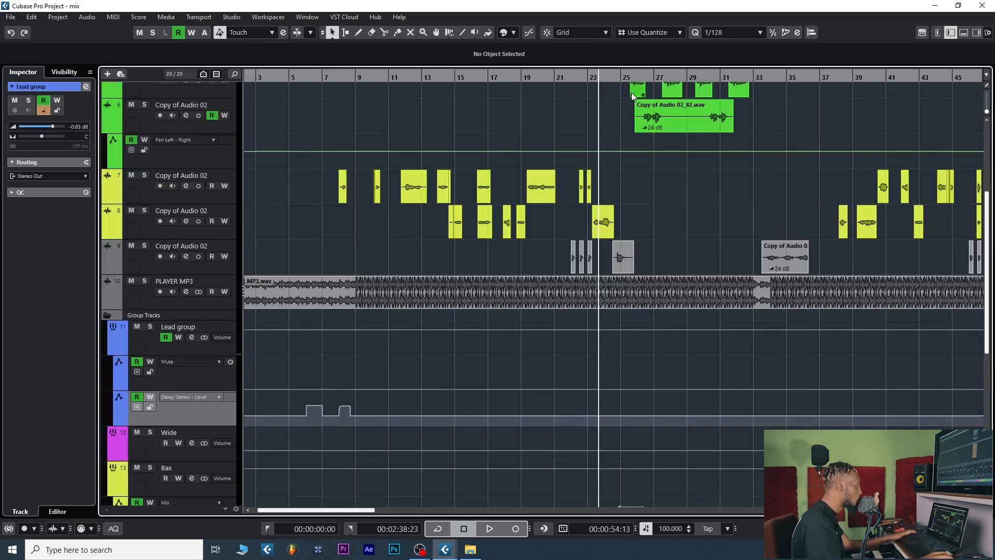
key("space")
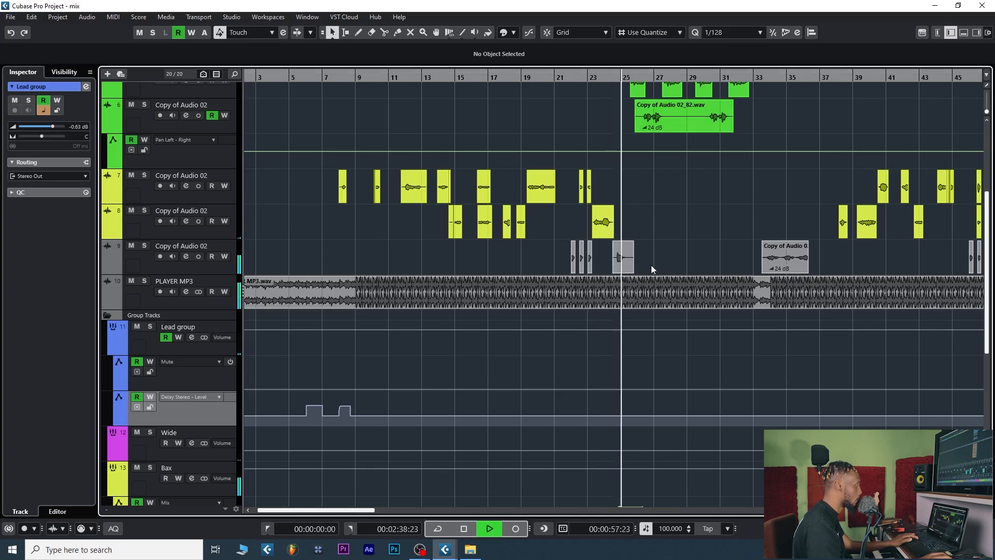
key("space")
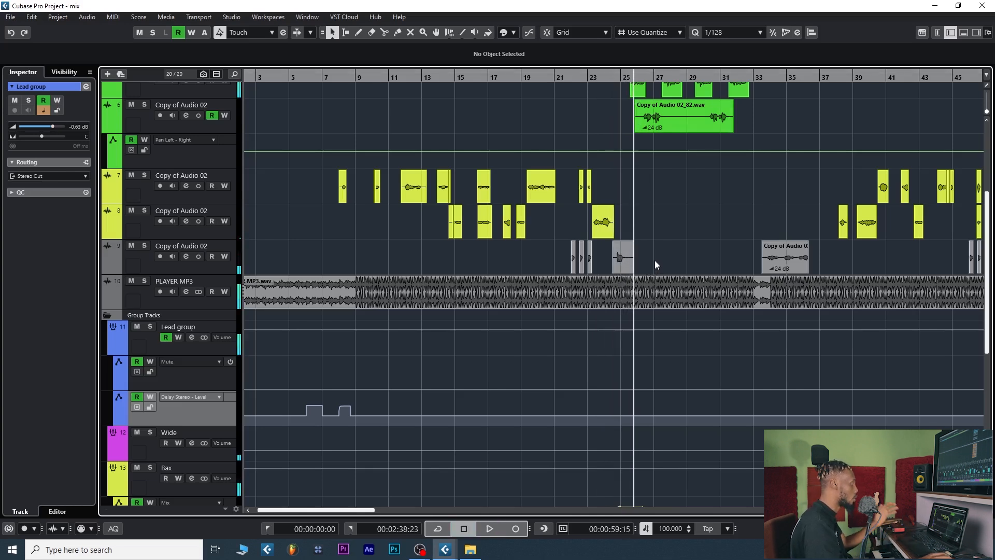
Step: Replay from bar 23 and examine the Bax group's ValhallaVintageVerb alongside its Mix and Decay automation
left_click(591, 76)
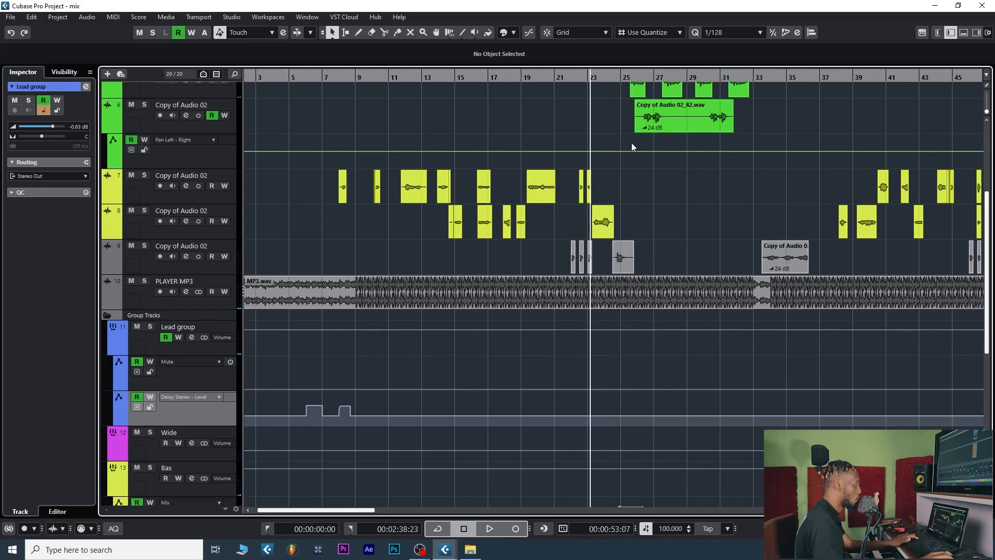
key("space")
scroll(652, 210, "down", 3)
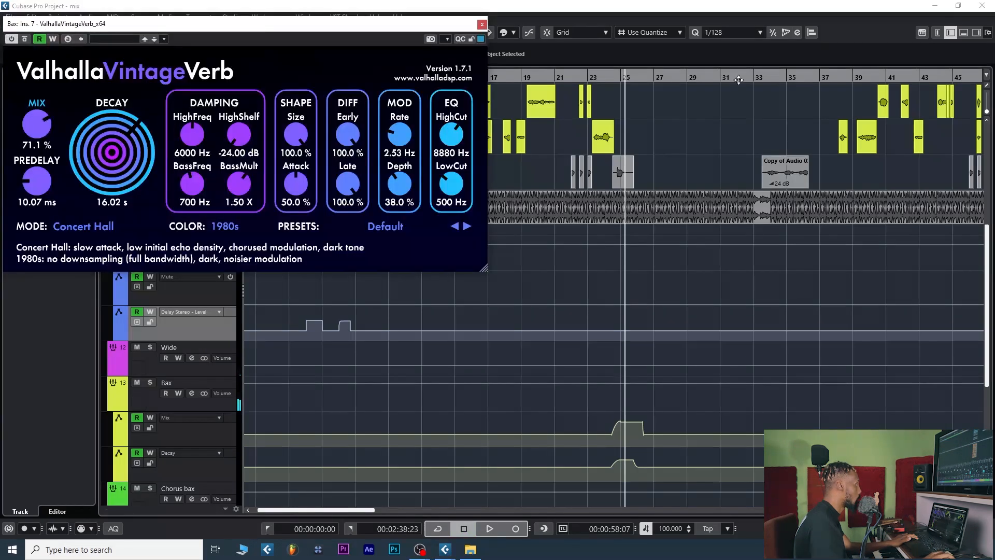
Step: Move the Bax reverb window clear of the timeline and replay bars 23 to 27 to examine its Mix and Decay changes
left_click_drag(91, 18, 482, 28)
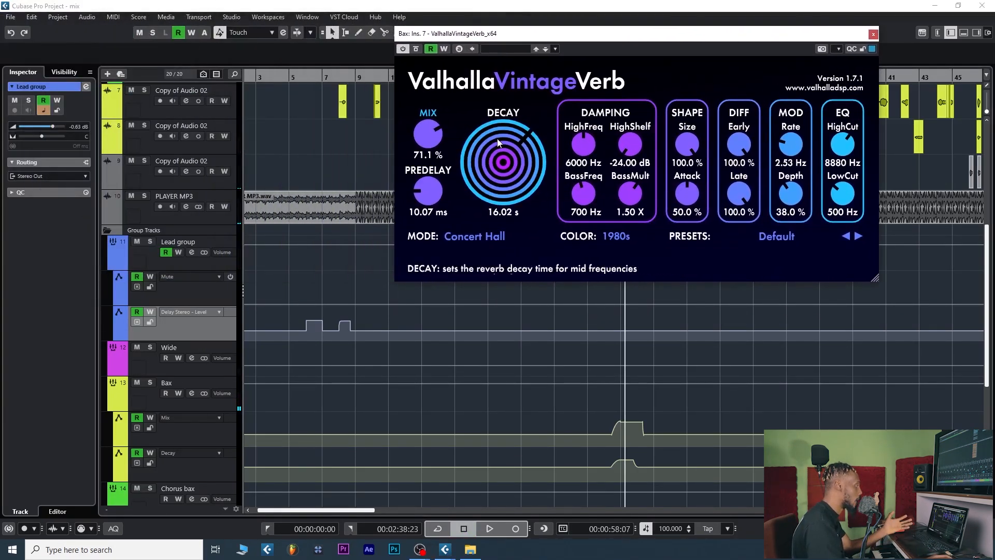
left_click_drag(566, 41, 196, 58)
left_click_drag(601, 75, 588, 84)
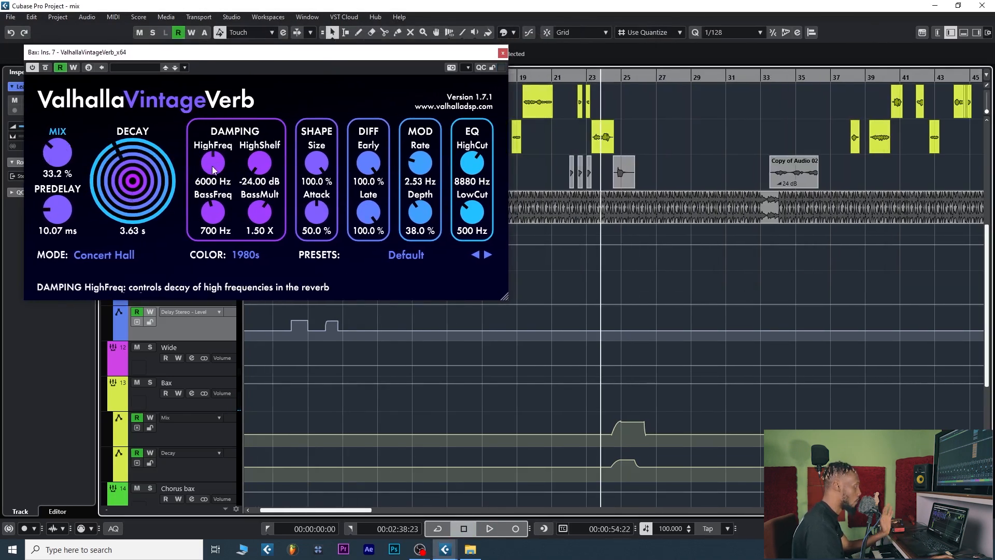
left_click(590, 79)
key("space")
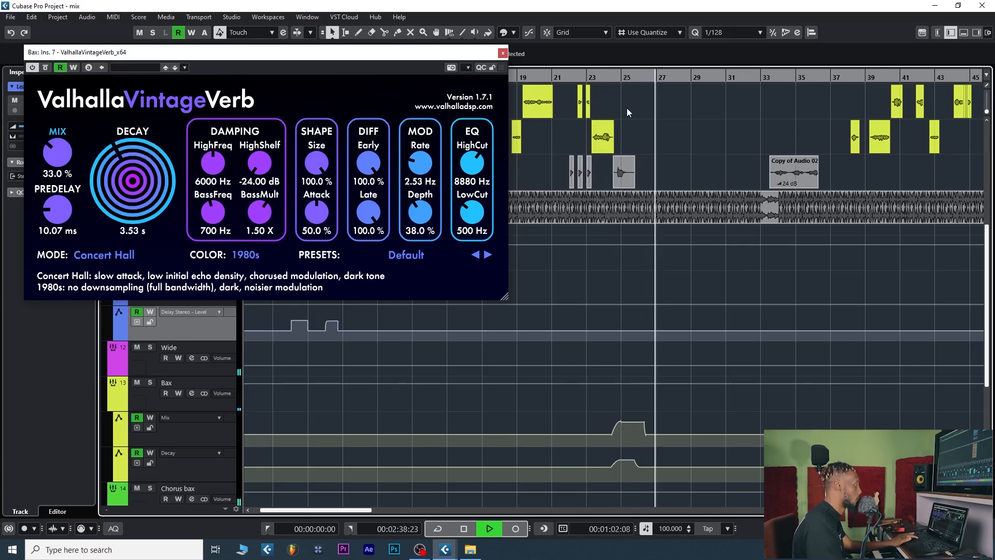
key("space")
Step: Audition the chorus backing vocals from bar 25, soloing the Chorus bax group, and stop just after bar 27
scroll(659, 150, "down", 3)
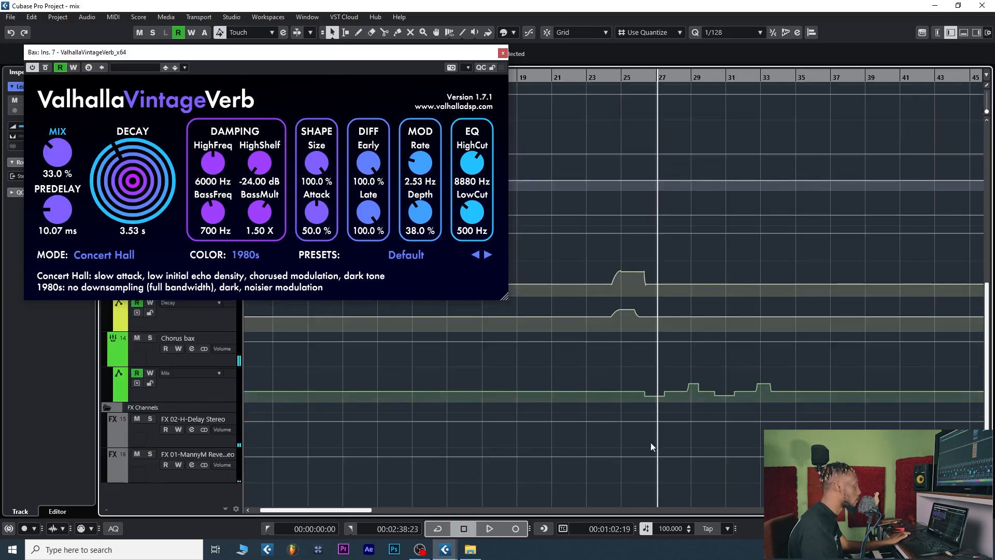
left_click(624, 82)
scroll(658, 185, "up", 3)
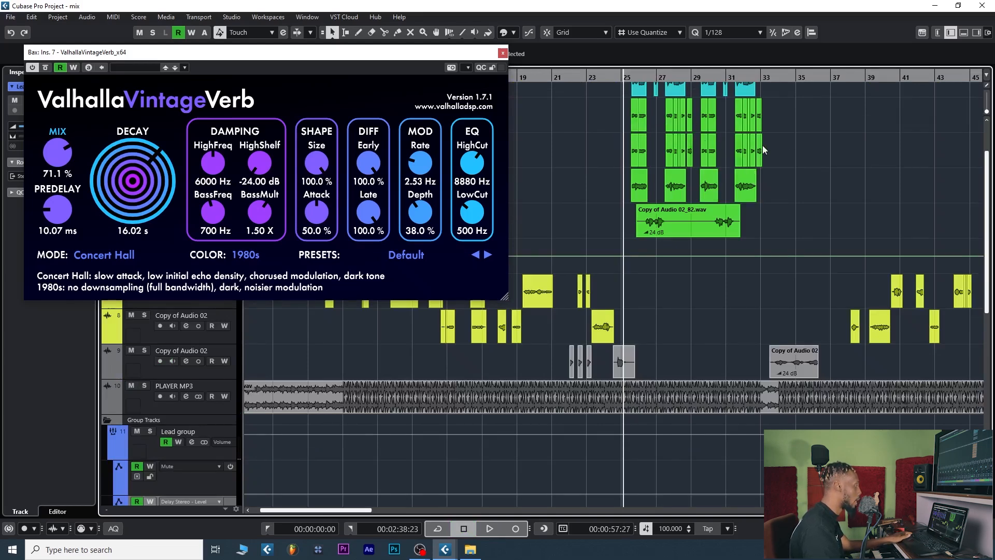
key("space")
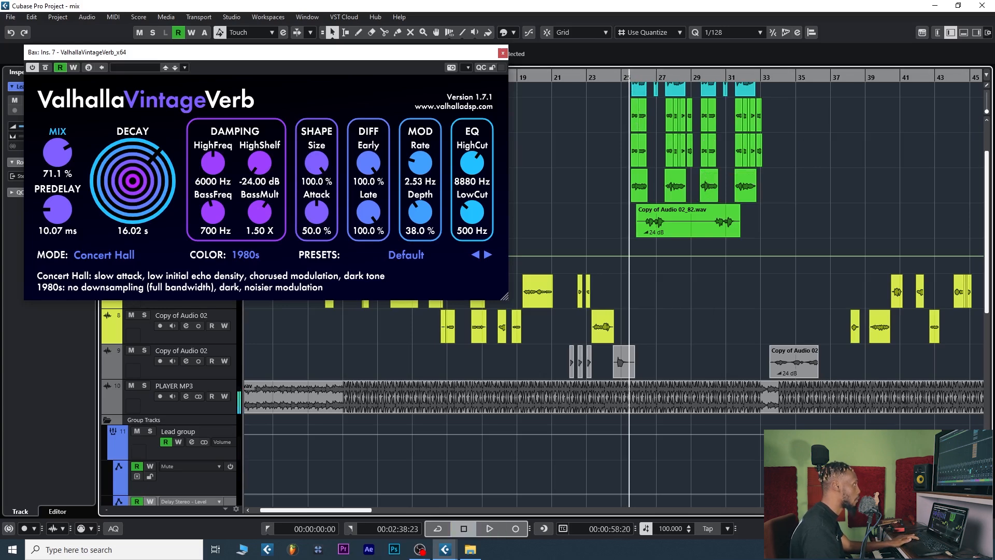
key("space")
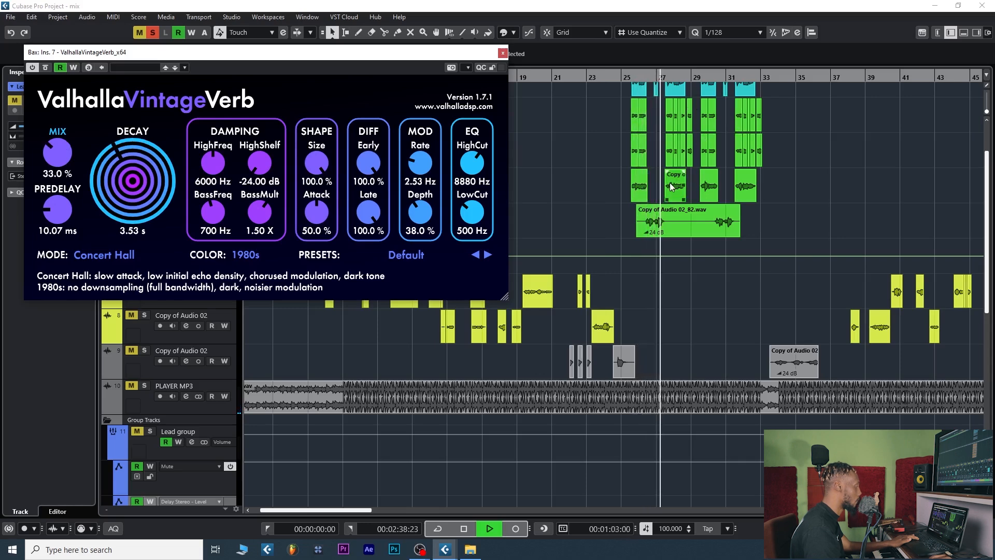
key("space")
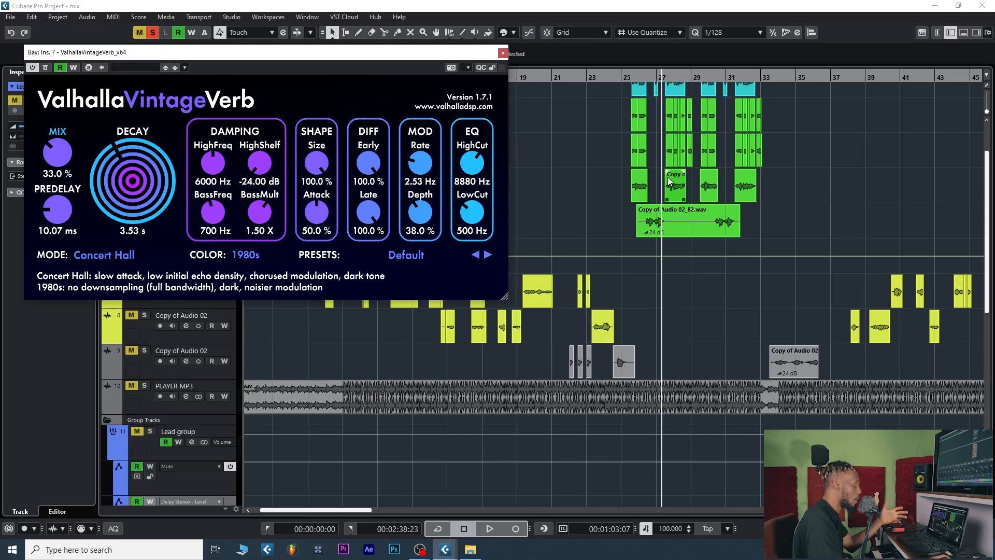
Step: Replay the soloed Chorus bax group from just before bar 25, then stop and close the Bax group's ValhallaVintageVerb
scroll(665, 204, "down", 5)
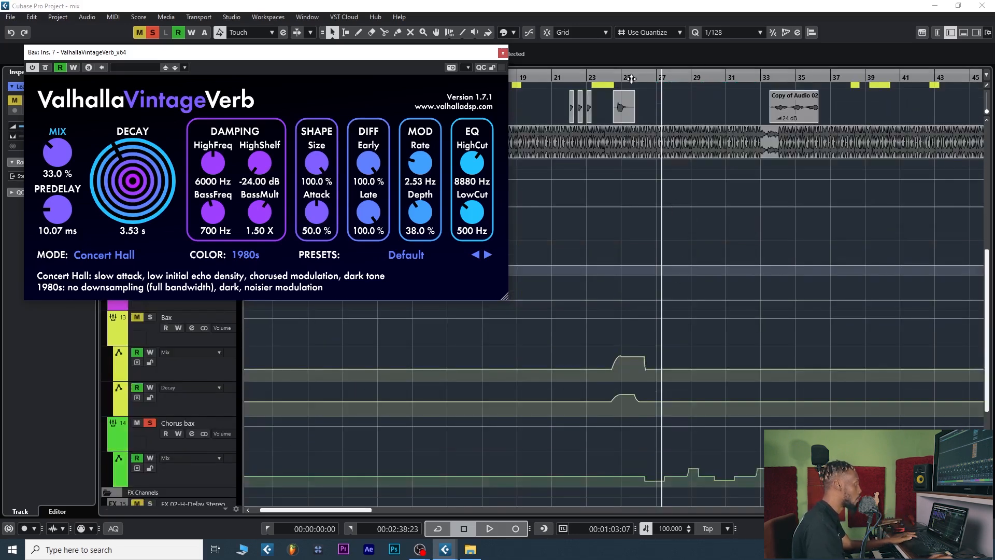
left_click_drag(614, 79, 615, 81)
key("space")
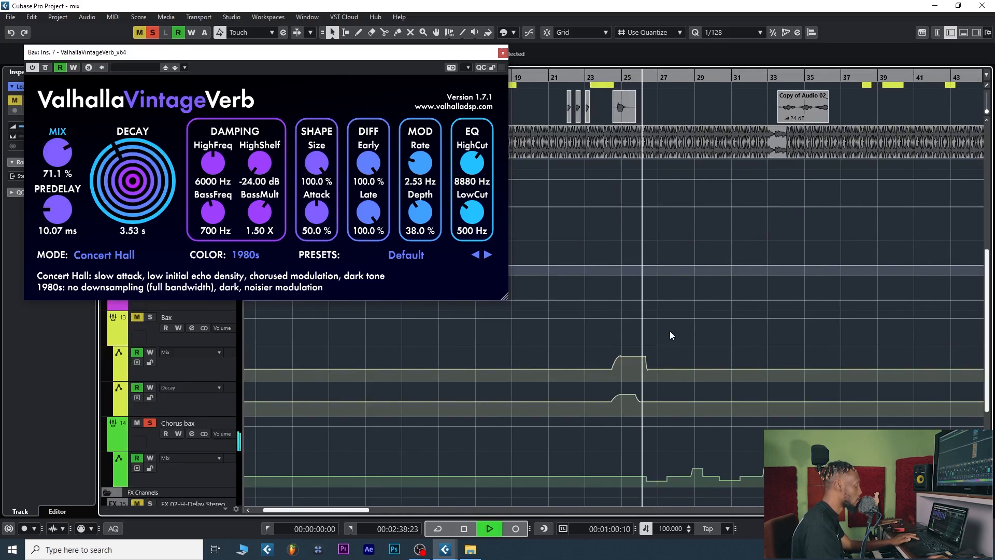
key("space")
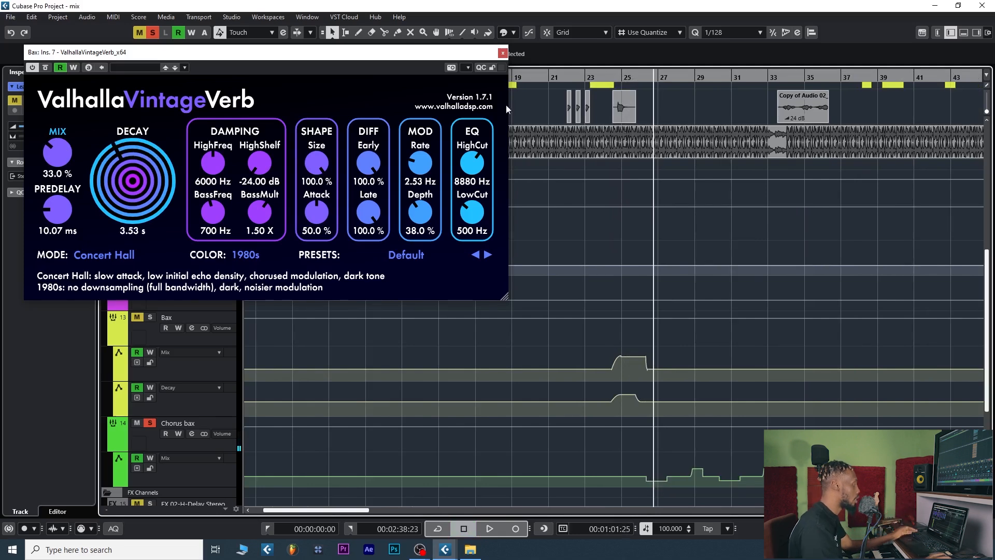
left_click(503, 53)
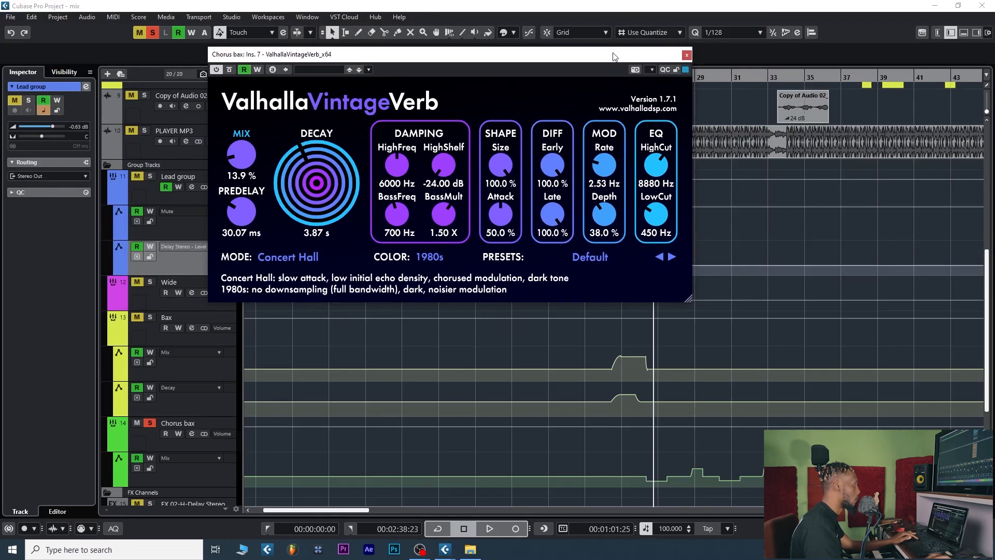
Step: Play the soloed Chorus bax group from about bar 26 past bar 33 and examine its ValhallaVintageVerb Mix automation
left_click_drag(656, 81, 639, 79)
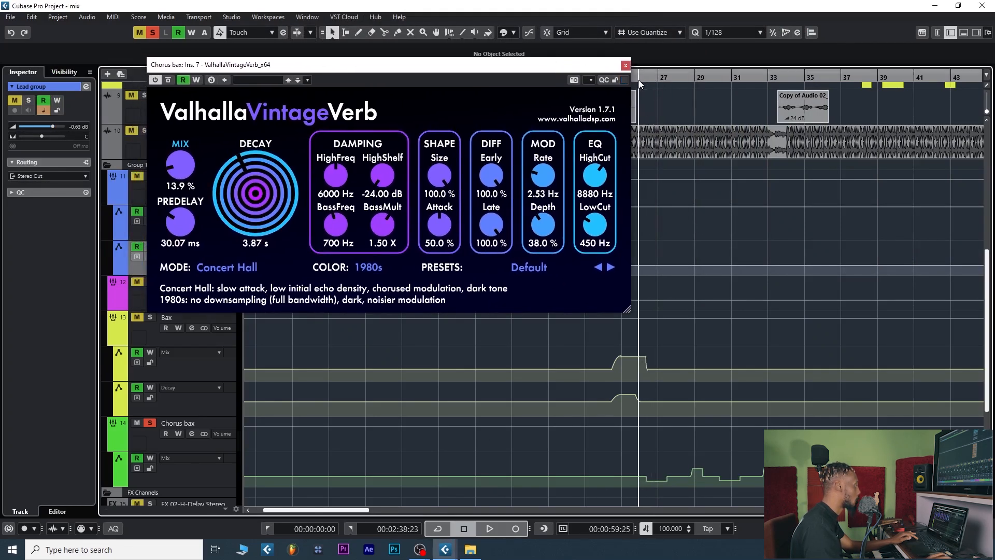
key("space")
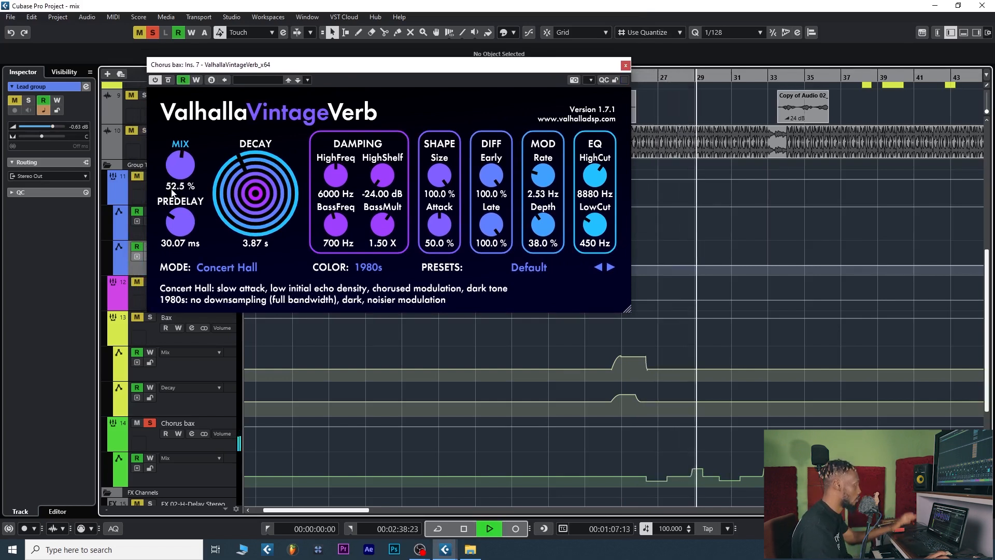
key("space")
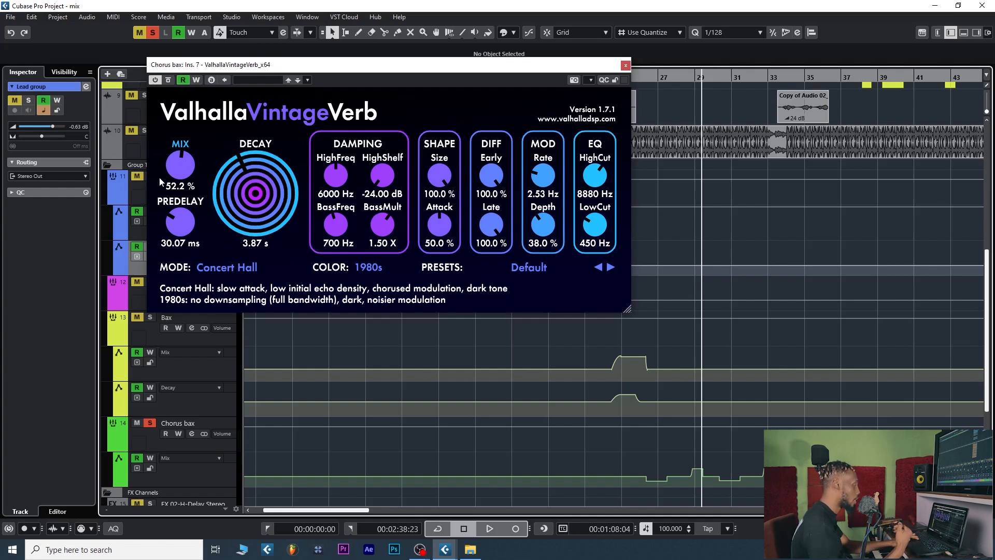
key("space")
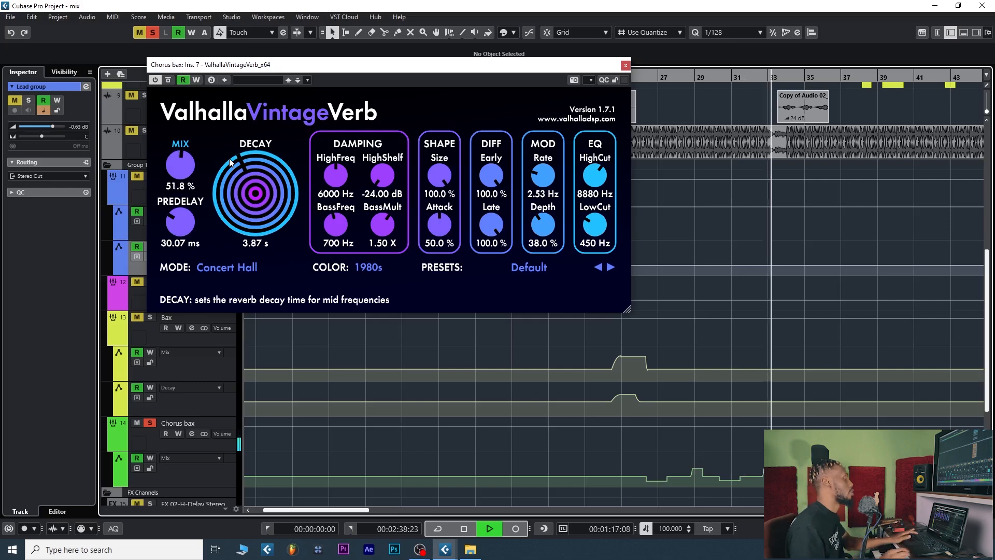
key("space")
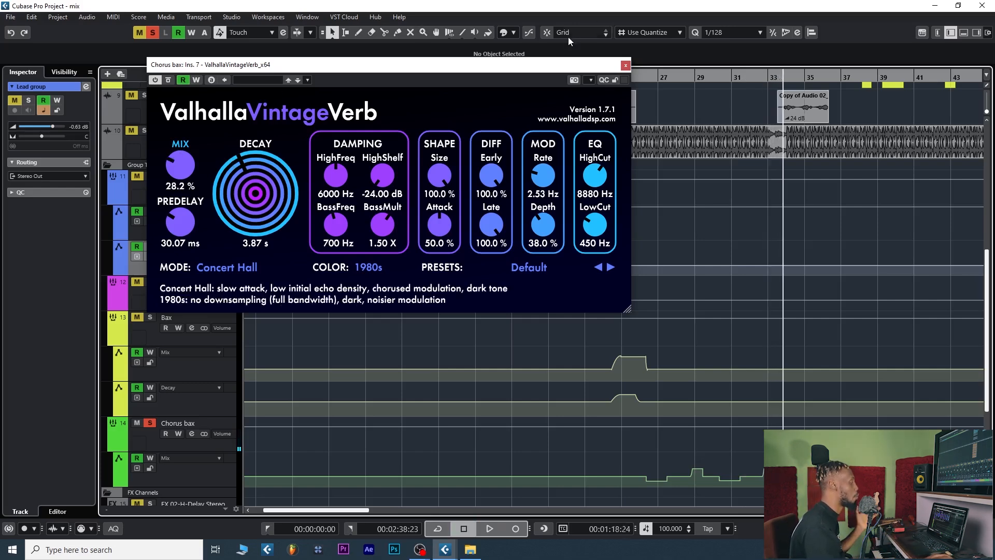
Step: Close the Chorus bax reverb and show the arrangement of the audio tracks across the whole song
left_click(625, 65)
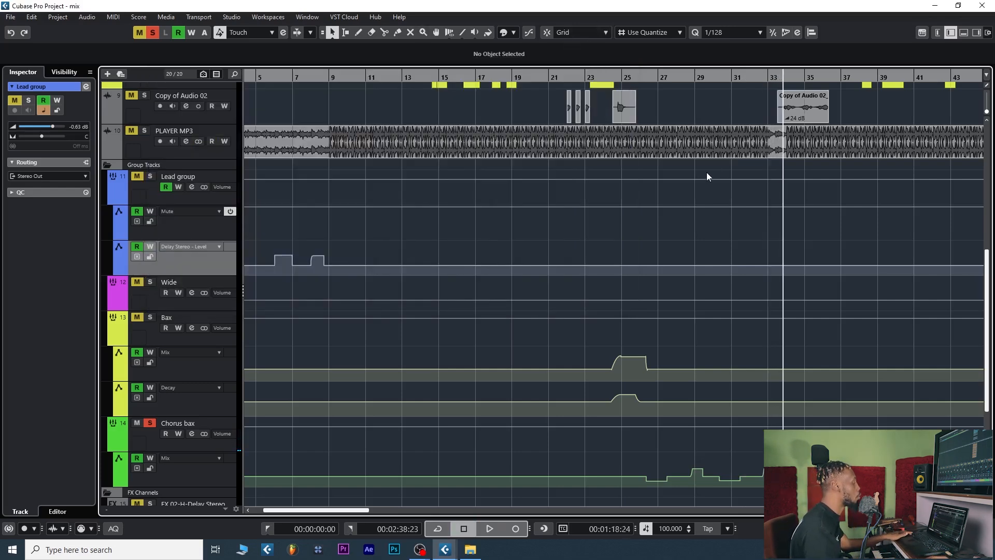
key("g")
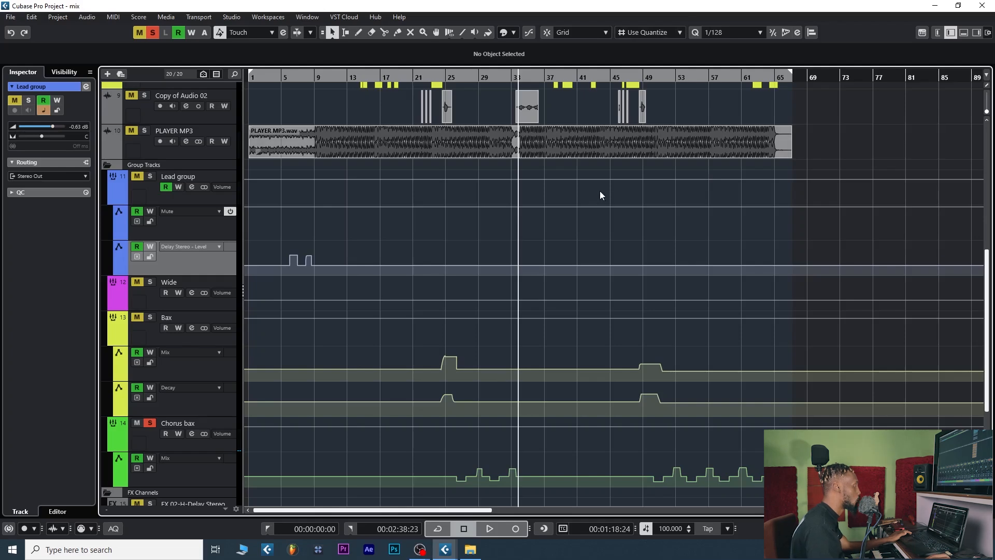
scroll(602, 197, "up", 5)
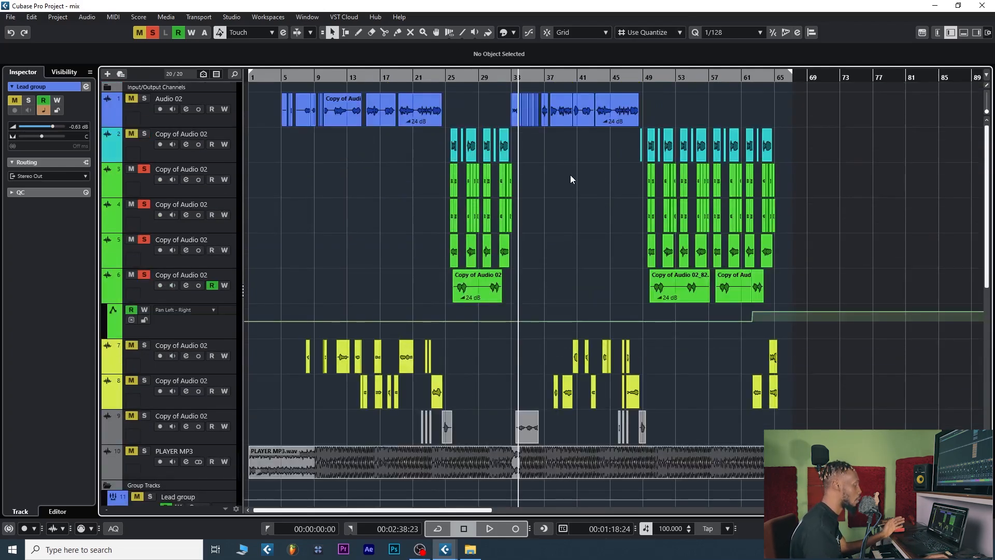
key("h")
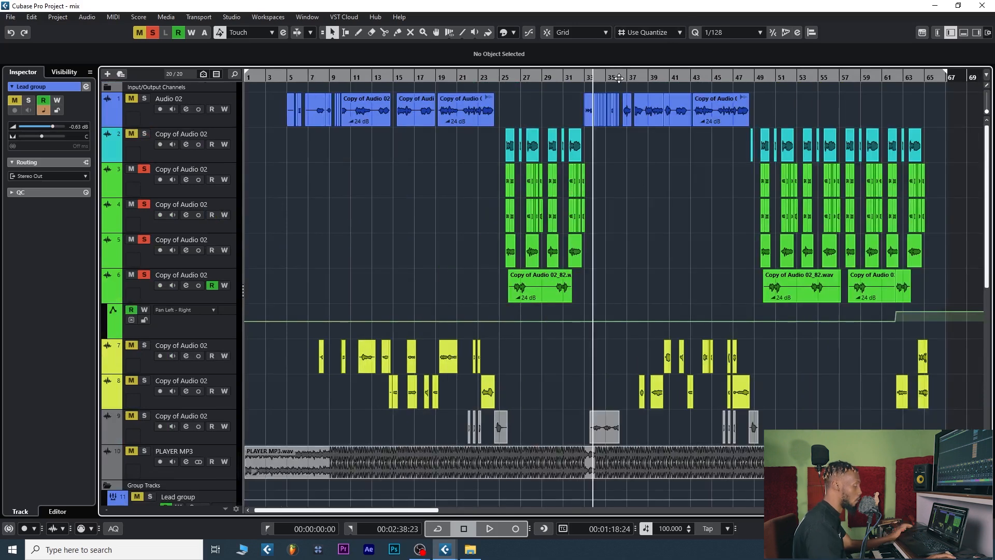